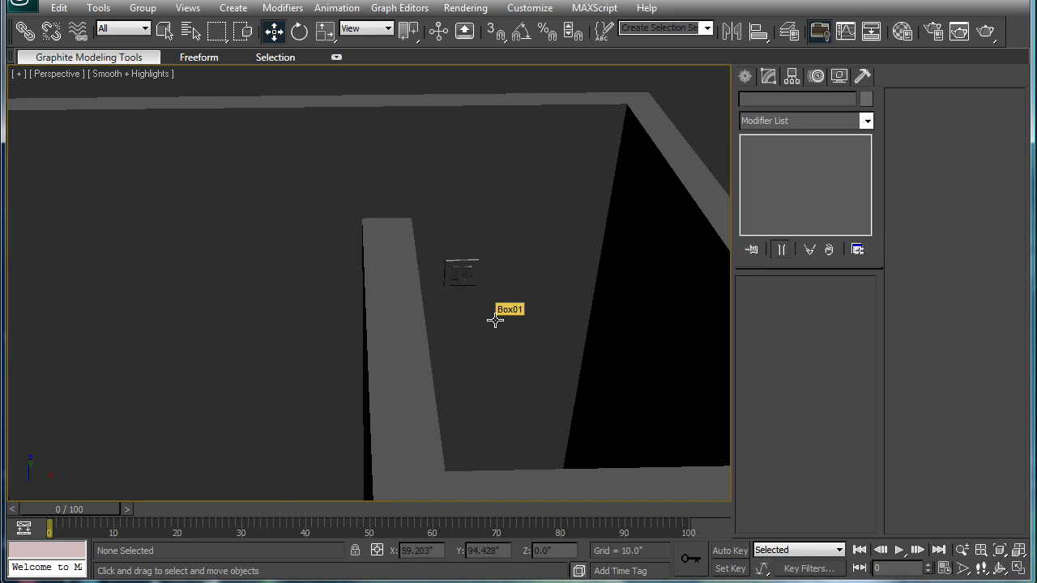
# - Create a thin horizontal box on the wall above the light switch using AutoGrid, about 29.6" wide, 1.4" long and 0.7" high
pyautogui.moveTo(506, 221); pyautogui.dragTo(419, 279, button='middle')
pyautogui.scroll(2, 424, 282)
pyautogui.scroll(-2, 404, 307)
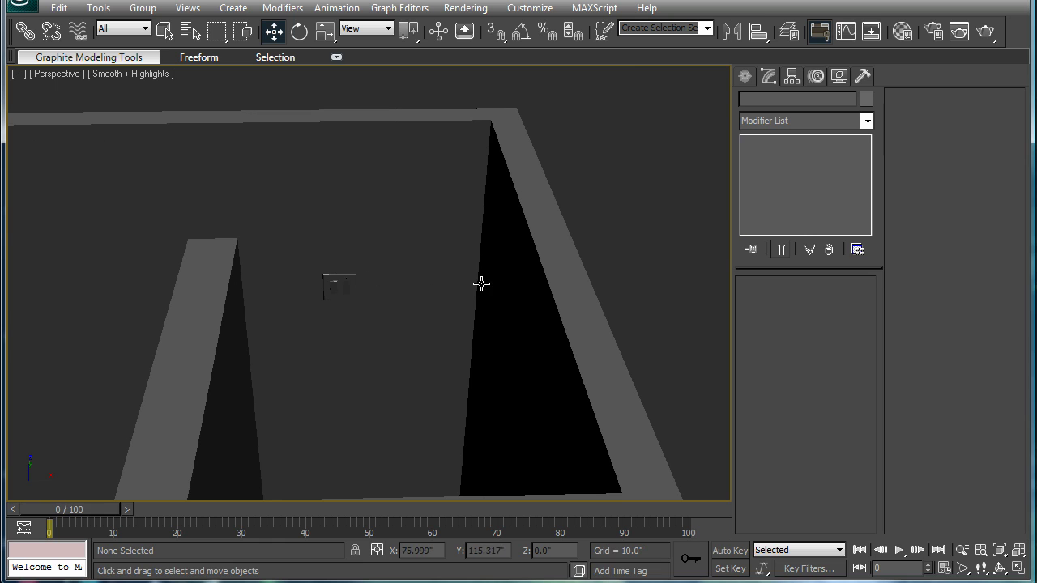
pyautogui.moveTo(312, 297); pyautogui.dragTo(360, 253, button='middle')
pyautogui.moveTo(400, 223); pyautogui.dragTo(365, 300, button='middle')
pyautogui.click(744, 75)
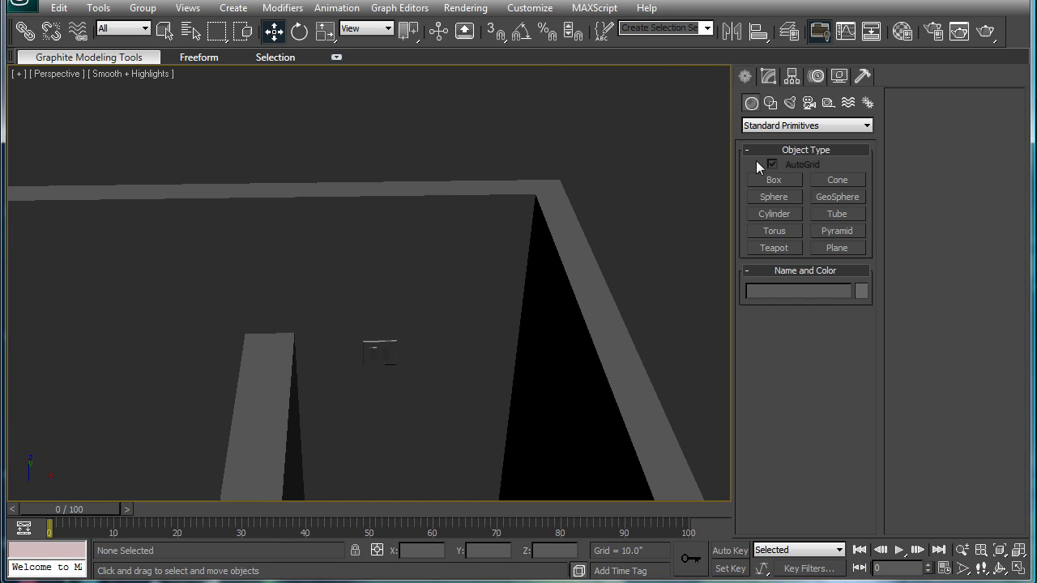
pyautogui.click(773, 180)
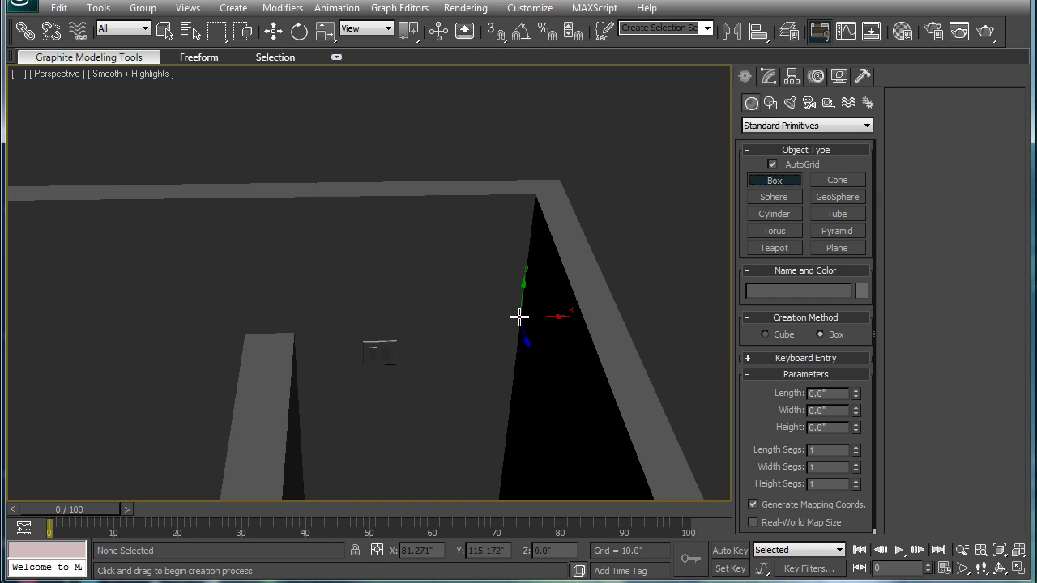
pyautogui.click(518, 316)
pyautogui.moveTo(213, 340); pyautogui.dragTo(312, 327)
pyautogui.click(327, 332)
# - Create a thin vertical post rising from the floor by the baseboard, about 1.9" by 1.2" and 50.8" high
pyautogui.moveTo(446, 327); pyautogui.dragTo(589, 188, button='middle')
pyautogui.scroll(-4, 474, 325)
pyautogui.scroll(4, 474, 338)
pyautogui.keyDown('alt'); pyautogui.moveTo(472, 292); pyautogui.dragTo(479, 316, button='middle'); pyautogui.keyUp('alt')
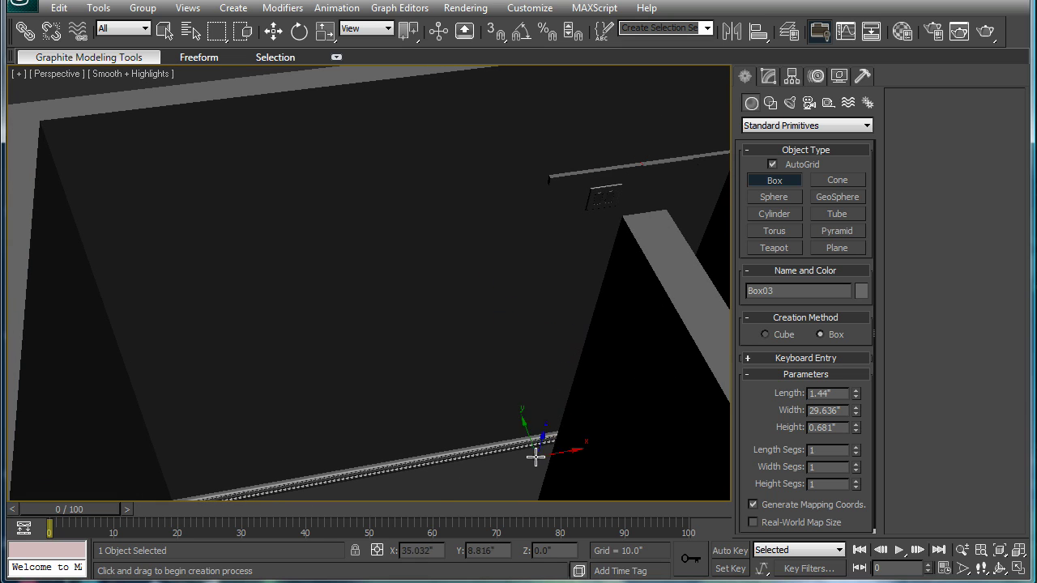
pyautogui.moveTo(527, 462); pyautogui.dragTo(527, 426)
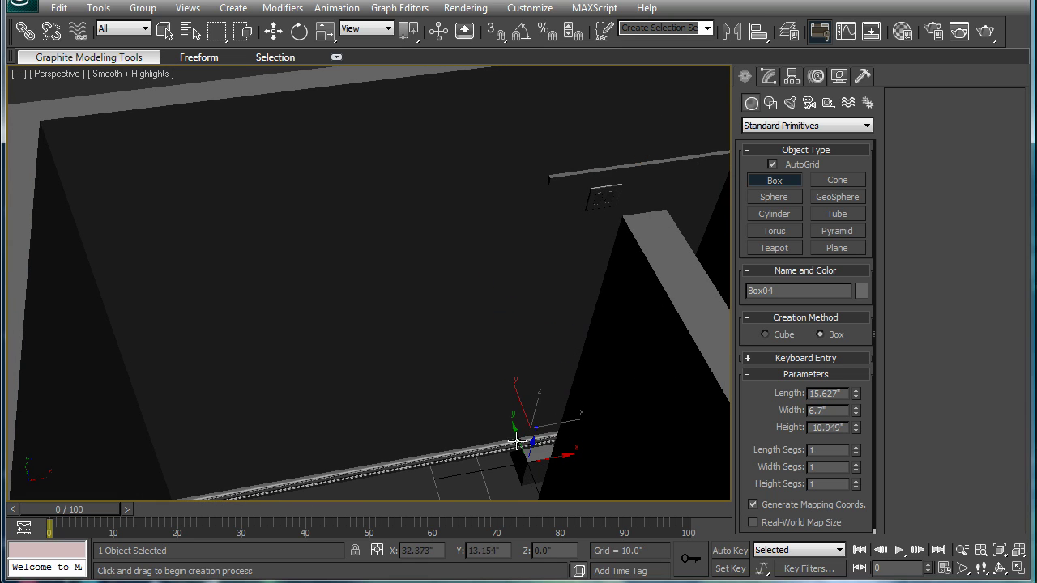
pyautogui.hotkey('ctrl', 'z')
pyautogui.moveTo(522, 462); pyautogui.dragTo(525, 453)
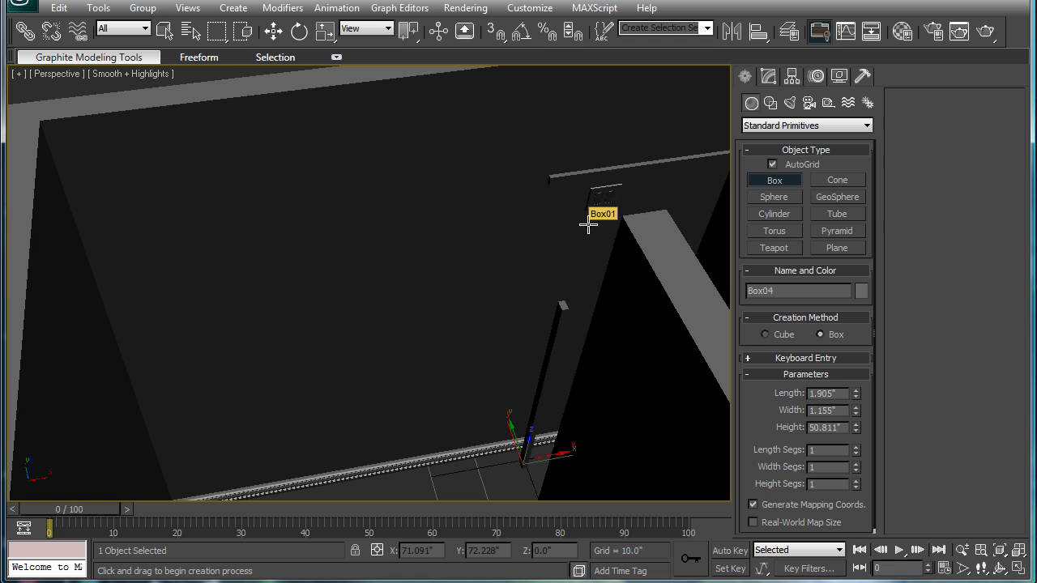
# - Show the front view in wireframe and slide the vertical post sideways to about X 35.8"
pyautogui.scroll(-4, 588, 234)
pyautogui.moveTo(588, 234); pyautogui.dragTo(407, 265, button='middle')
pyautogui.press('f')
pyautogui.scroll(2, 442, 296)
pyautogui.press('F3')
pyautogui.press('w')
pyautogui.moveTo(550, 244); pyautogui.dragTo(455, 247, button='middle')
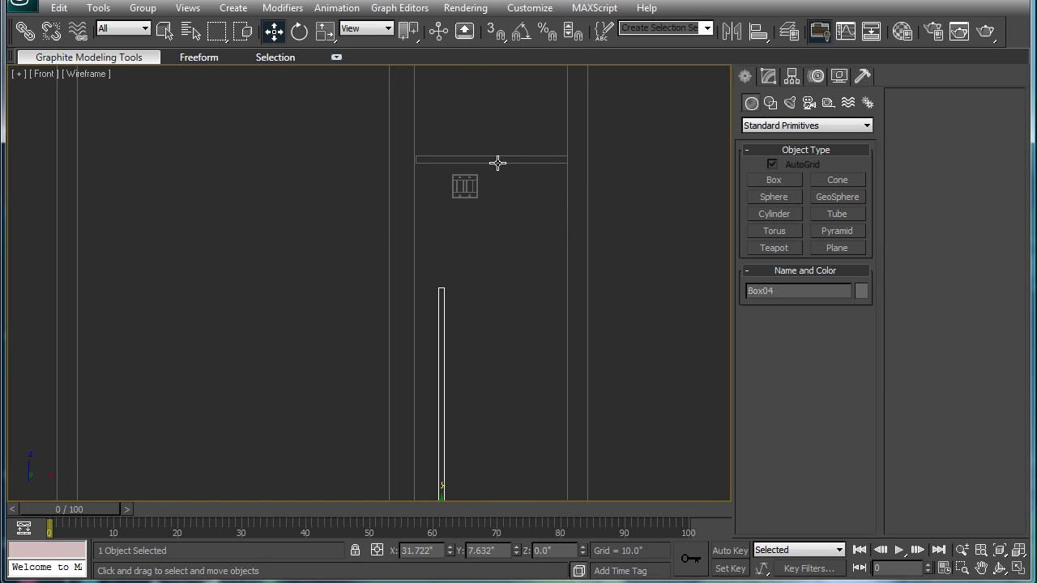
pyautogui.click(492, 162)
pyautogui.click(439, 341)
pyautogui.moveTo(457, 405); pyautogui.dragTo(445, 309, button='middle')
pyautogui.moveTo(458, 449); pyautogui.dragTo(478, 440)
# - Lower the horizontal bar to the height of the post's top and shift the post into the wall section at about X 24.3"
pyautogui.moveTo(498, 172); pyautogui.dragTo(423, 365, button='middle')
pyautogui.click(431, 259)
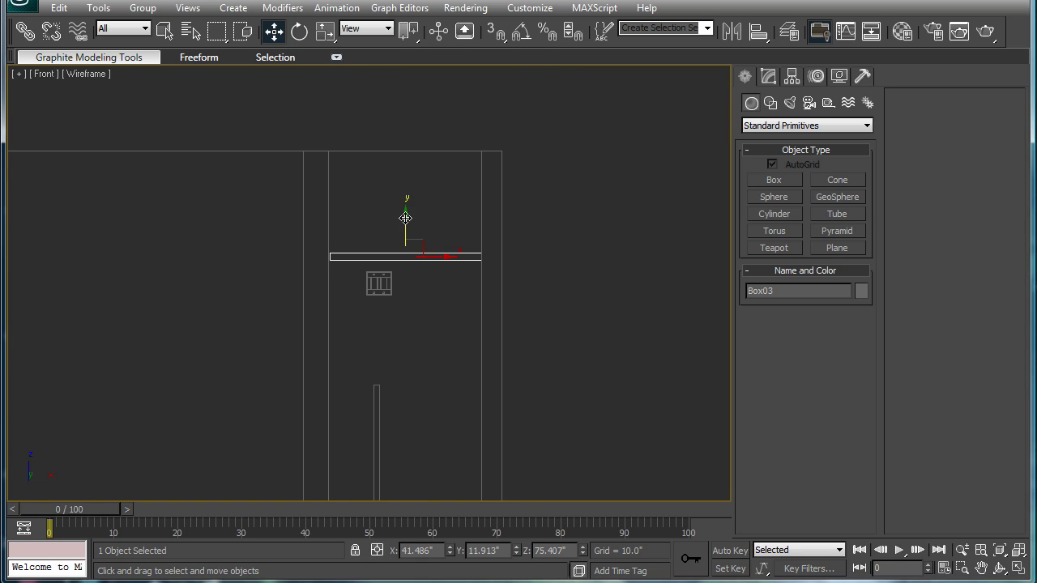
pyautogui.moveTo(408, 220); pyautogui.dragTo(422, 354)
pyautogui.click(377, 396)
pyautogui.moveTo(396, 421); pyautogui.dragTo(414, 229, button='middle')
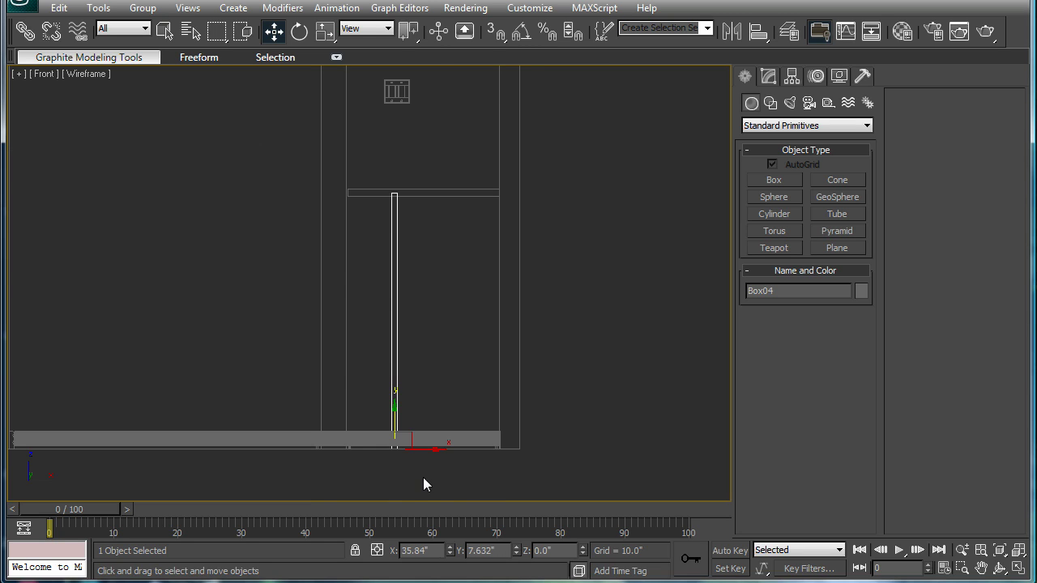
pyautogui.moveTo(426, 448); pyautogui.dragTo(366, 448)
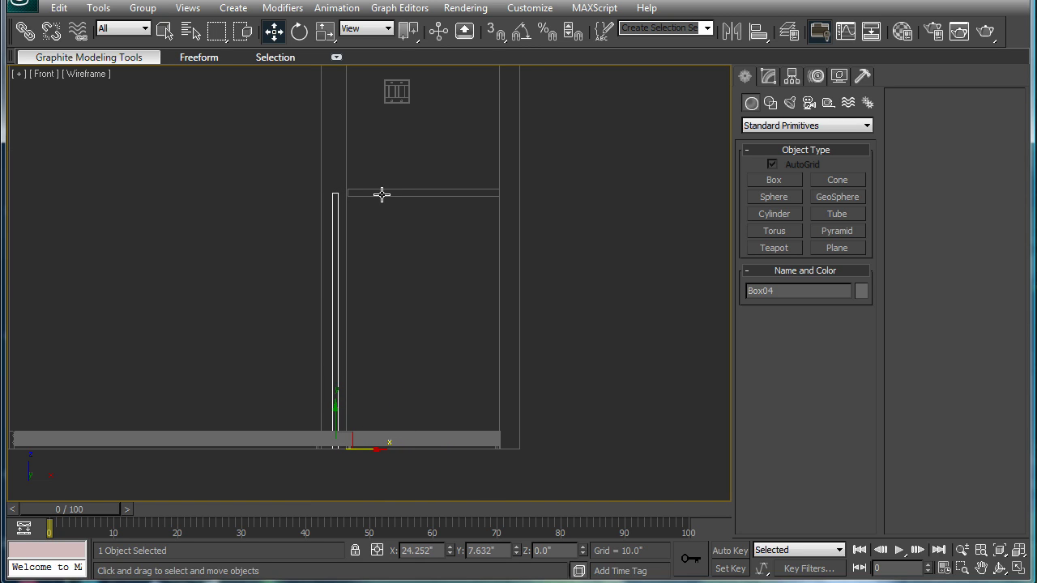
pyautogui.click(385, 193)
pyautogui.moveTo(423, 163); pyautogui.dragTo(423, 155)
# - Move the double_switch group just above the top of the vertical post, at about X 24.1", Z 52.4"
pyautogui.moveTo(406, 105); pyautogui.dragTo(418, 200, button='middle')
pyautogui.click(414, 181)
pyautogui.moveTo(418, 178); pyautogui.dragTo(355, 263)
pyautogui.scroll(3, 311, 241)
pyautogui.scroll(5, 310, 240)
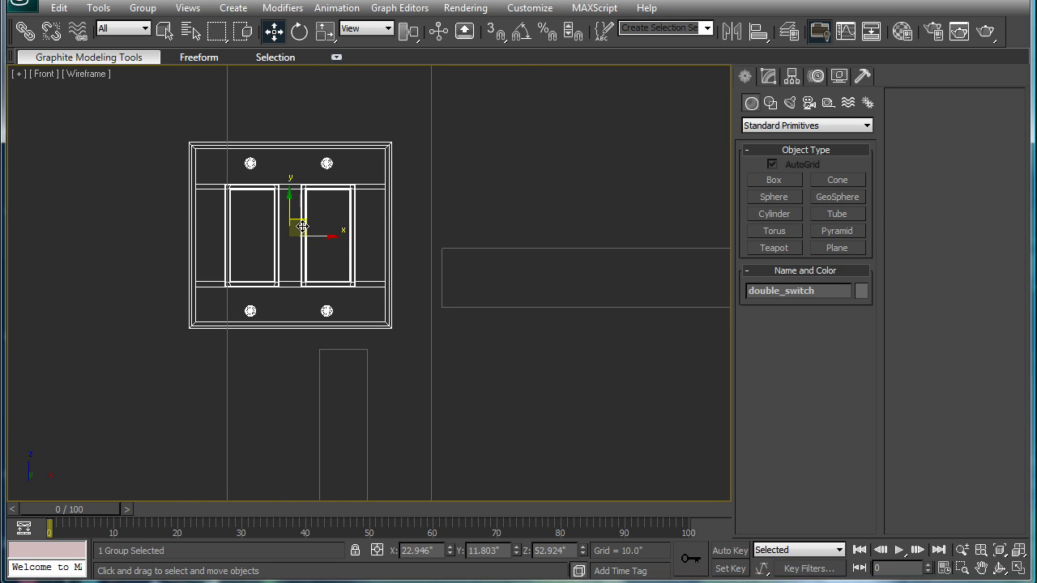
pyautogui.moveTo(299, 222); pyautogui.dragTo(348, 242)
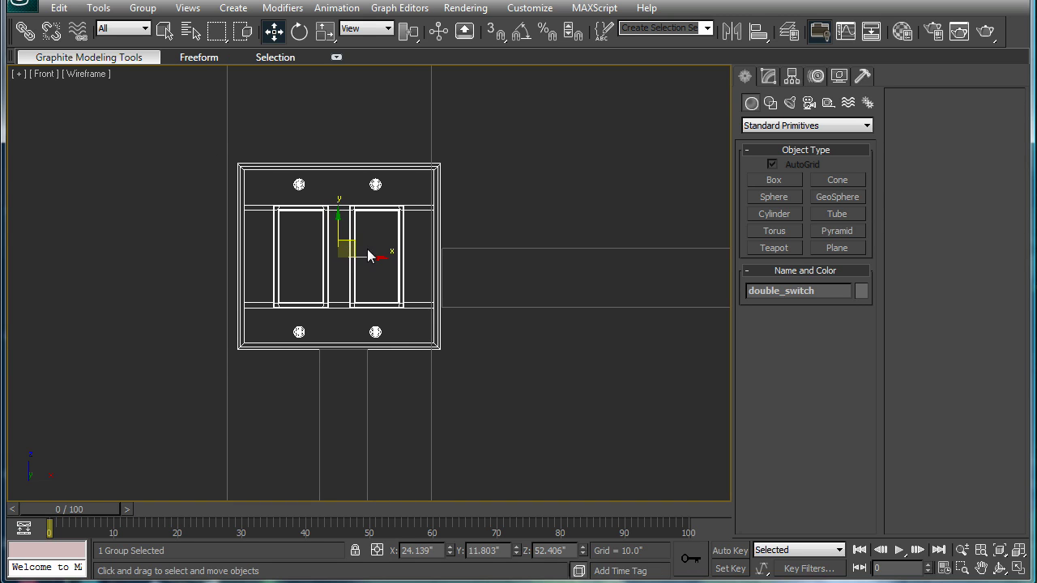
# - Delete the horizontal bar and the vertical post used as placement guides
pyautogui.scroll(-6, 529, 284)
pyautogui.click(530, 276)
pyautogui.moveTo(405, 389); pyautogui.dragTo(446, 335, button='middle')
pyautogui.press('Delete')
pyautogui.click(407, 328)
pyautogui.press('Delete')
# - Return to the shaded perspective view and examine the switch's placement and the whole room from several angles
pyautogui.press('p')
pyautogui.scroll(-4, 454, 240)
pyautogui.keyDown('alt'); pyautogui.moveTo(443, 244); pyautogui.dragTo(484, 272, button='middle'); pyautogui.keyUp('alt')
pyautogui.press('F3')
pyautogui.scroll(-4, 446, 273)
pyautogui.keyDown('alt'); pyautogui.moveTo(414, 283); pyautogui.dragTo(401, 308, button='middle'); pyautogui.keyUp('alt')
pyautogui.scroll(2, 468, 225)
pyautogui.scroll(-6, 468, 225)
pyautogui.scroll(5, 401, 308)
pyautogui.keyDown('alt'); pyautogui.moveTo(401, 308); pyautogui.dragTo(468, 299, button='middle'); pyautogui.keyUp('alt')
pyautogui.scroll(-4, 349, 296)
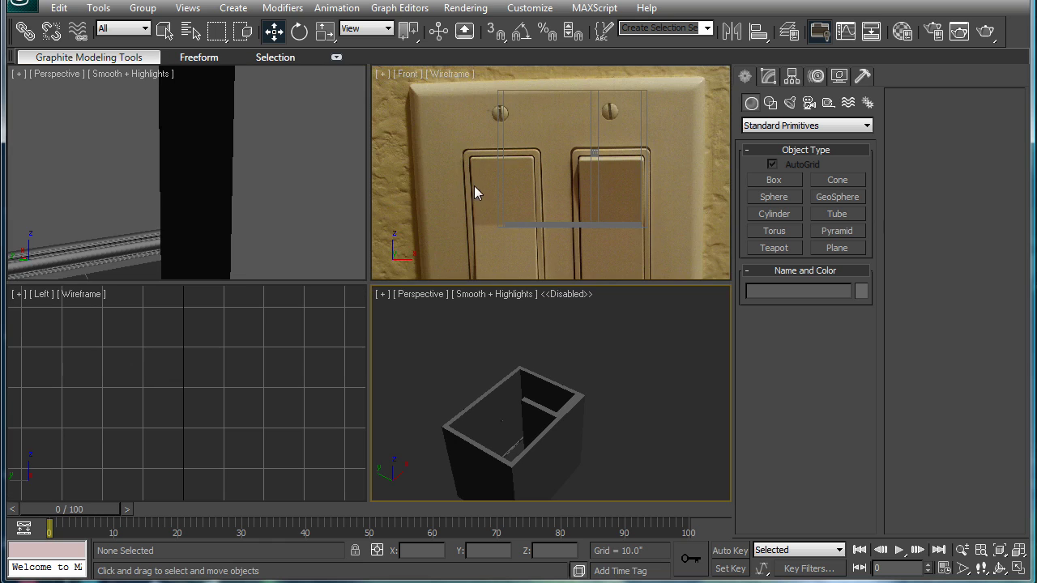
# - Set the Front viewport background to the reference photo FILE0120.JPG from the Refs folder
pyautogui.press('f')
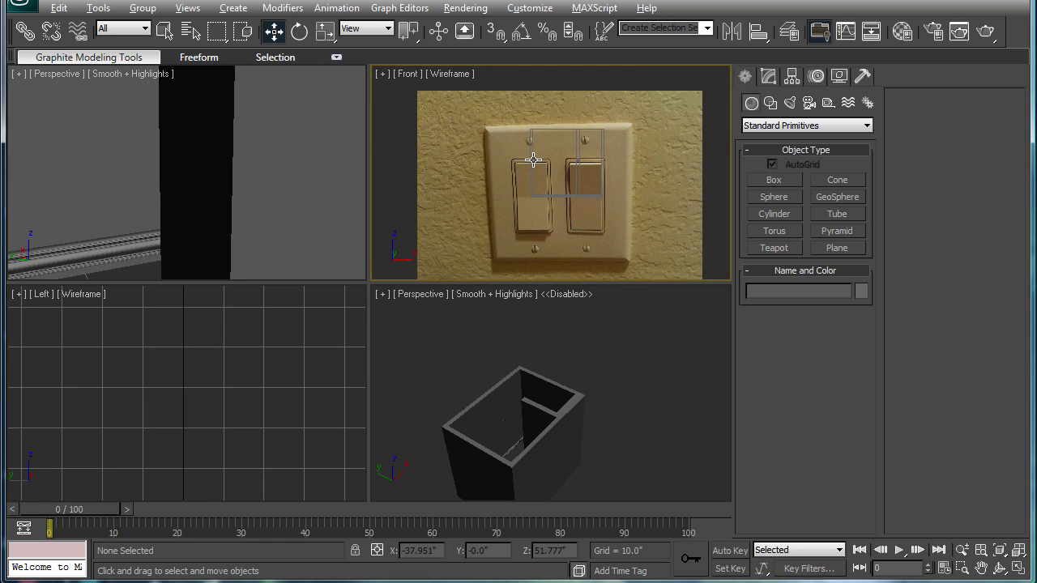
pyautogui.hotkey('alt', 'b')
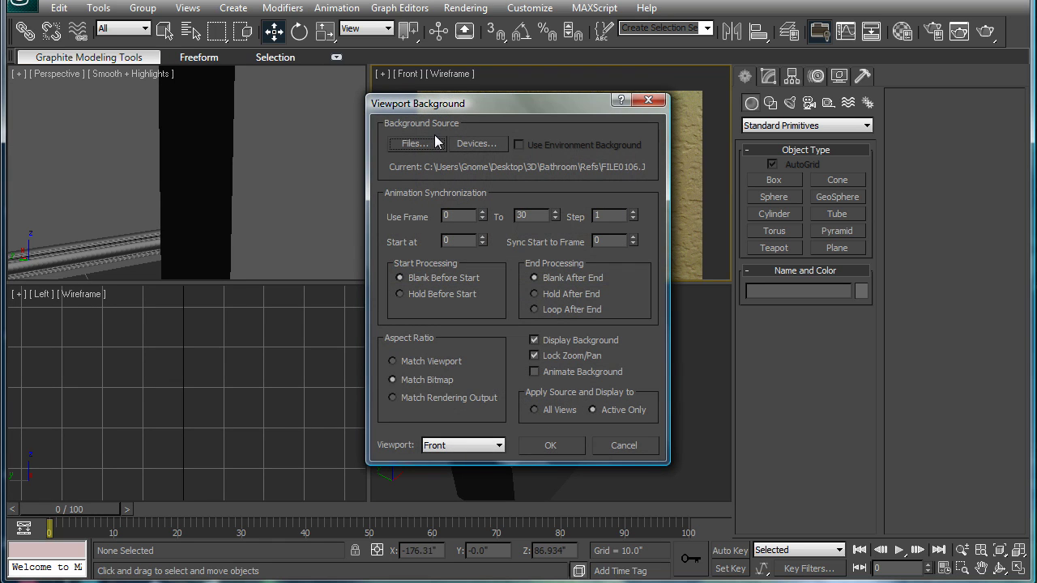
pyautogui.click(415, 144)
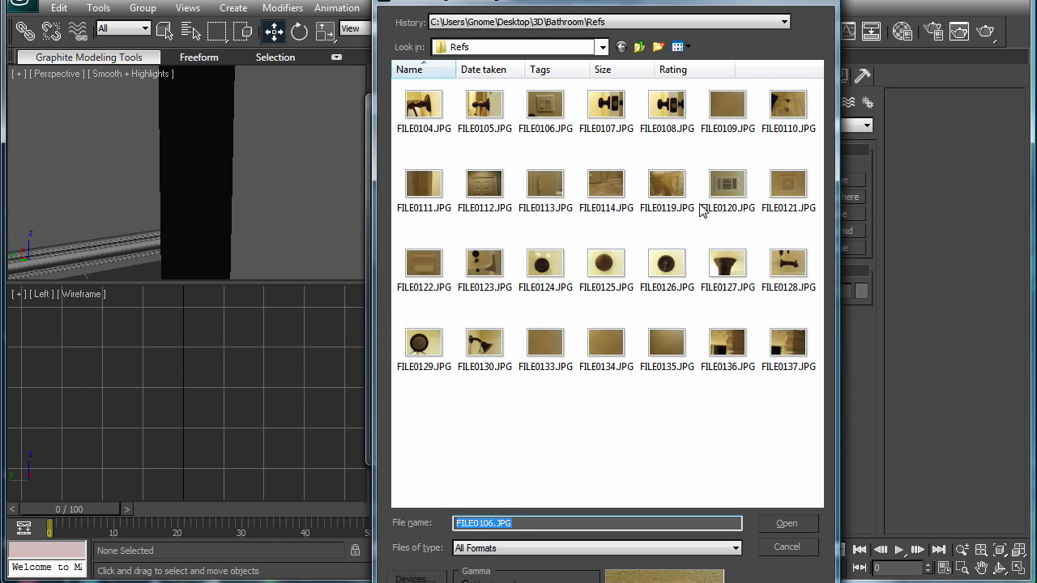
pyautogui.click(743, 191)
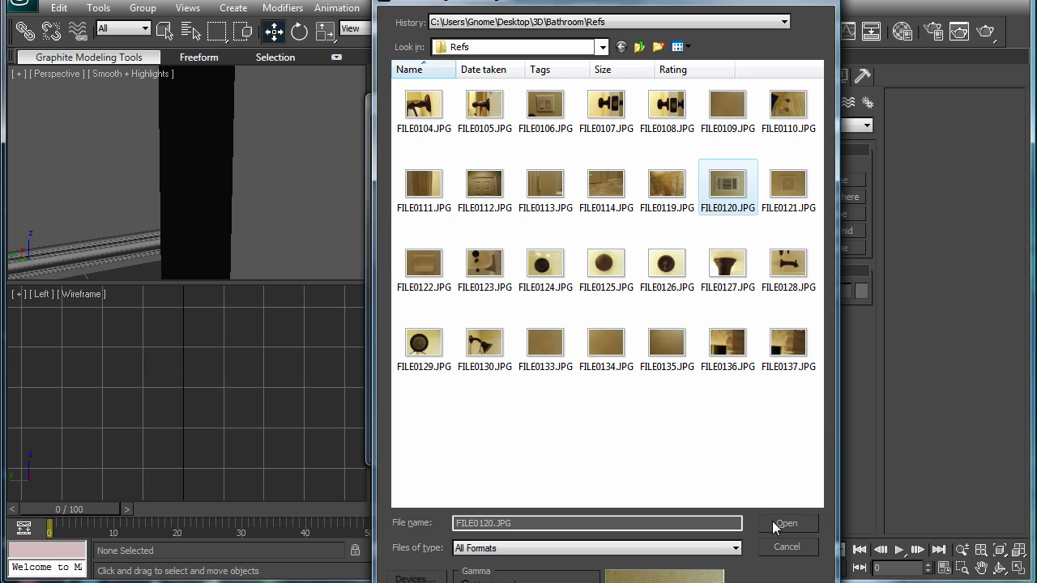
pyautogui.click(784, 524)
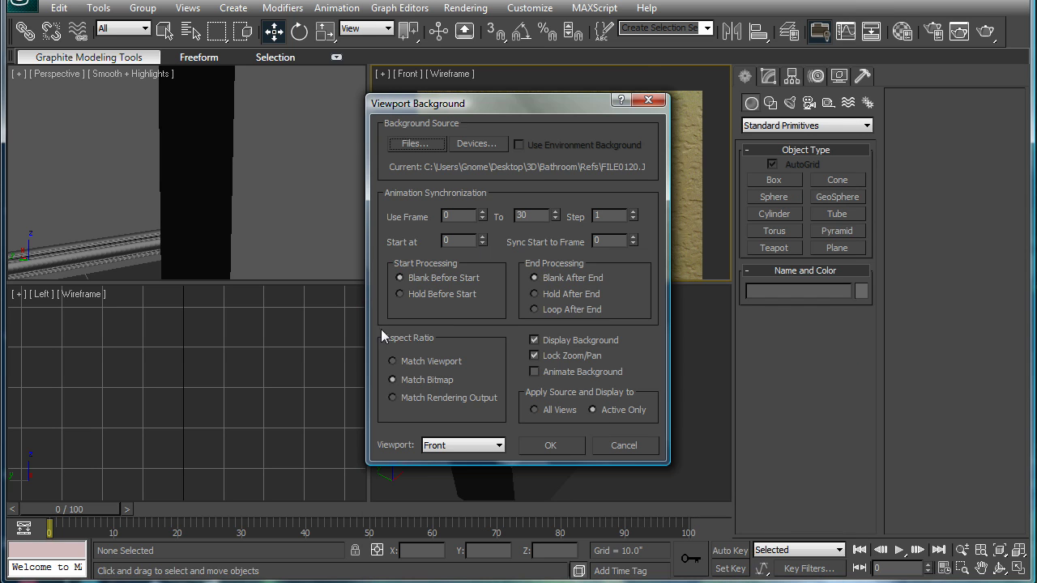
pyautogui.click(550, 446)
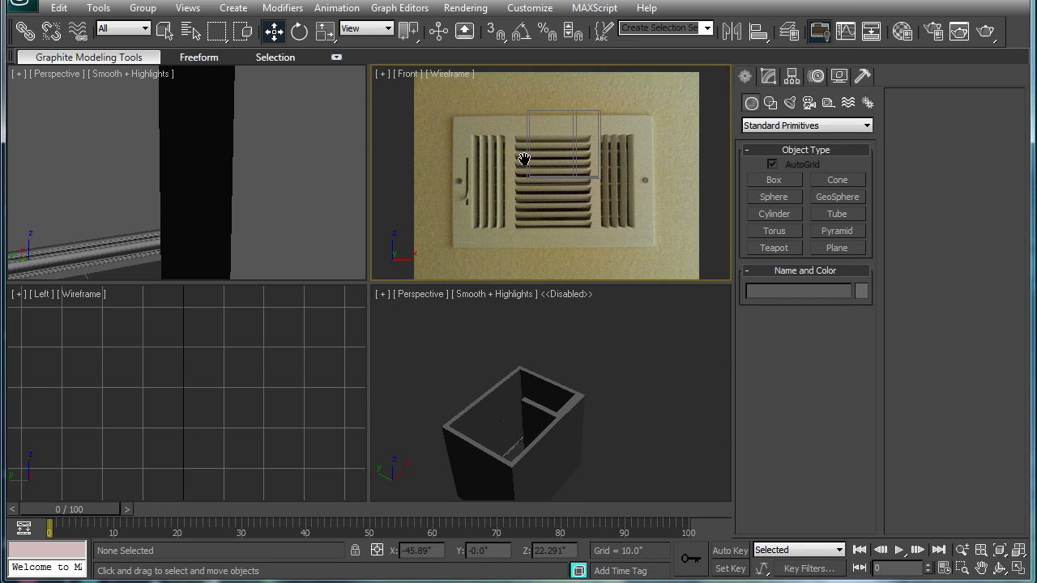
# - Create a box over the vent cover's outline in the front view, about 182.8" long, 283" wide and 8.4" high
pyautogui.hotkey('alt', 'w')
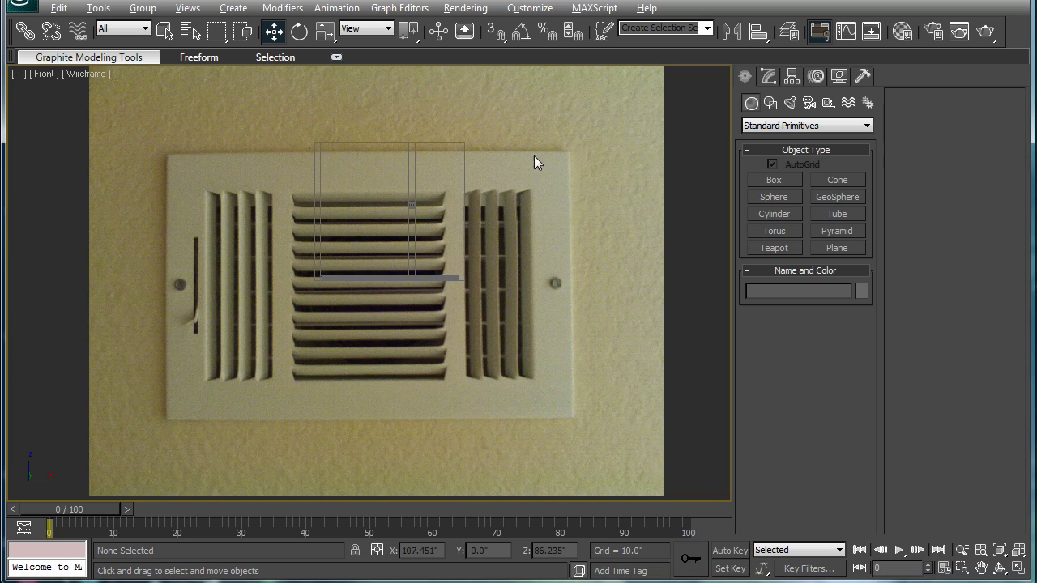
pyautogui.moveTo(467, 156); pyautogui.dragTo(519, 159, button='middle')
pyautogui.scroll(-2, 518, 159)
pyautogui.scroll(2, 518, 159)
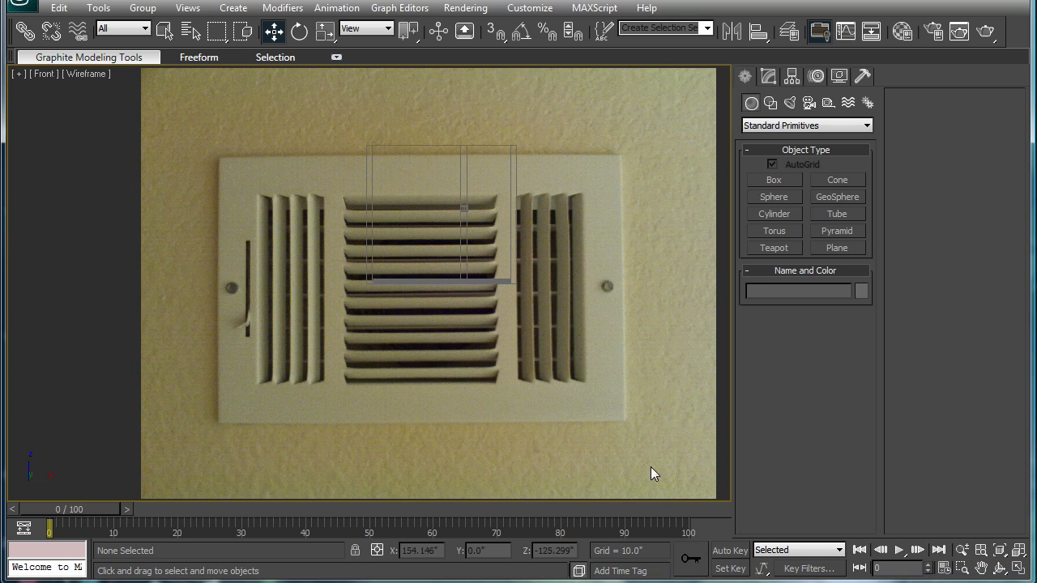
pyautogui.click(773, 179)
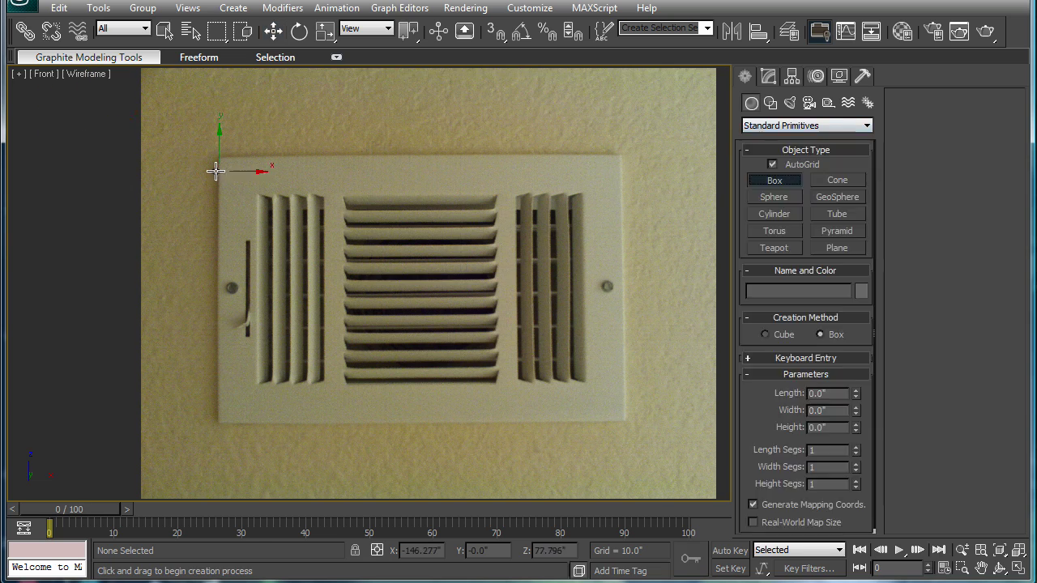
pyautogui.moveTo(217, 157); pyautogui.dragTo(625, 421)
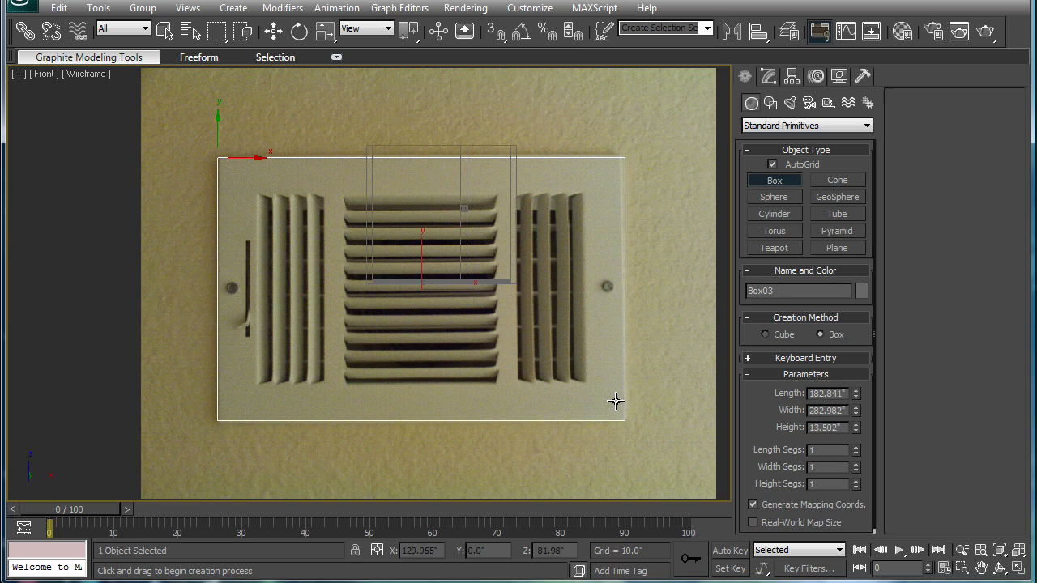
pyautogui.click(616, 408)
# - Move the vent box out in front of the room in the perspective view, to about Y -167.6"
pyautogui.hotkey('alt', 'w')
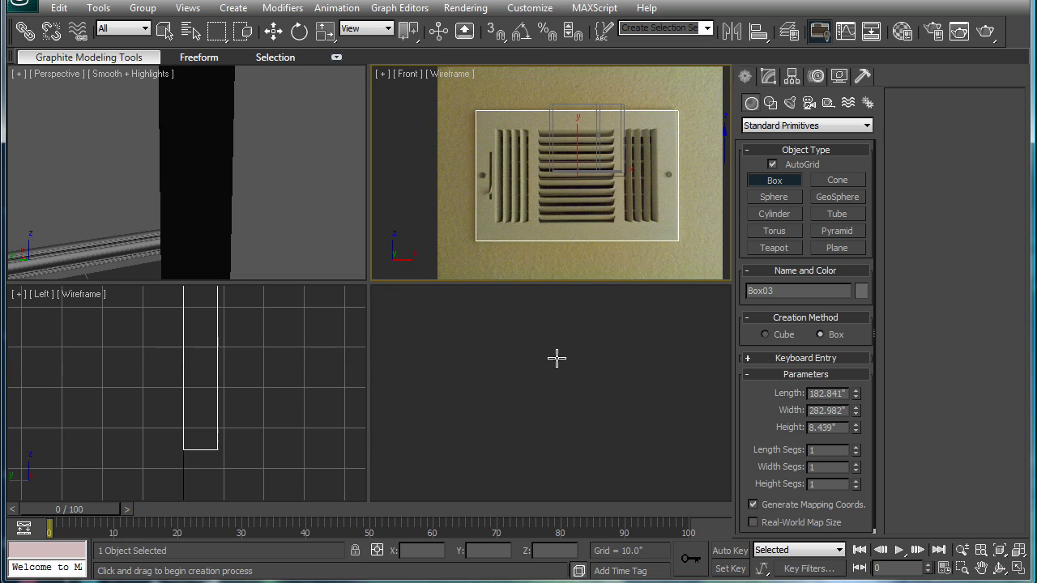
pyautogui.rightClick(553, 356)
pyautogui.press('d')
pyautogui.scroll(-2, 545, 373)
pyautogui.scroll(2, 550, 397)
pyautogui.keyDown('alt'); pyautogui.moveTo(562, 413); pyautogui.dragTo(570, 392, button='middle'); pyautogui.keyUp('alt')
pyautogui.press('w')
pyautogui.moveTo(502, 393); pyautogui.dragTo(589, 372)
# - Set the vent box's height to about 6.4" and convert it to an editable poly
pyautogui.click(768, 76)
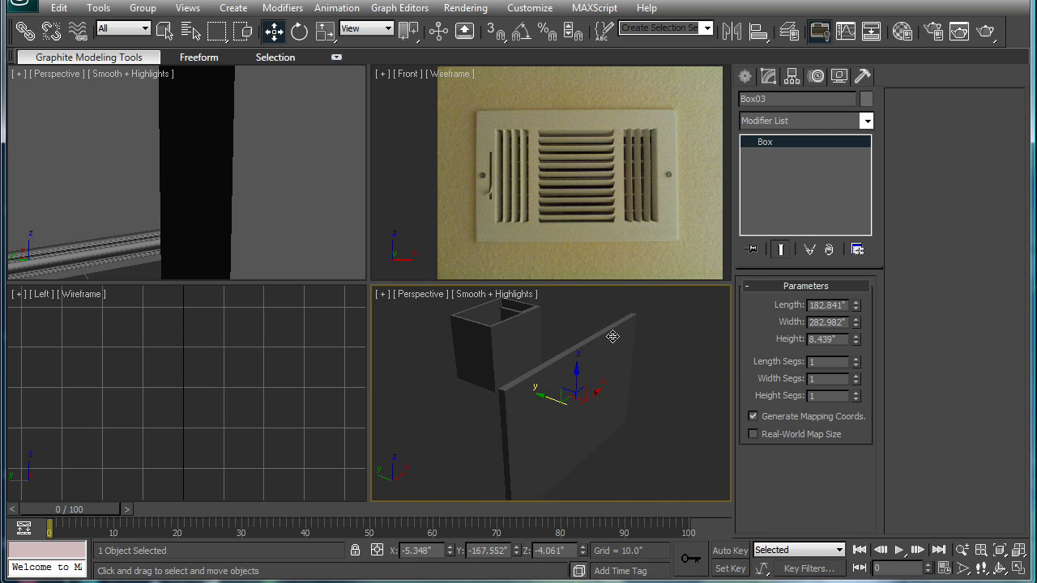
pyautogui.moveTo(856, 340); pyautogui.dragTo(846, 363)
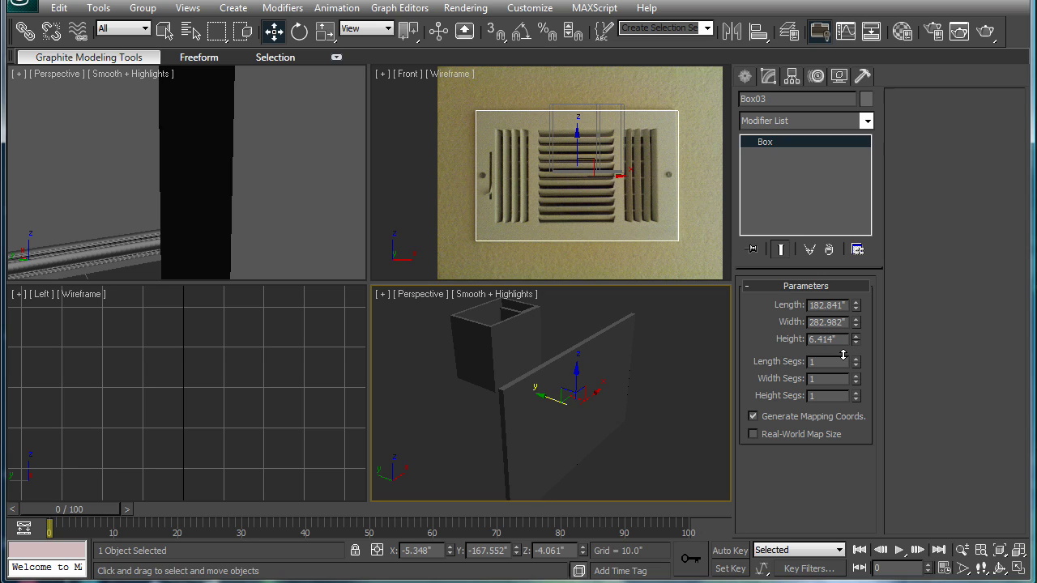
pyautogui.rightClick(524, 356)
pyautogui.click(648, 510)
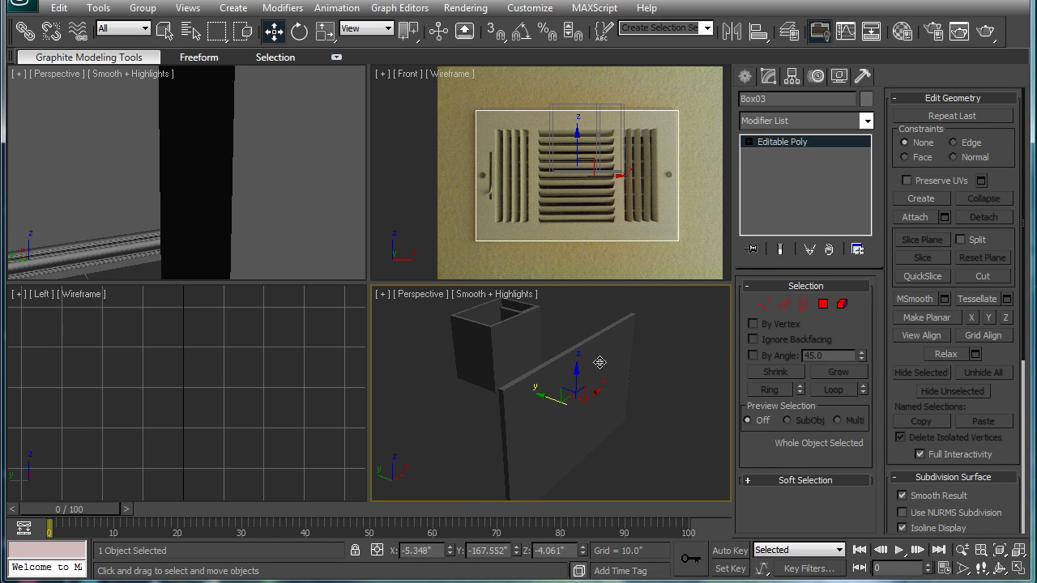
# - Turn on edged faces and scale the vent box's front polygon to 98% in X and Z
pyautogui.press('F4')
pyautogui.keyDown('alt'); pyautogui.moveTo(611, 385); pyautogui.dragTo(556, 375, button='middle'); pyautogui.keyUp('alt')
pyautogui.click(822, 305)
pyautogui.click(589, 378)
pyautogui.press('r')
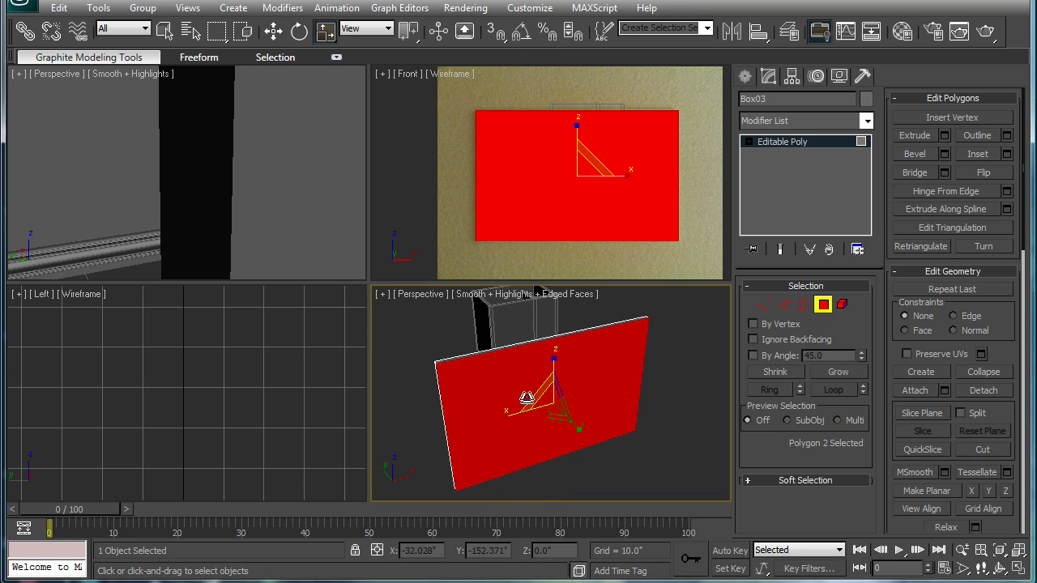
pyautogui.moveTo(527, 397); pyautogui.dragTo(535, 393)
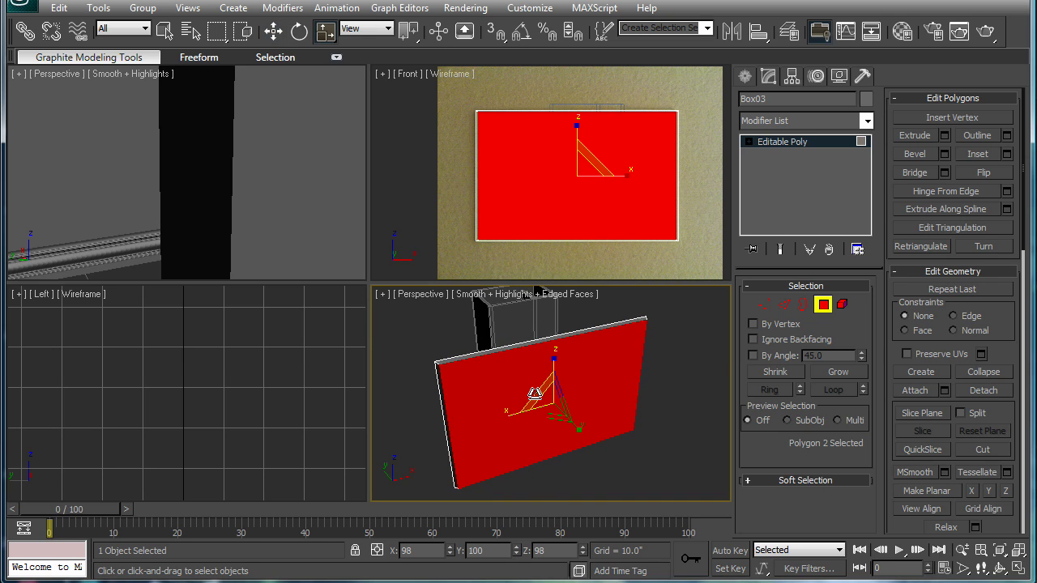
pyautogui.keyDown('ctrl'); pyautogui.keyDown('alt'); pyautogui.moveTo(535, 394); pyautogui.dragTo(572, 34, button='middle'); pyautogui.keyUp('alt'); pyautogui.keyUp('ctrl')
pyautogui.press('d')
pyautogui.scroll(5, 565, 143)
pyautogui.scroll(-8, 562, 165)
pyautogui.scroll(-8, 582, 356)
pyautogui.scroll(5, 612, 365)
pyautogui.scroll(-2, 613, 363)
pyautogui.moveTo(613, 364); pyautogui.dragTo(593, 361, button='middle')
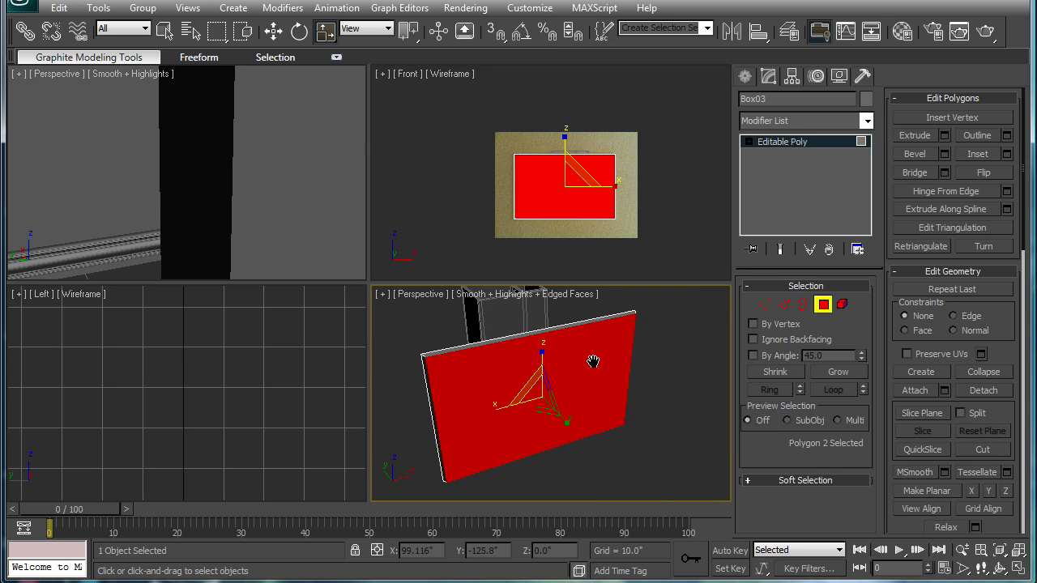
pyautogui.click(654, 358)
# - Create a box over the top slat of the vent's middle section, about 9.8" long, 108" wide and 11.3" high
pyautogui.scroll(5, 637, 149)
pyautogui.moveTo(599, 138); pyautogui.dragTo(544, 135, button='middle')
pyautogui.hotkey('alt', 'w')
pyautogui.scroll(-3, 514, 186)
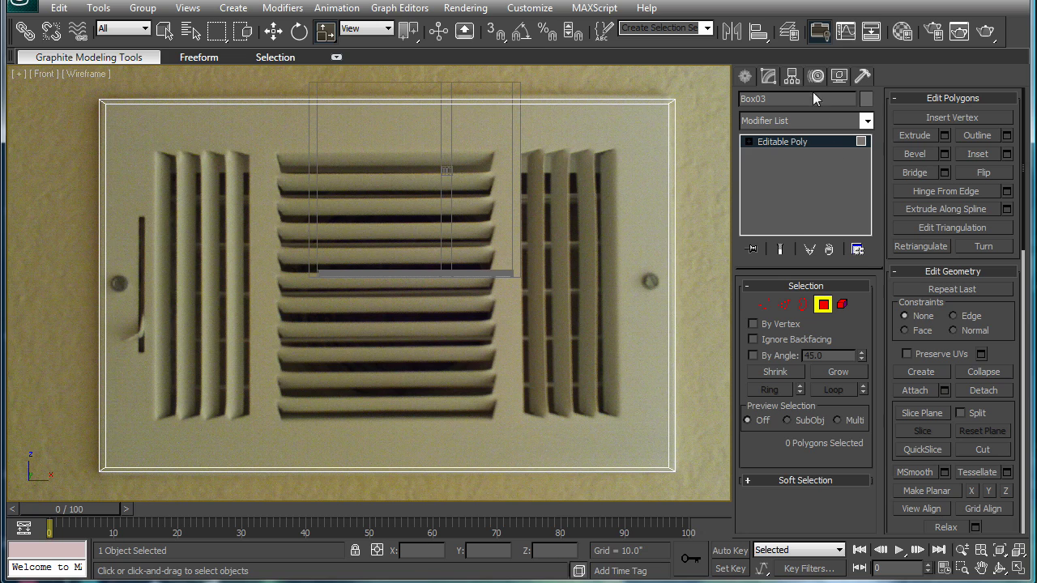
pyautogui.click(745, 77)
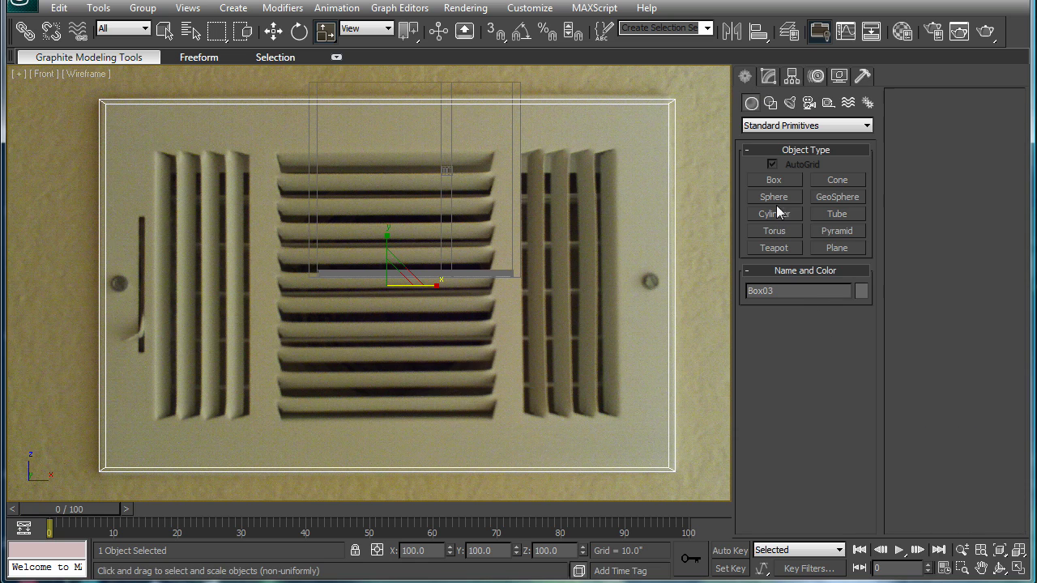
pyautogui.click(774, 180)
pyautogui.scroll(4, 278, 225)
pyautogui.scroll(-2, 251, 238)
pyautogui.scroll(1, 206, 210)
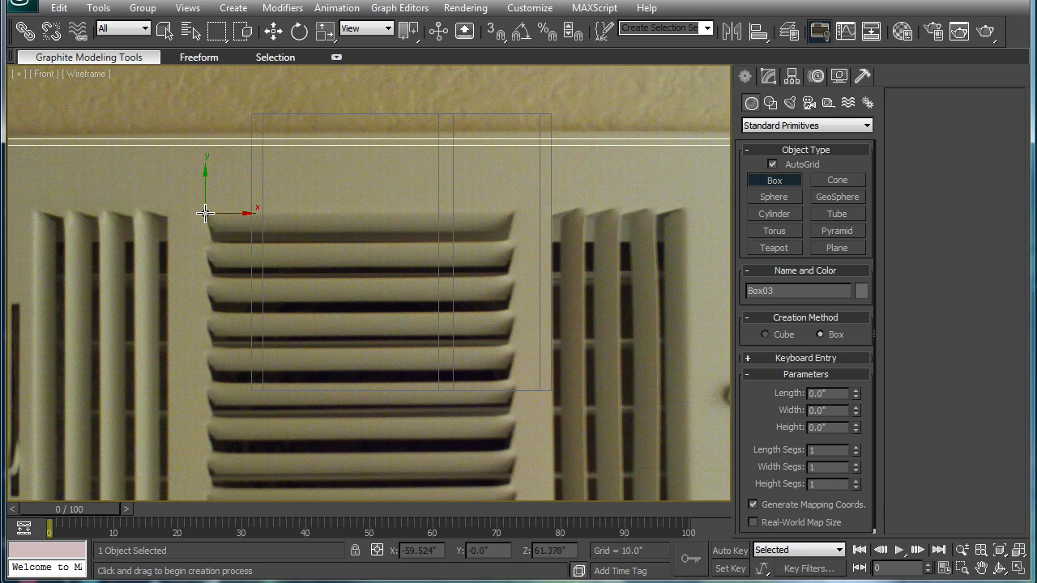
pyautogui.moveTo(205, 213); pyautogui.dragTo(516, 242)
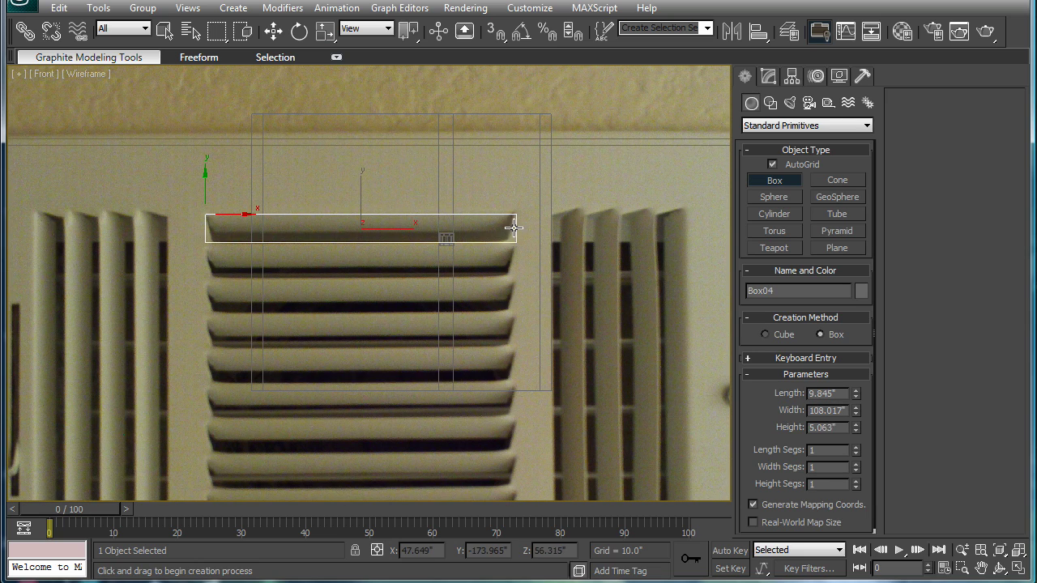
pyautogui.rightClick(516, 210)
pyautogui.click(768, 76)
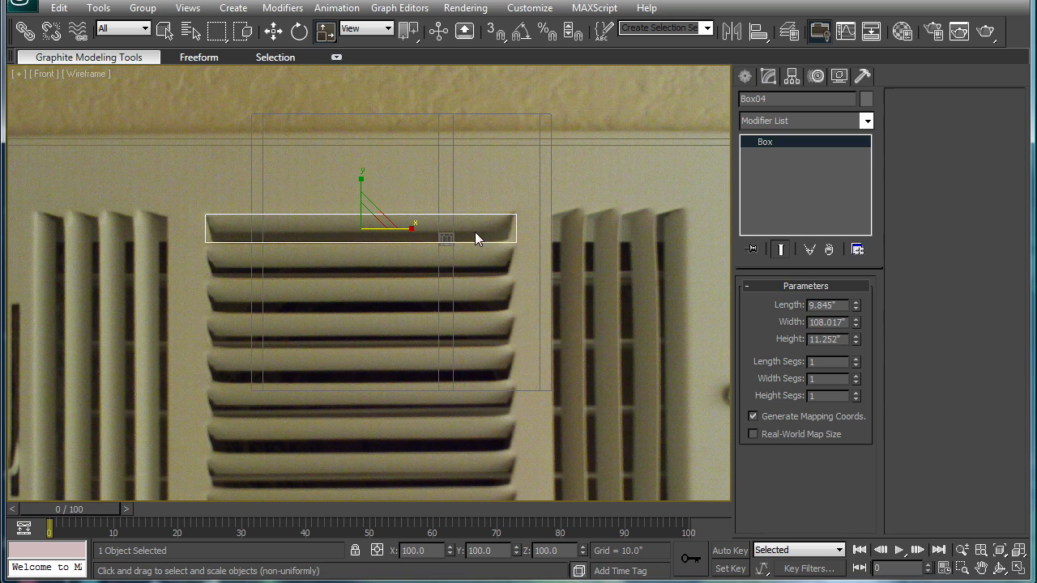
# - Convert the slat box to an editable poly and scale its four bottom vertices inward along X to match the slat's tapered ends
pyautogui.rightClick(765, 141)
pyautogui.click(786, 201)
pyautogui.click(764, 304)
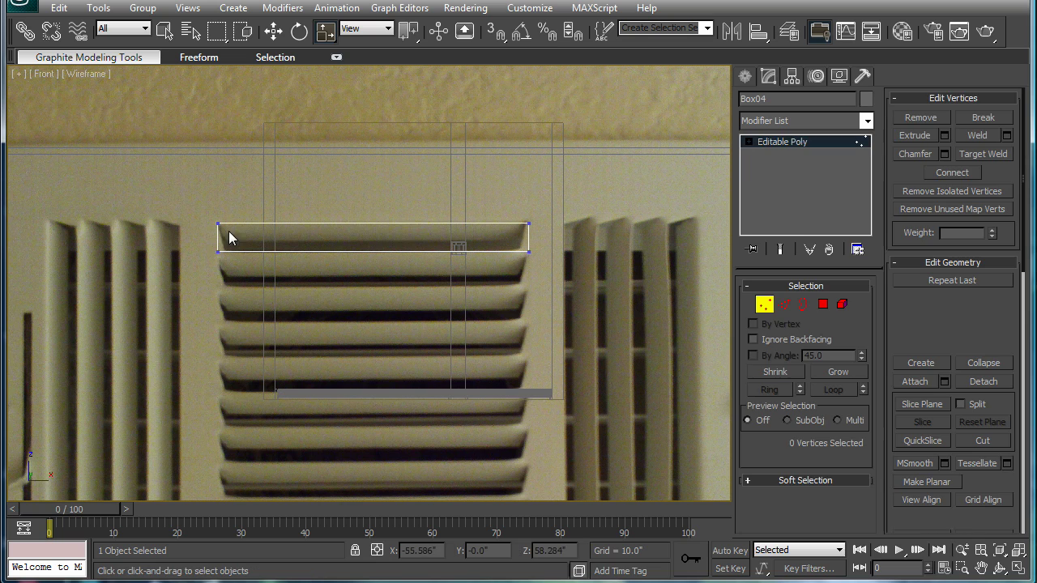
pyautogui.moveTo(554, 307); pyautogui.dragTo(554, 308)
pyautogui.scroll(3, 514, 348)
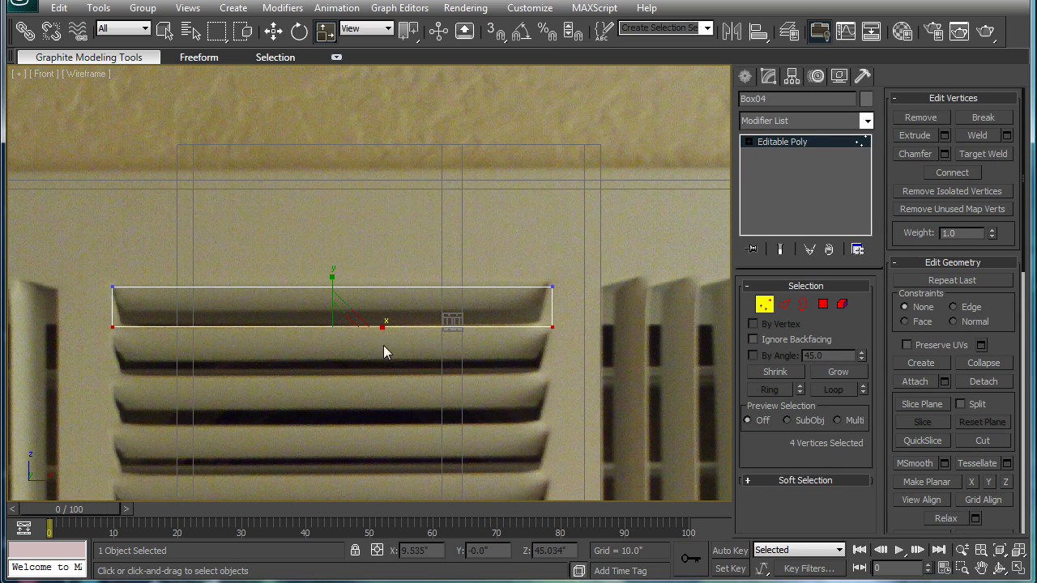
pyautogui.moveTo(386, 328); pyautogui.dragTo(380, 332)
pyautogui.scroll(-4, 459, 363)
# - Finish vertex editing on the slat box and select the large vent box in the maximized perspective view
pyautogui.hotkey('alt', 'w')
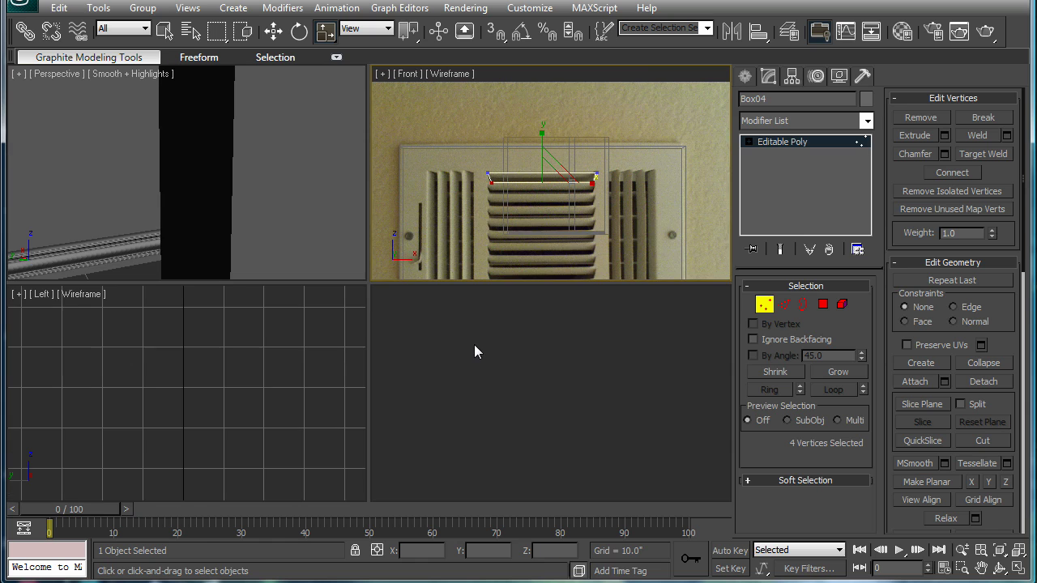
pyautogui.scroll(-3, 495, 363)
pyautogui.moveTo(503, 381)
pyautogui.keyDown('alt'); pyautogui.mouseDown(button='middle')
pyautogui.moveTo(561, 413)
pyautogui.moveTo(650, 397)
pyautogui.mouseUp(button='middle'); pyautogui.keyUp('alt')
pyautogui.scroll(3, 641, 390)
pyautogui.moveTo(579, 393); pyautogui.dragTo(562, 386, button='middle')
pyautogui.scroll(4, 559, 384)
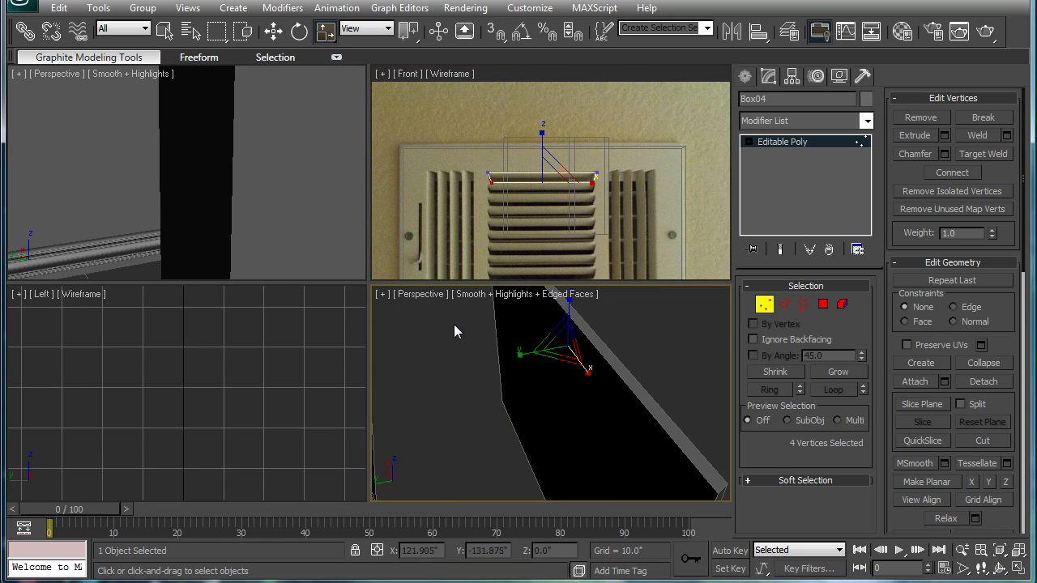
pyautogui.click(472, 343)
pyautogui.scroll(-2, 576, 401)
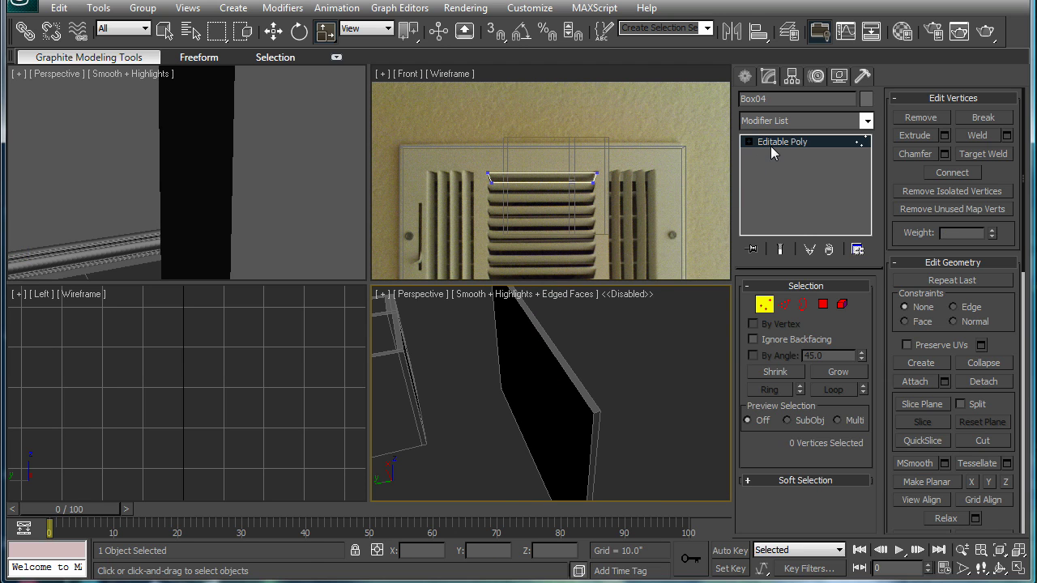
pyautogui.click(774, 143)
pyautogui.click(565, 415)
pyautogui.hotkey('alt', 'w')
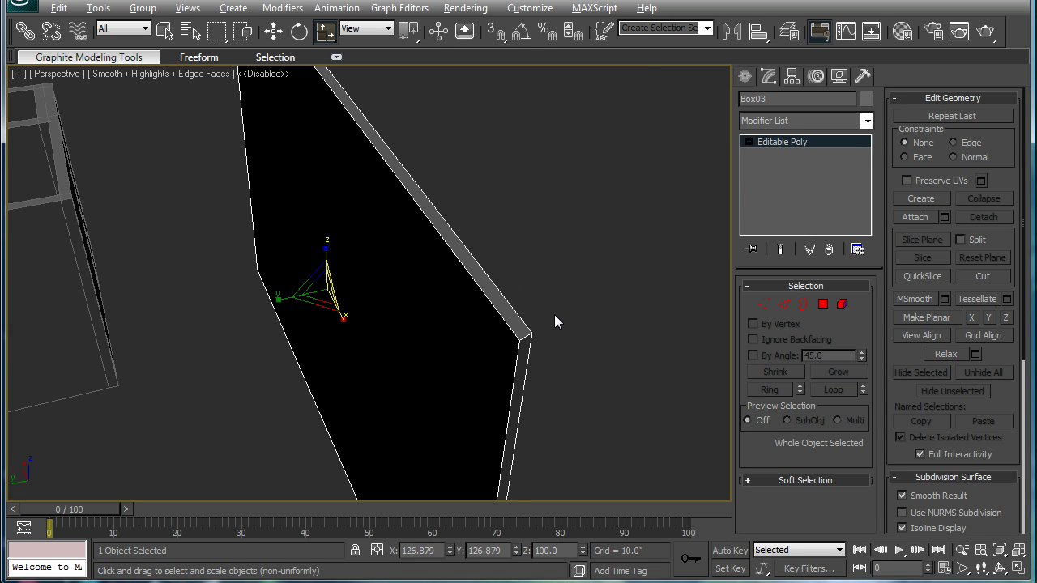
# - Inset the vent box's front polygon as a group by 4.02"
pyautogui.hotkey('ctrl', 'z')
pyautogui.keyDown('alt'); pyautogui.moveTo(557, 305); pyautogui.dragTo(562, 258, button='middle'); pyautogui.keyUp('alt')
pyautogui.click(820, 304)
pyautogui.click(542, 257)
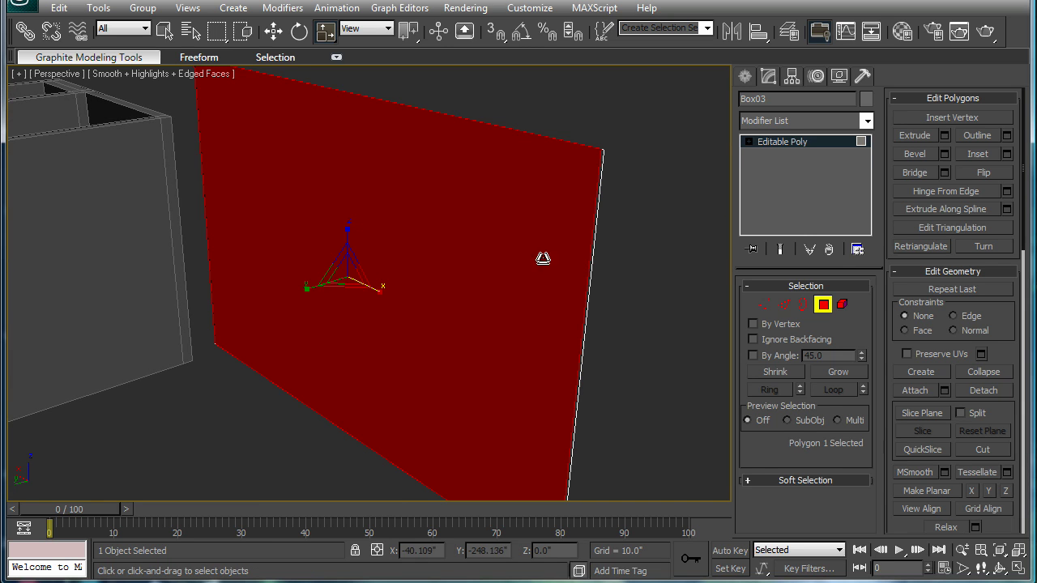
pyautogui.click(1006, 153)
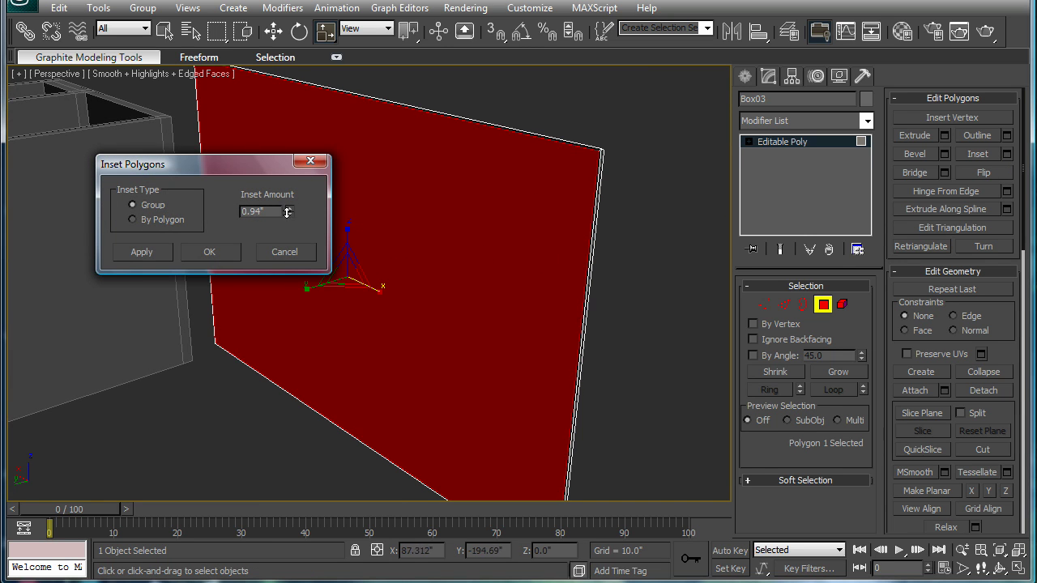
pyautogui.moveTo(287, 213); pyautogui.dragTo(286, 170)
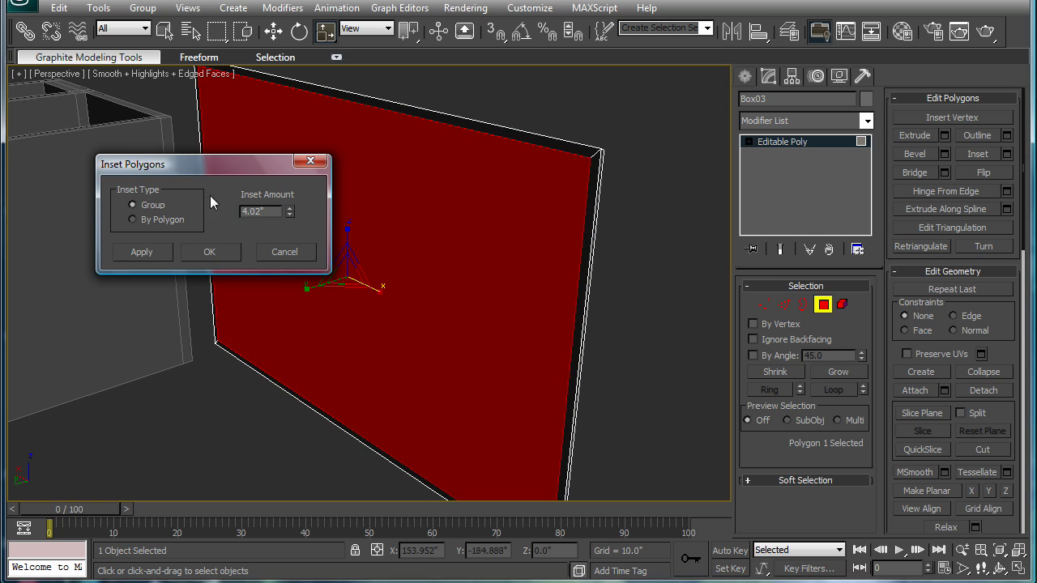
pyautogui.click(208, 251)
# - Extrude the inset polygon by -6.1" to recess the vent's face
pyautogui.click(944, 136)
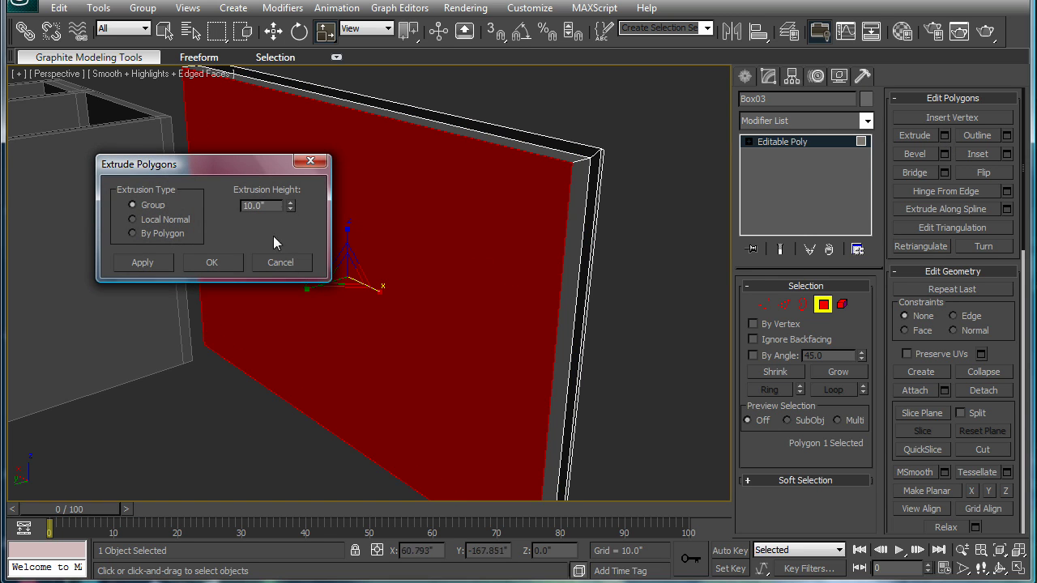
pyautogui.moveTo(292, 209); pyautogui.dragTo(268, 339)
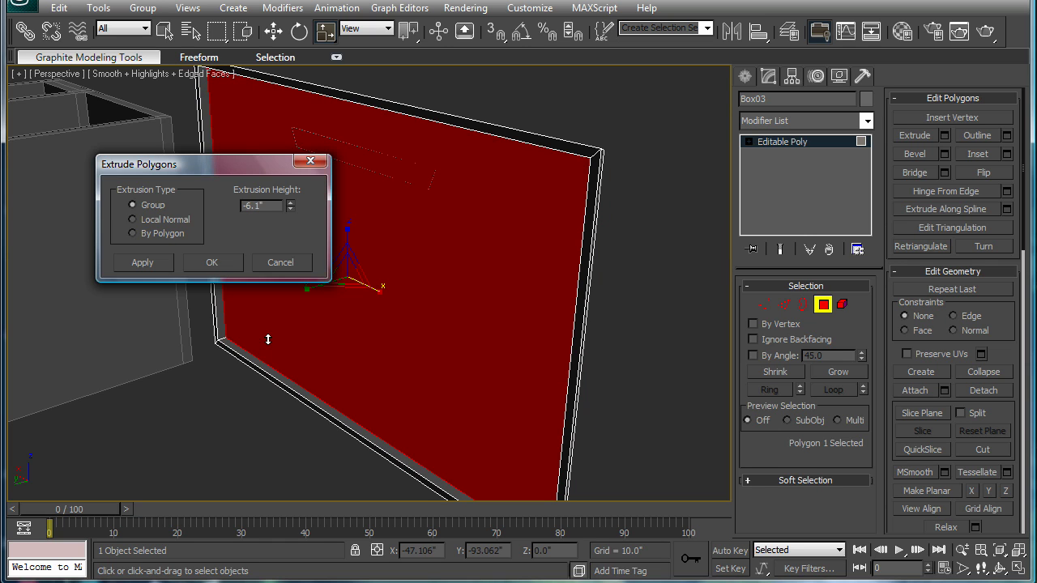
pyautogui.click(233, 264)
# - Move the recessed vent polygon slightly along Y to about -172.7"
pyautogui.keyDown('alt'); pyautogui.moveTo(462, 262); pyautogui.dragTo(356, 276, button='middle'); pyautogui.keyUp('alt')
pyautogui.scroll(-6, 486, 275)
pyautogui.scroll(1, 475, 297)
pyautogui.scroll(-4, 475, 298)
pyautogui.scroll(5, 453, 282)
pyautogui.scroll(-4, 458, 267)
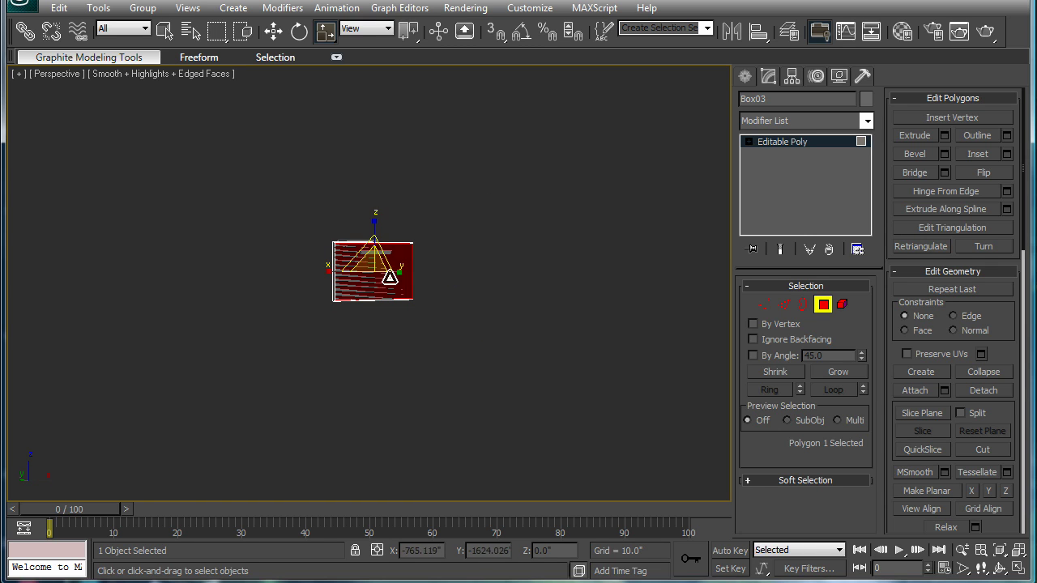
pyautogui.scroll(6, 463, 273)
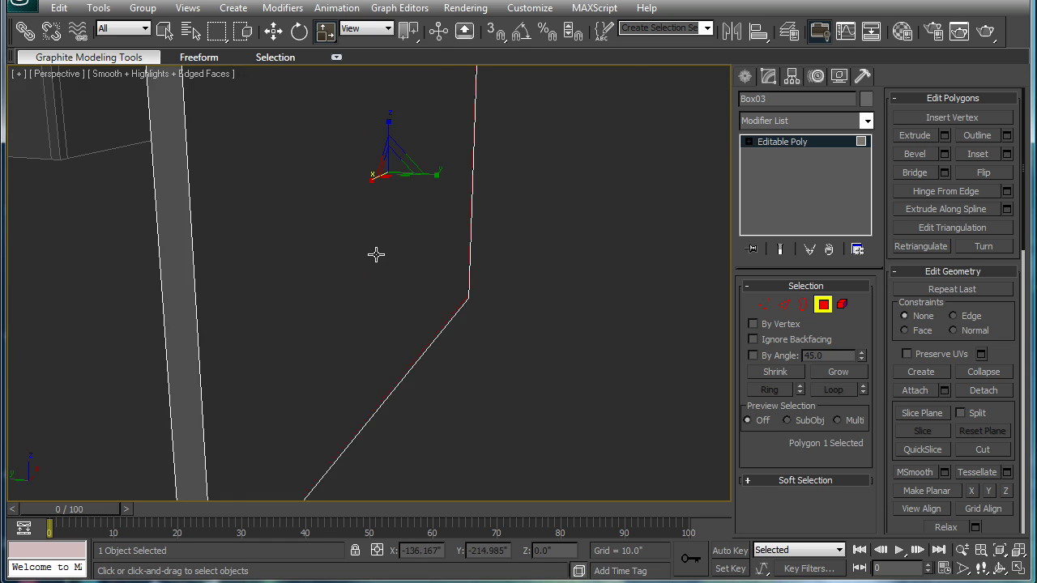
pyautogui.keyDown('alt'); pyautogui.moveTo(384, 257); pyautogui.dragTo(449, 280, button='middle'); pyautogui.keyUp('alt')
pyautogui.moveTo(450, 232); pyautogui.dragTo(428, 332, button='middle')
pyautogui.scroll(3, 428, 332)
pyautogui.press('w')
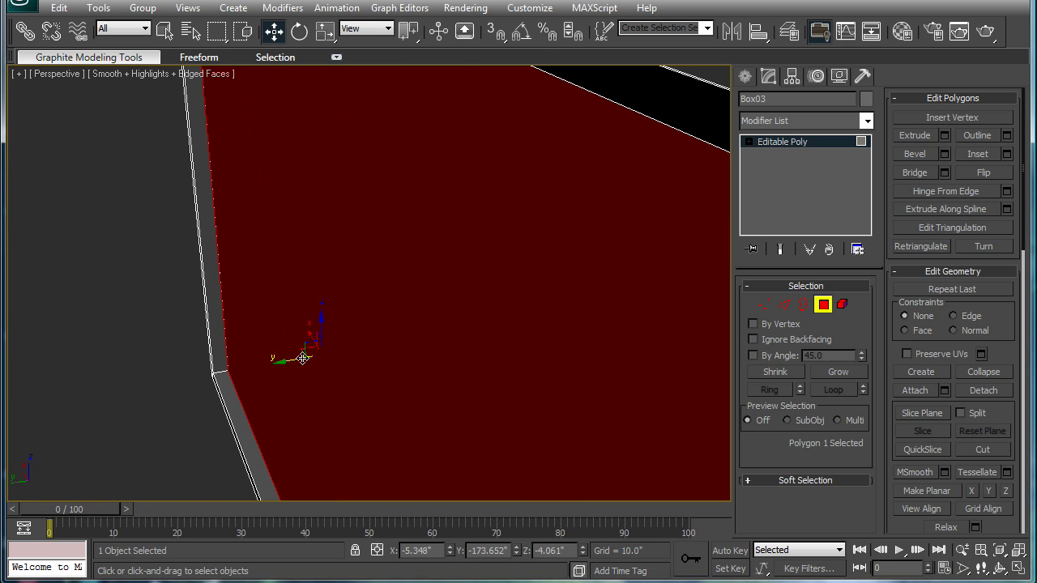
pyautogui.scroll(-8, 278, 358)
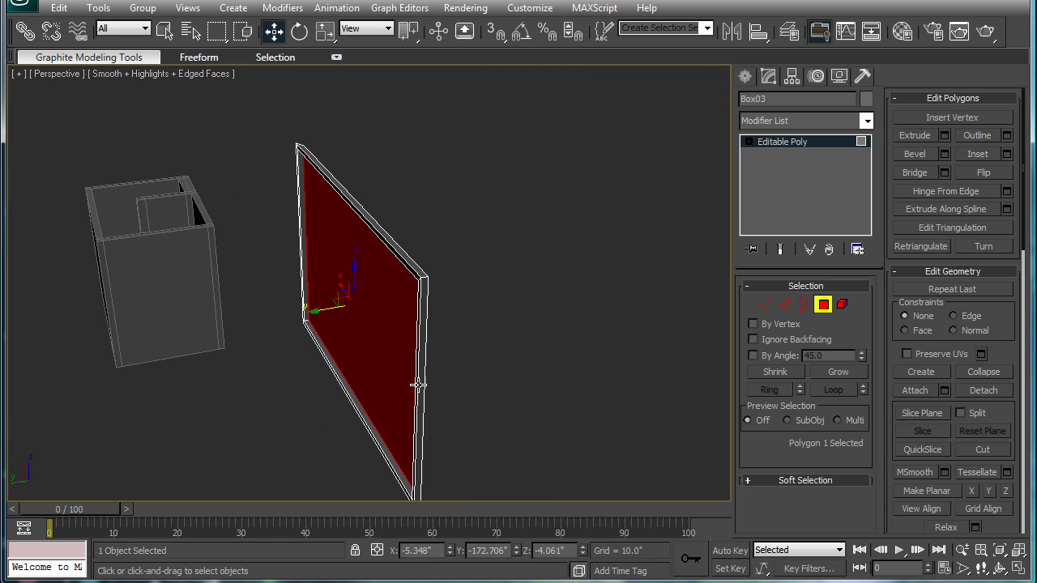
# - Select the slat box and push its front polygon back along Y to about -178.5", making the slat thinner
pyautogui.keyDown('alt'); pyautogui.moveTo(418, 377); pyautogui.dragTo(344, 395, button='middle'); pyautogui.keyUp('alt')
pyautogui.scroll(4, 380, 267)
pyautogui.click(310, 189)
pyautogui.click(761, 141)
pyautogui.click(689, 208)
pyautogui.click(319, 152)
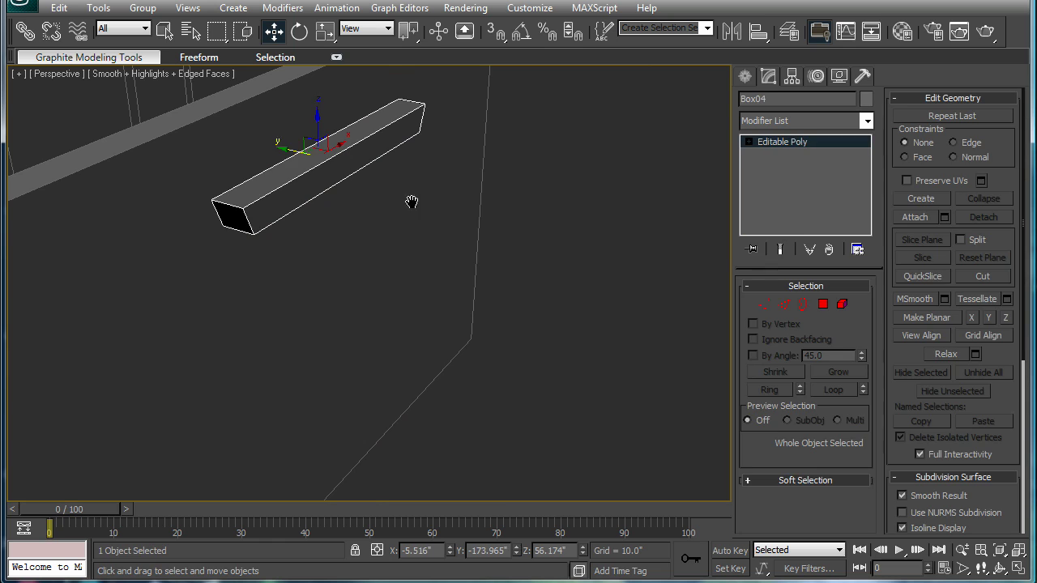
pyautogui.keyDown('alt'); pyautogui.moveTo(429, 204); pyautogui.dragTo(728, 280, button='middle'); pyautogui.keyUp('alt')
pyautogui.click(823, 304)
pyautogui.click(379, 203)
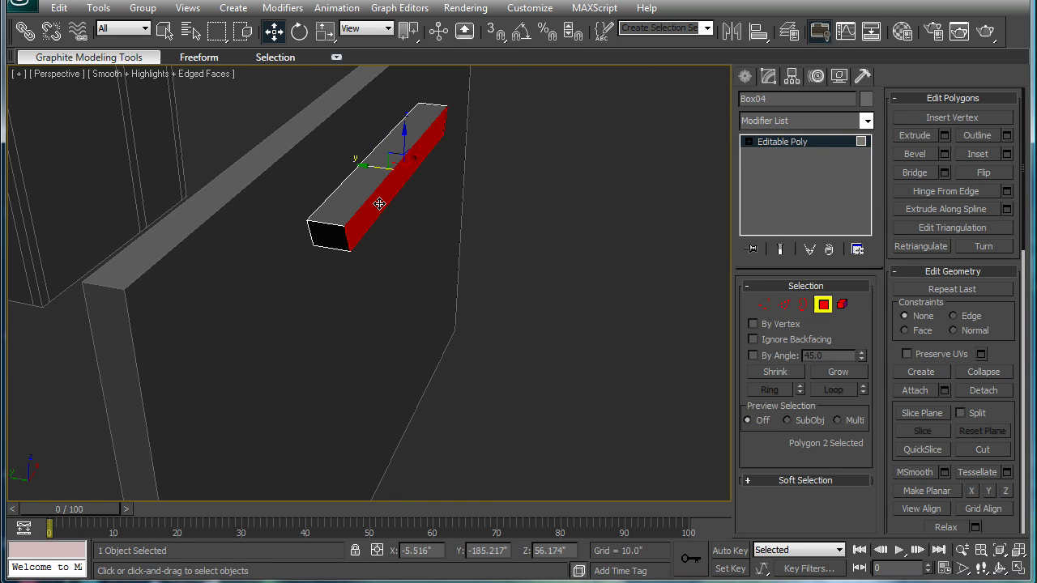
pyautogui.moveTo(364, 168); pyautogui.dragTo(336, 167)
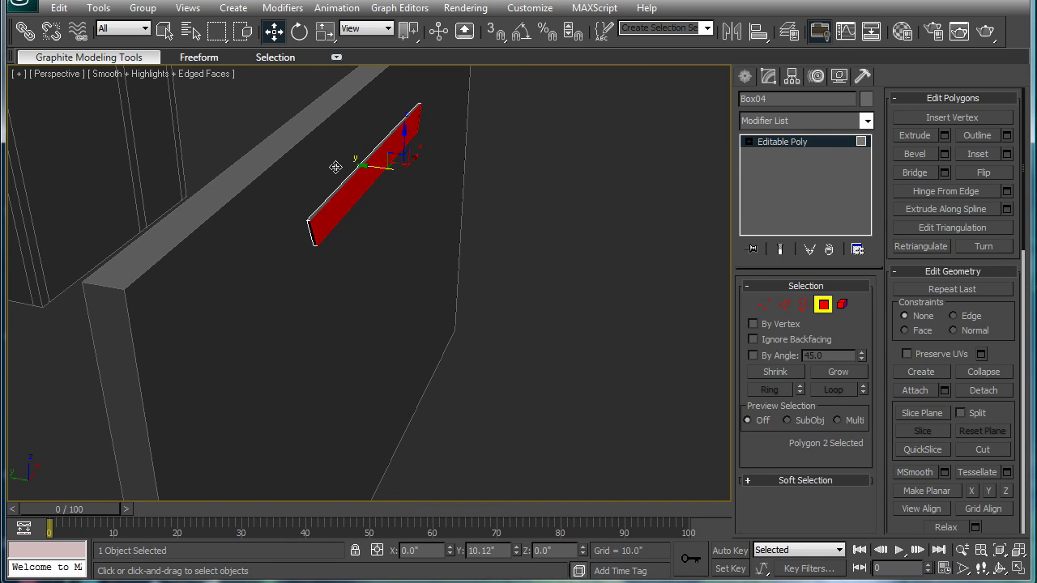
pyautogui.keyDown('alt'); pyautogui.moveTo(503, 230); pyautogui.dragTo(650, 184, button='middle'); pyautogui.keyUp('alt')
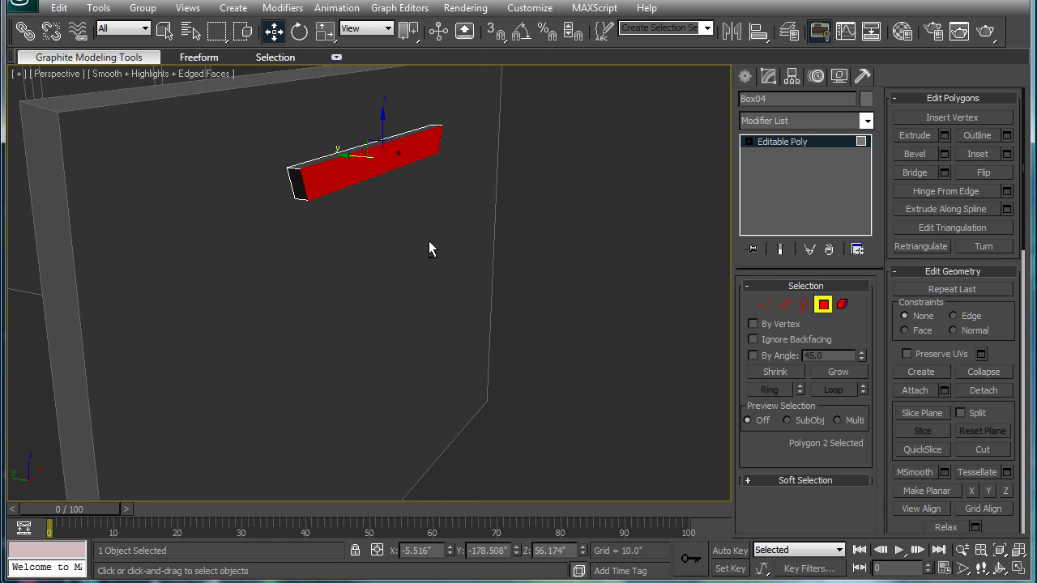
# - Lower the slat's bottom polygon to about Z 46.4" and leave polygon editing
pyautogui.keyDown('alt'); pyautogui.moveTo(434, 236); pyautogui.dragTo(386, 162, button='middle'); pyautogui.keyUp('alt')
pyautogui.click(374, 179)
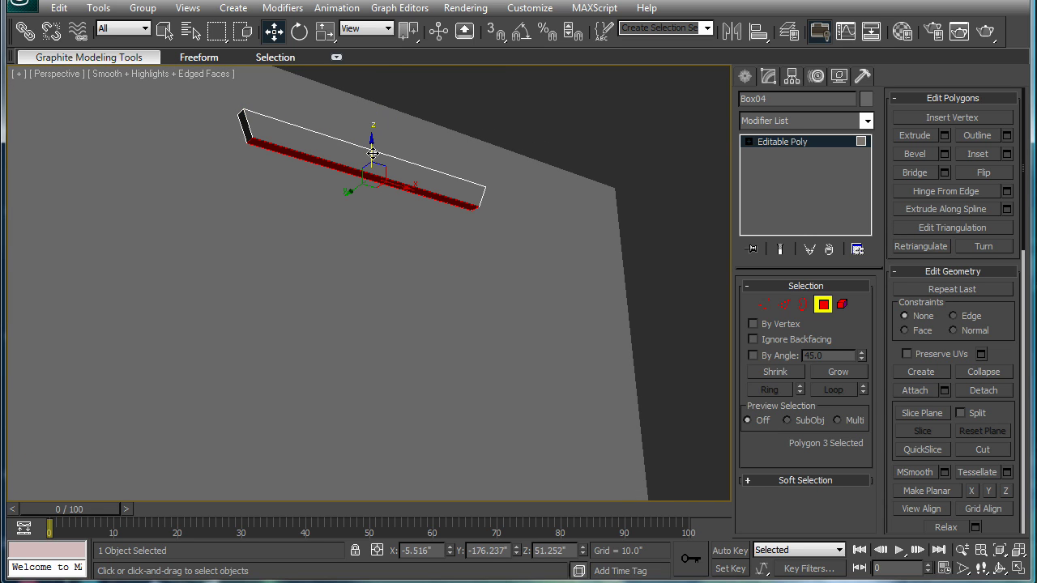
pyautogui.moveTo(374, 152); pyautogui.dragTo(373, 175)
pyautogui.keyDown('alt'); pyautogui.moveTo(372, 175); pyautogui.dragTo(701, 205, button='middle'); pyautogui.keyUp('alt')
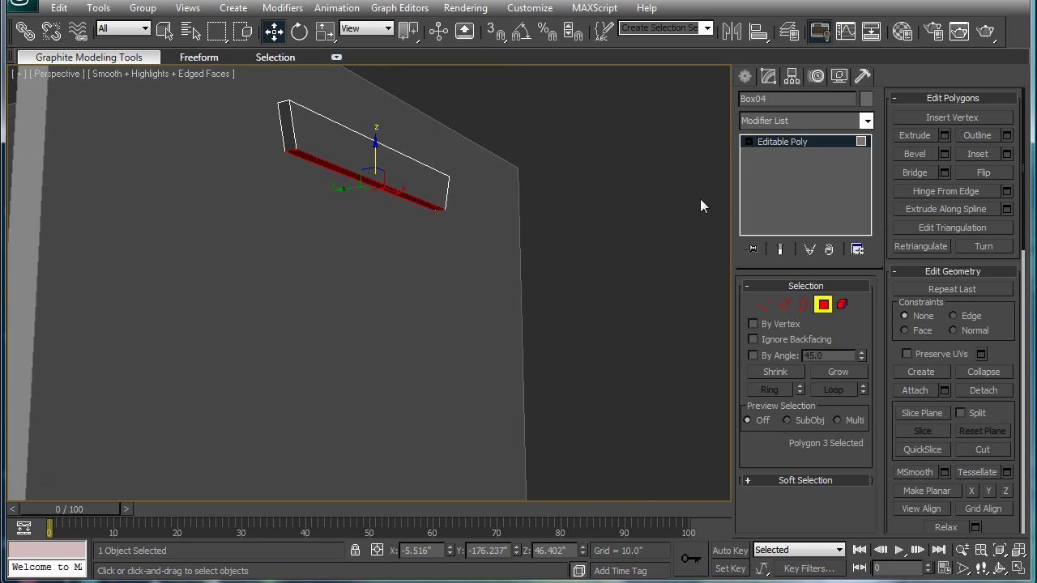
pyautogui.click(756, 142)
# - Tilt the slat about the X axis to about 125.2°
pyautogui.keyDown('alt'); pyautogui.moveTo(329, 243); pyautogui.dragTo(378, 297, button='middle'); pyautogui.keyUp('alt')
pyautogui.scroll(4, 523, 180)
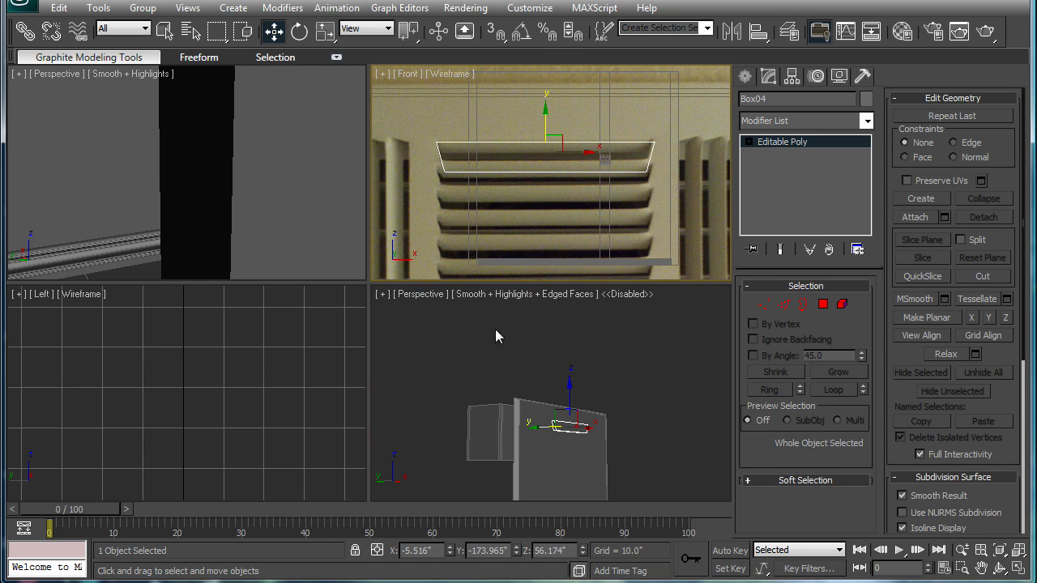
pyautogui.scroll(6, 544, 431)
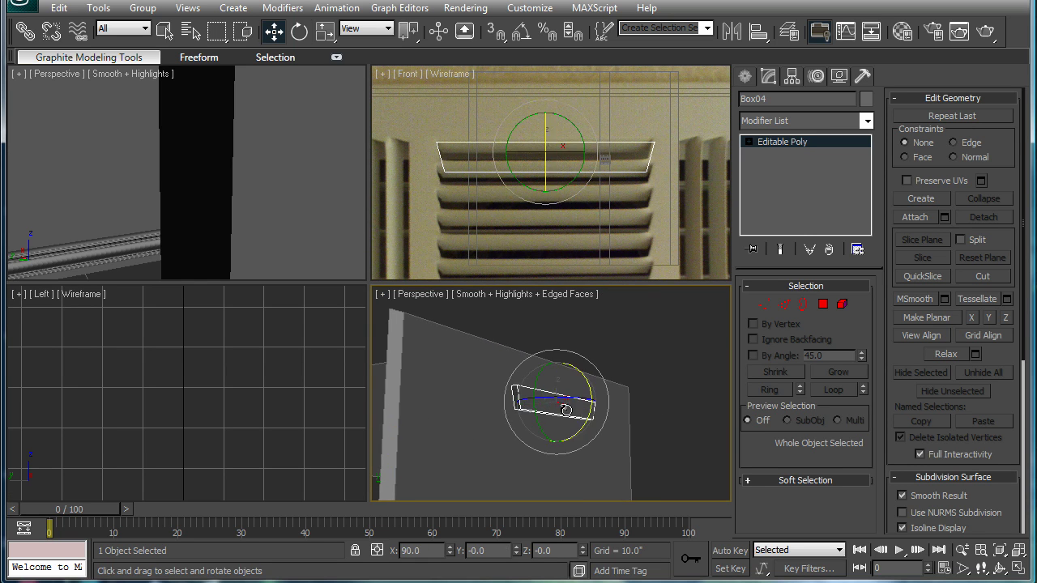
pyautogui.press('e')
pyautogui.moveTo(581, 371); pyautogui.dragTo(589, 428)
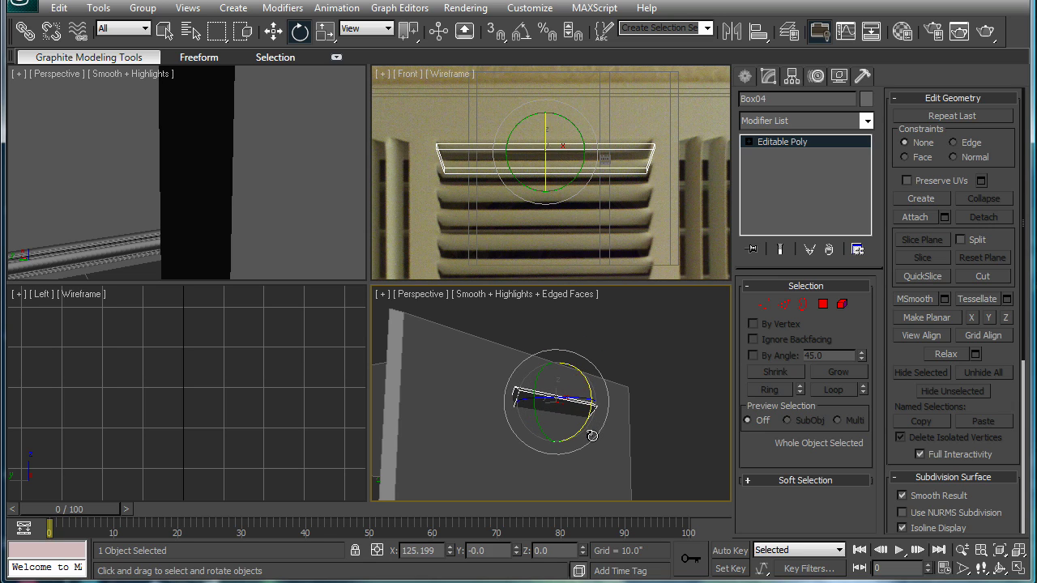
# - Move the tilted slat along Y against the vent's recess, to about -172.1"
pyautogui.press('w')
pyautogui.keyDown('alt'); pyautogui.moveTo(592, 437); pyautogui.dragTo(575, 414, button='middle'); pyautogui.keyUp('alt')
pyautogui.moveTo(528, 425); pyautogui.dragTo(522, 425)
pyautogui.keyDown('alt'); pyautogui.moveTo(523, 426); pyautogui.dragTo(621, 400, button='middle'); pyautogui.keyUp('alt')
# - Clone the slat downward in the front view as a series of copies about 9.65" apart, following the reference slats
pyautogui.moveTo(589, 145); pyautogui.dragTo(561, 149, button='middle')
pyautogui.scroll(2, 559, 150)
pyautogui.moveTo(507, 139); pyautogui.dragTo(520, 120)
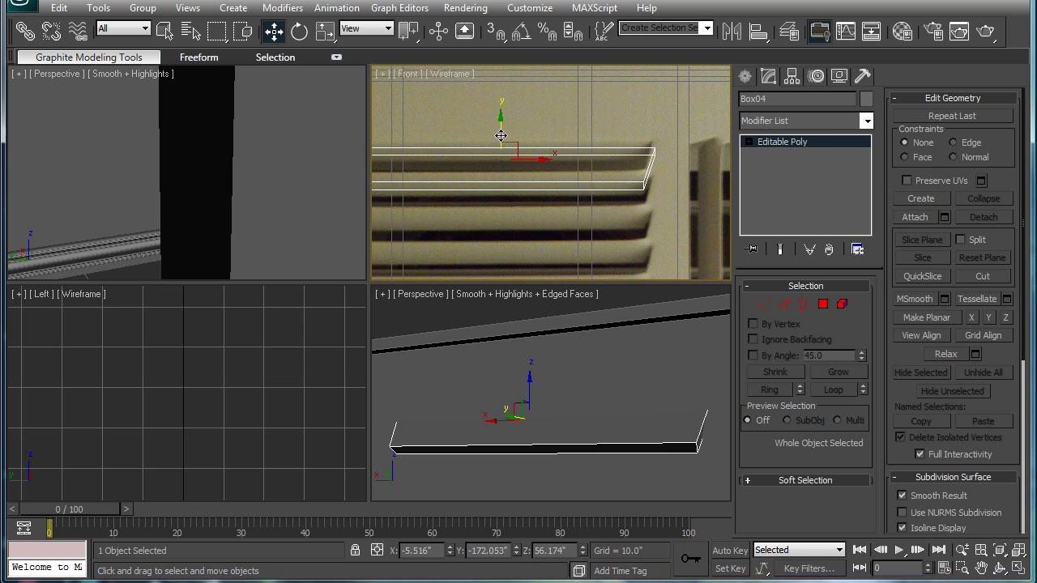
pyautogui.keyDown('shift'); pyautogui.moveTo(501, 135); pyautogui.dragTo(510, 166); pyautogui.keyUp('shift')
pyautogui.click(541, 353)
# - Delete the surplus slat copies below the last middle slat in the photo, keeping the vent box
pyautogui.scroll(-4, 558, 243)
pyautogui.moveTo(562, 261); pyautogui.dragTo(548, 196, button='middle')
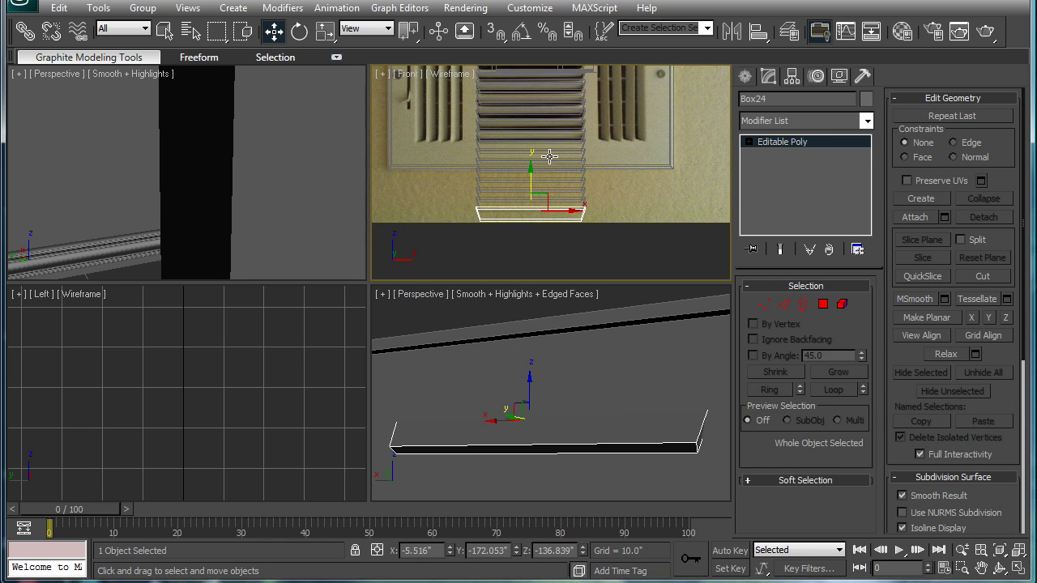
pyautogui.moveTo(551, 150); pyautogui.dragTo(551, 149)
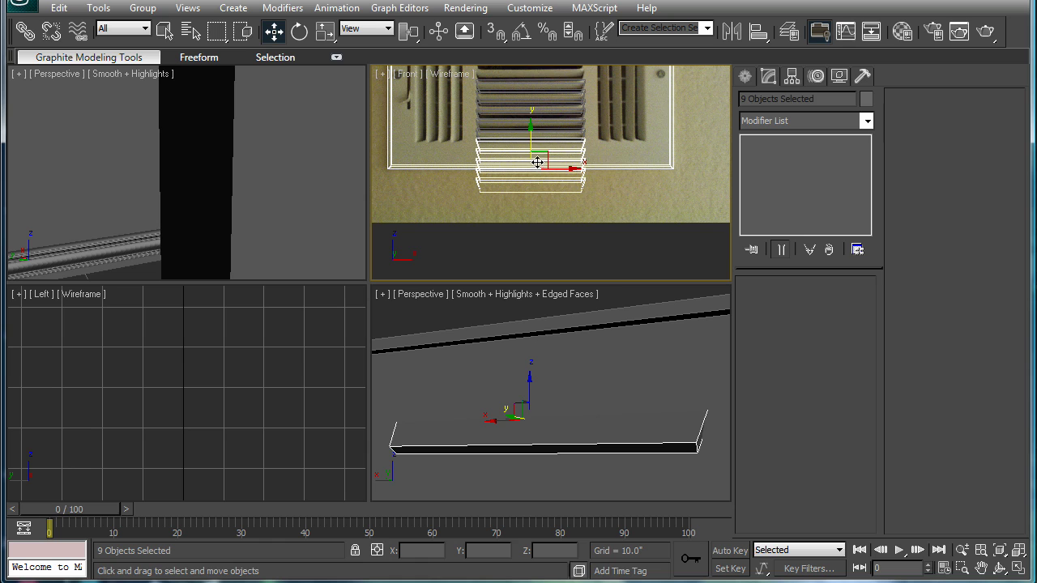
pyautogui.click(624, 177)
pyautogui.moveTo(569, 98); pyautogui.dragTo(550, 85, button='middle')
pyautogui.scroll(2, 568, 183)
pyautogui.scroll(2, 560, 232)
pyautogui.scroll(-2, 532, 192)
pyautogui.scroll(-5, 572, 431)
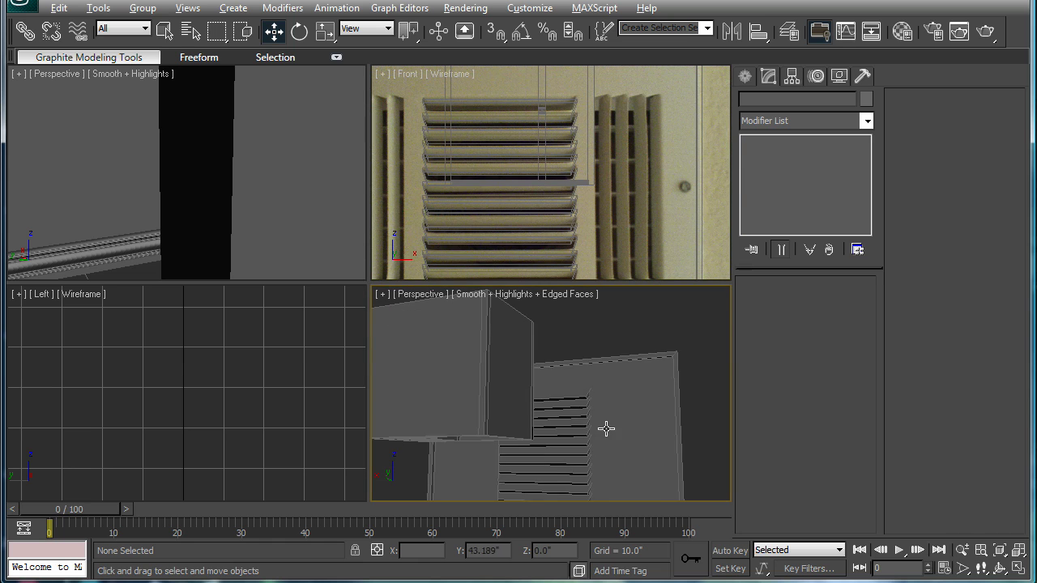
# - Select the second slat from the top and clone it rotated 90° in the front view with angle snap on
pyautogui.keyDown('alt'); pyautogui.moveTo(595, 426); pyautogui.dragTo(454, 452, button='middle'); pyautogui.keyUp('alt')
pyautogui.scroll(4, 529, 410)
pyautogui.click(530, 414)
pyautogui.scroll(2, 532, 375)
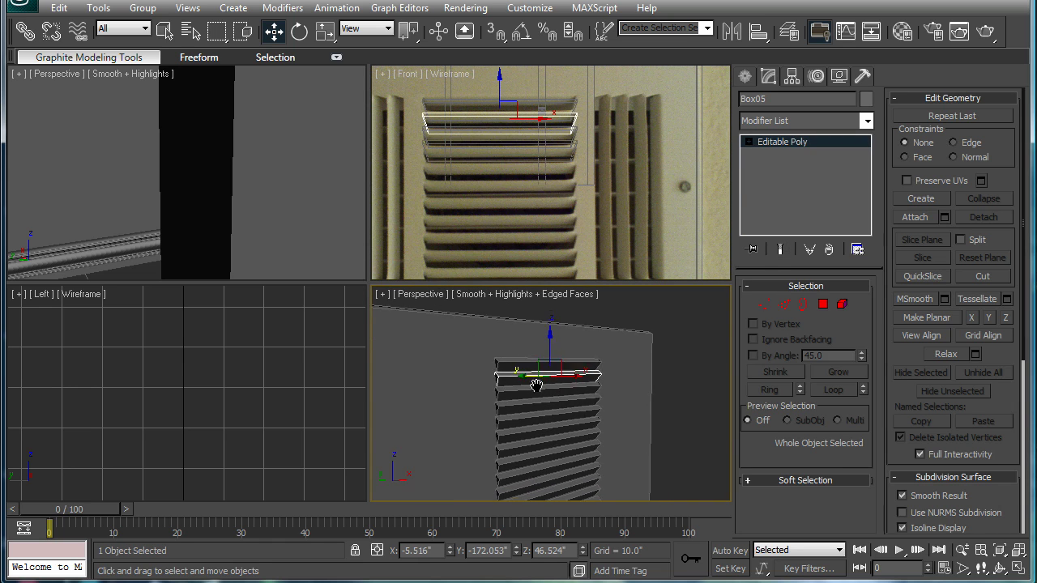
pyautogui.scroll(2, 544, 184)
pyautogui.scroll(-1, 544, 175)
pyautogui.press('e')
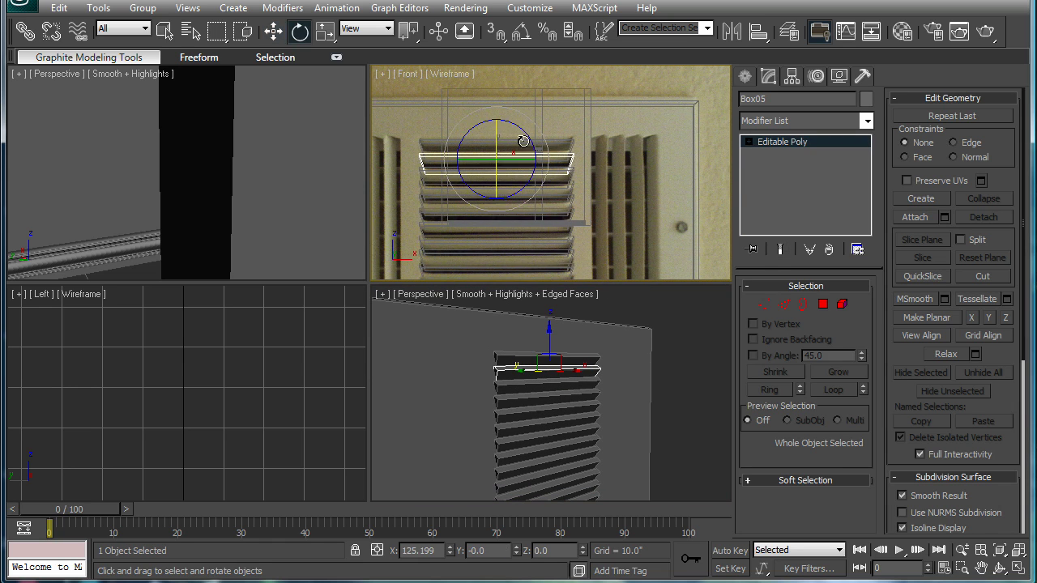
pyautogui.moveTo(524, 162)
pyautogui.mouseDown()
pyautogui.moveTo(557, 182)
pyautogui.moveTo(584, 241)
pyautogui.mouseUp()
pyautogui.click(592, 354)
pyautogui.moveTo(590, 166); pyautogui.dragTo(592, 166, button='middle')
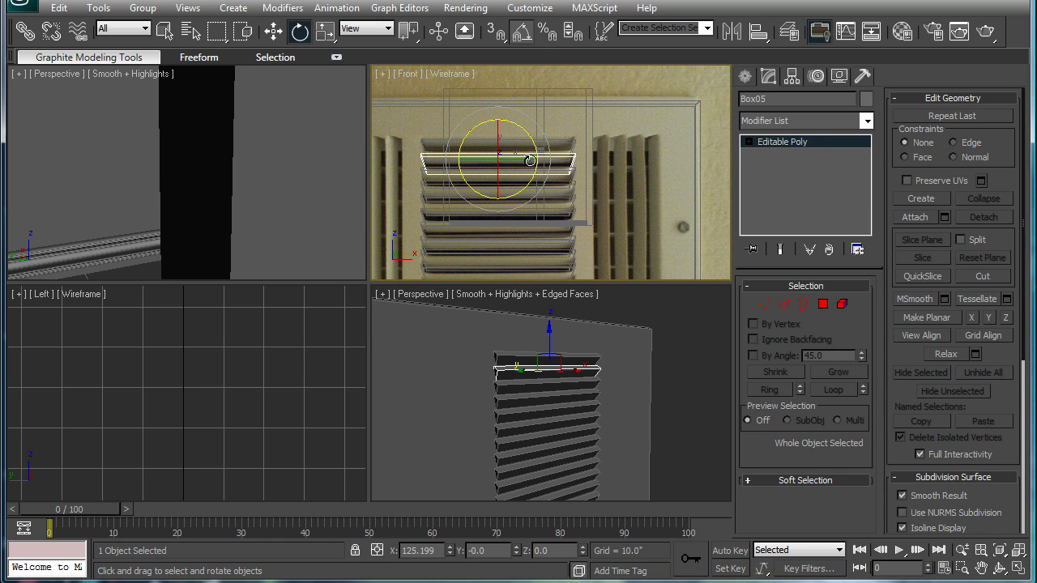
pyautogui.moveTo(519, 130)
pyautogui.keyDown('shift'); pyautogui.mouseDown()
pyautogui.moveTo(546, 174)
pyautogui.moveTo(562, 231)
pyautogui.moveTo(529, 254)
pyautogui.mouseUp(); pyautogui.keyUp('shift')
pyautogui.click(519, 354)
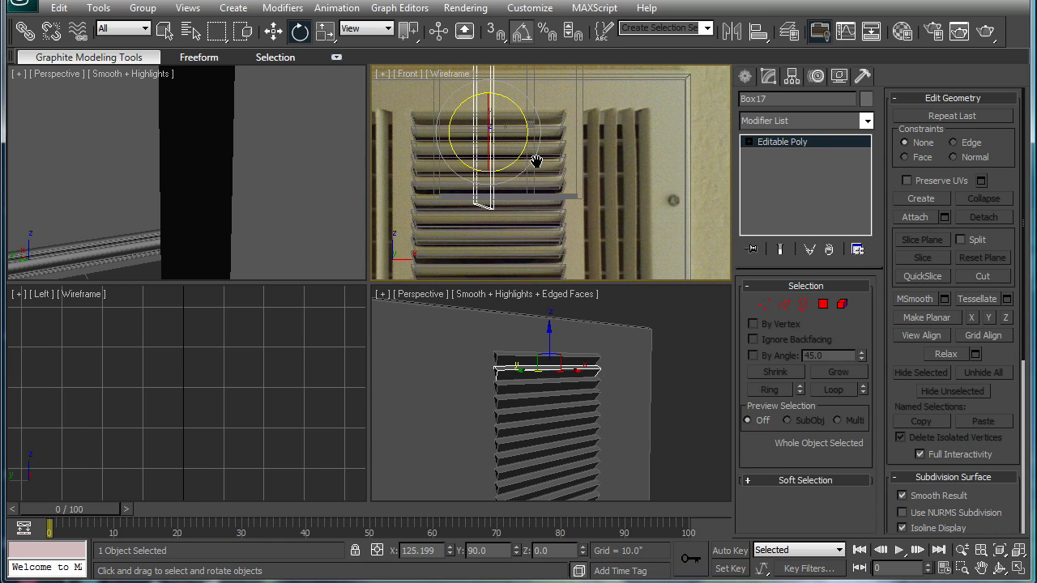
# - Move the vertical slat over the first slat of the vent's right section, to about X 68.1", Z -15.6"
pyautogui.hotkey('alt', 'w')
pyautogui.press('w')
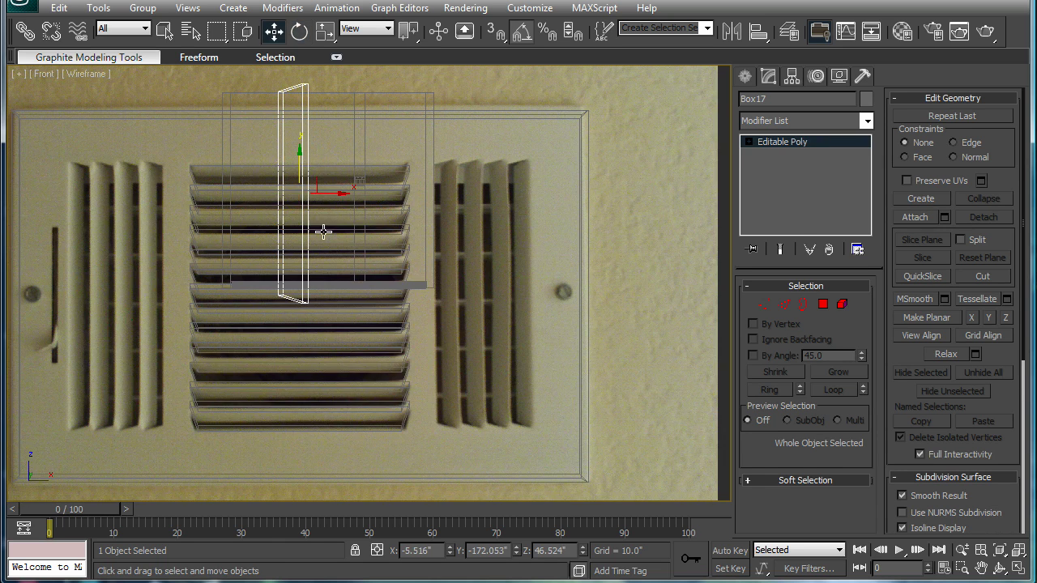
pyautogui.moveTo(313, 174); pyautogui.dragTo(458, 303)
# - Raise the vertical slat's top vertices about 24.6" to match the height of the reference slat
pyautogui.click(764, 305)
pyautogui.moveTo(517, 177); pyautogui.dragTo(412, 242)
pyautogui.moveTo(444, 185); pyautogui.dragTo(445, 143)
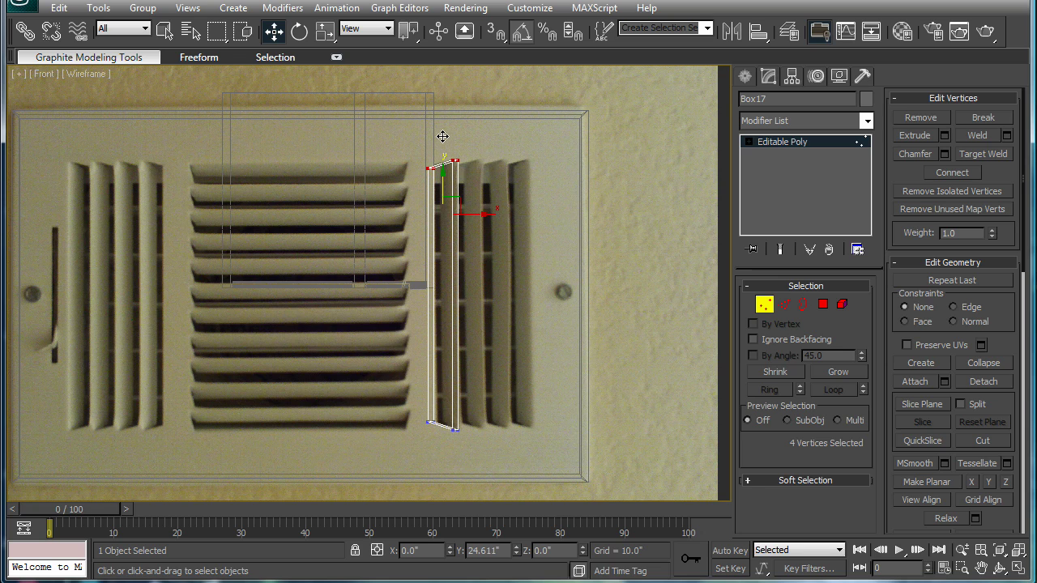
pyautogui.click(774, 140)
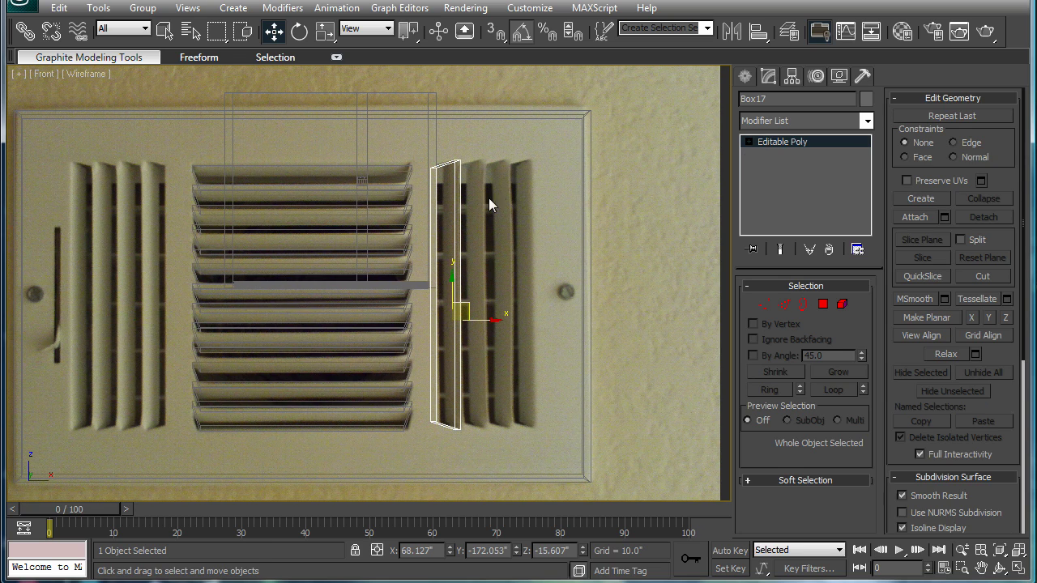
# - Clone the vertical slat into three evenly spaced copies along X, covering the remaining reference slats of the vent's right section
pyautogui.press('e')
pyautogui.press('r')
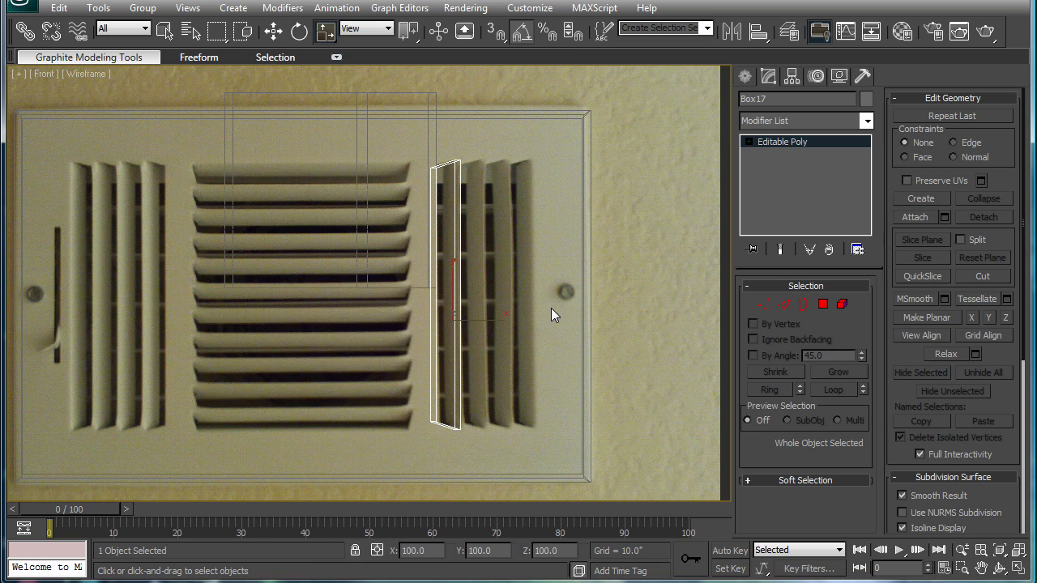
pyautogui.press('q')
pyautogui.press('w')
pyautogui.scroll(5, 502, 324)
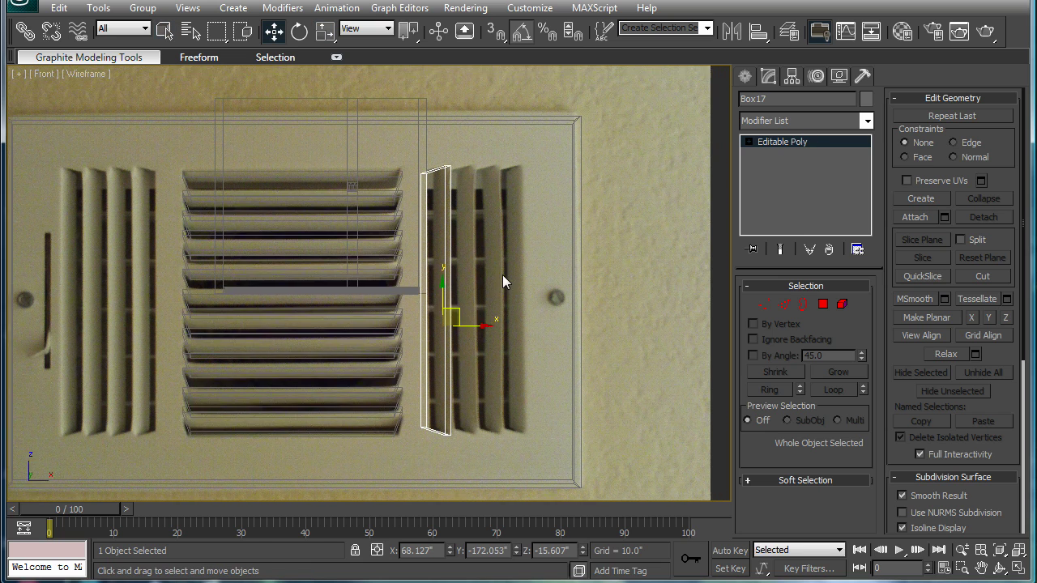
pyautogui.keyDown('shift'); pyautogui.moveTo(506, 344); pyautogui.dragTo(537, 342); pyautogui.keyUp('shift')
pyautogui.click(558, 293)
pyautogui.click(558, 294)
pyautogui.click(539, 351)
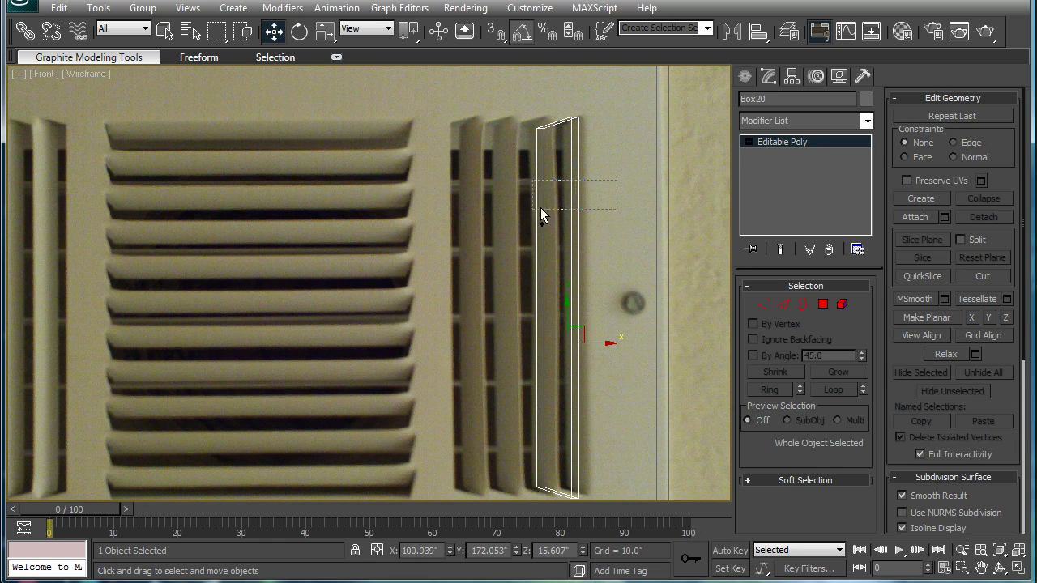
# - Select the four vertical slats and clone them along X over the vent's left section
pyautogui.moveTo(453, 251); pyautogui.dragTo(452, 246)
pyautogui.scroll(-2, 640, 276)
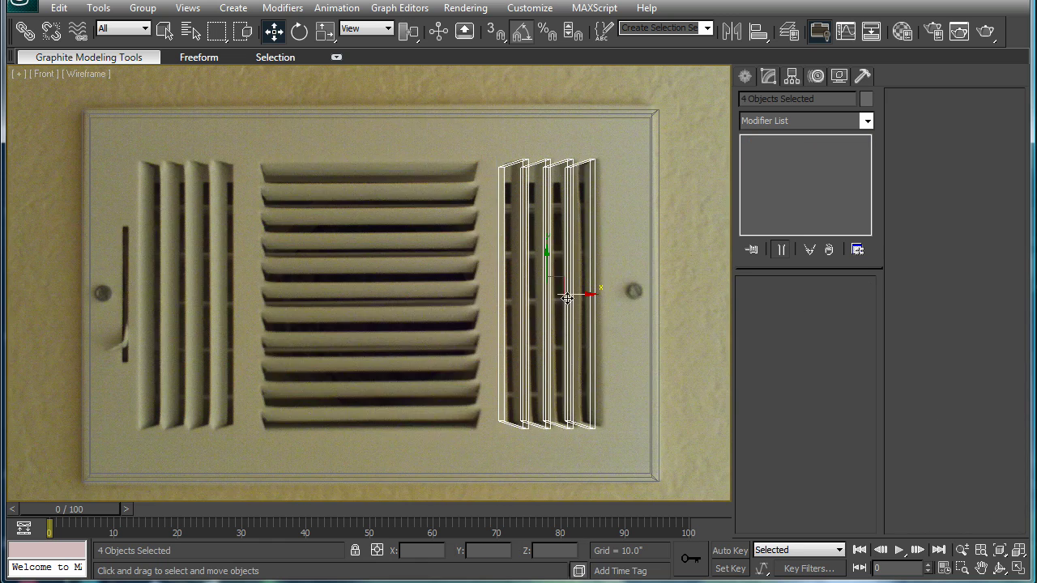
pyautogui.moveTo(571, 293); pyautogui.dragTo(234, 285)
pyautogui.click(518, 357)
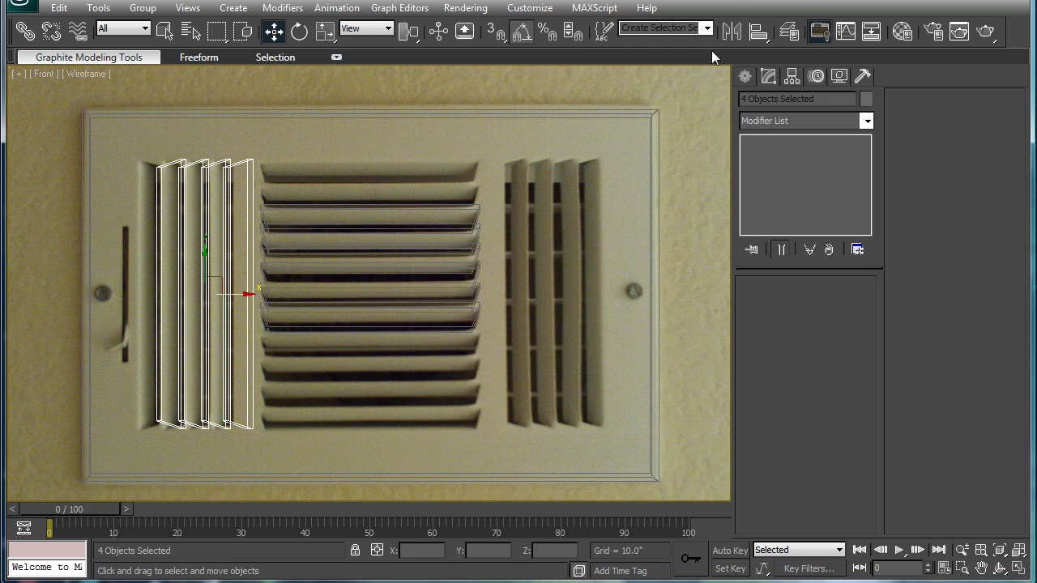
# - Mirror the four copied slats and shift them along X to match the reference slats of the left section
pyautogui.click(732, 32)
pyautogui.click(478, 400)
pyautogui.scroll(4, 494, 300)
pyautogui.moveTo(397, 324); pyautogui.dragTo(368, 319)
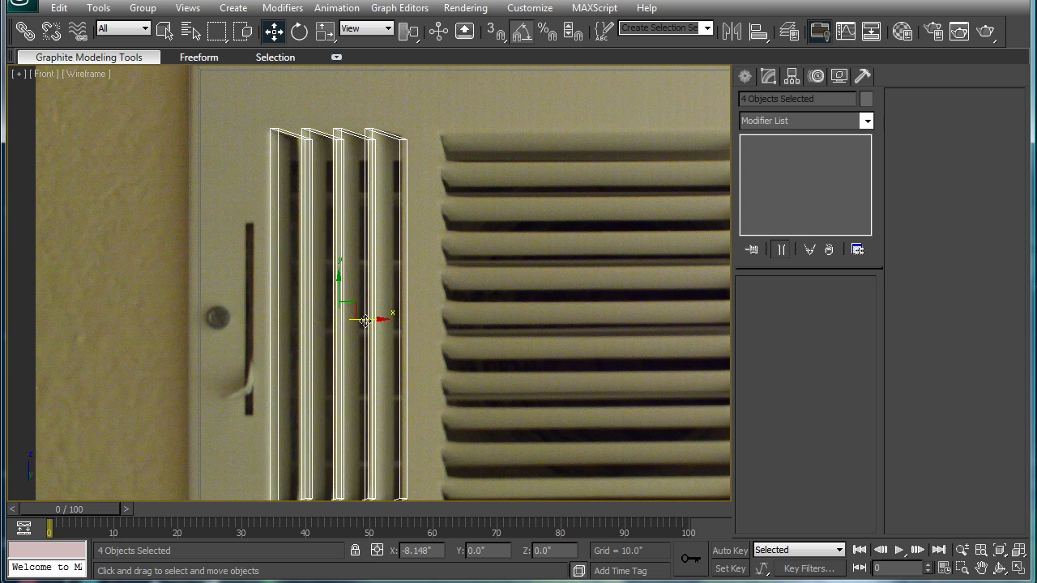
pyautogui.scroll(-4, 364, 311)
pyautogui.click(215, 261)
# - Create a box over the narrow lever slot beside the left slats, about 66.7" long, 2.8" wide and 74.8" high
pyautogui.scroll(4, 349, 324)
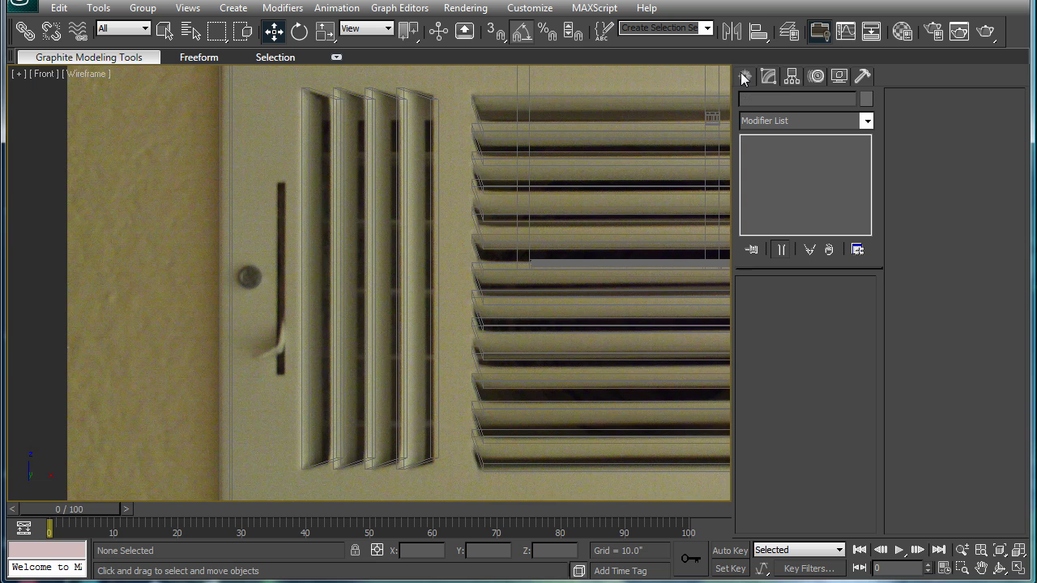
pyautogui.click(743, 77)
pyautogui.click(757, 183)
pyautogui.moveTo(331, 284); pyautogui.dragTo(441, 265, button='middle')
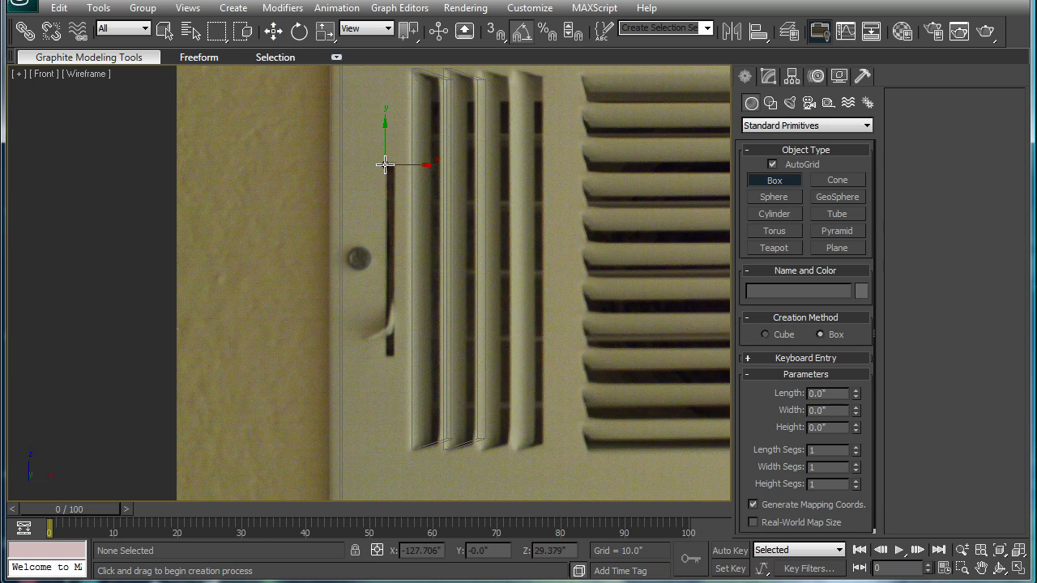
pyautogui.moveTo(385, 165); pyautogui.dragTo(393, 357)
pyautogui.hotkey('alt', 'w')
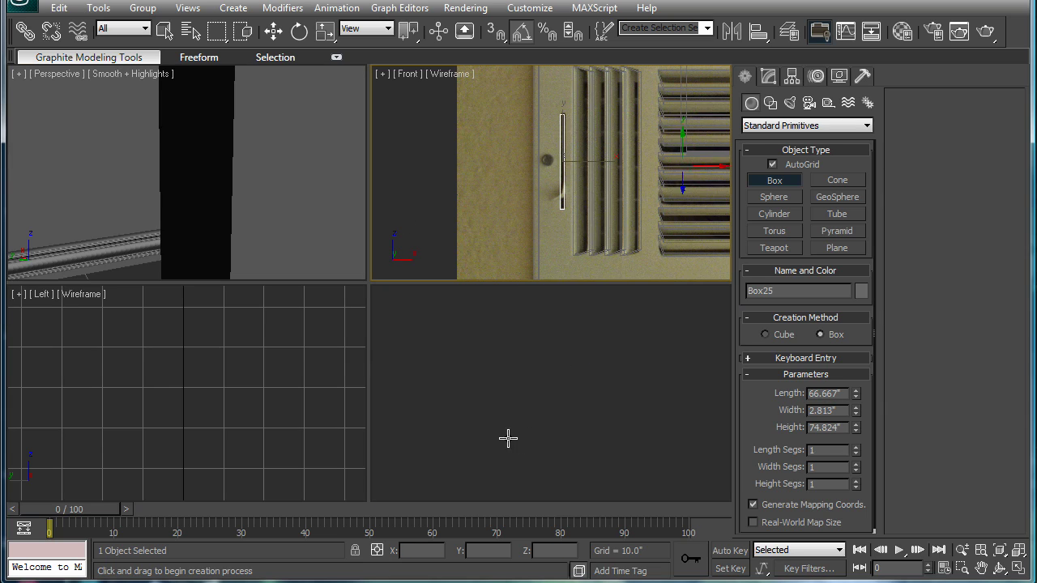
# - Move the slot box along Y so that it passes through the vent frame
pyautogui.scroll(-5, 551, 392)
pyautogui.scroll(5, 571, 391)
pyautogui.keyDown('alt'); pyautogui.moveTo(571, 391); pyautogui.dragTo(611, 403, button='middle'); pyautogui.keyUp('alt')
pyautogui.press('w')
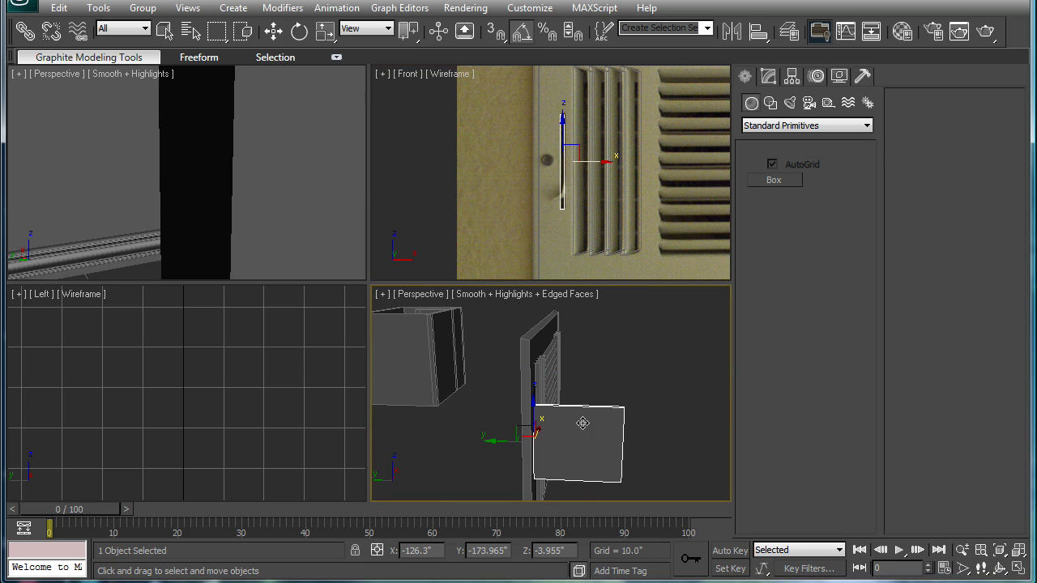
pyautogui.moveTo(498, 441); pyautogui.dragTo(474, 441)
pyautogui.click(585, 154)
pyautogui.scroll(3, 600, 118)
pyautogui.moveTo(651, 123); pyautogui.dragTo(618, 126, button='middle')
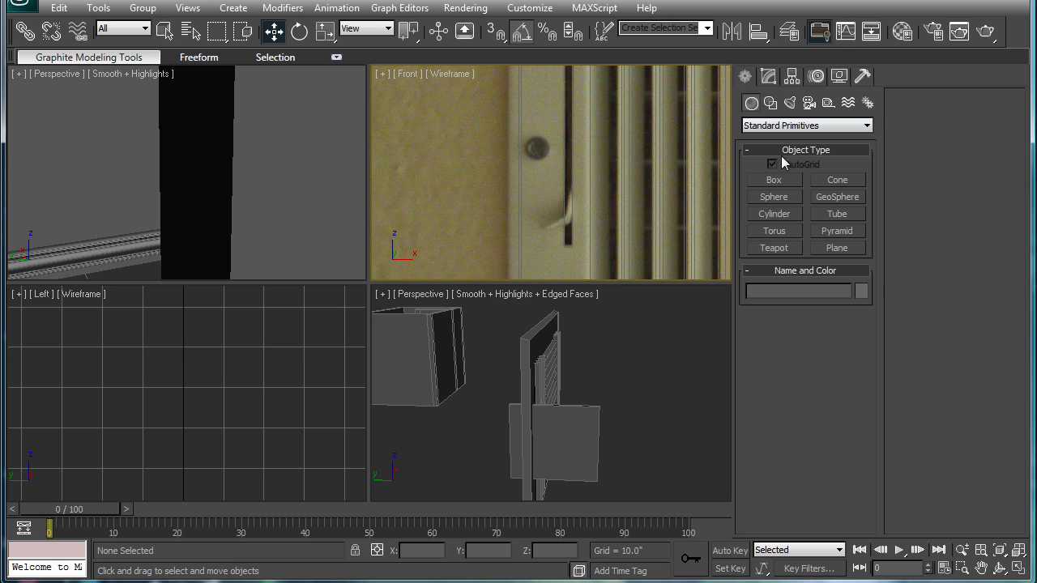
# - Try a ProBoolean subtraction on the vent frame, picking the four vertical slats of the right section
pyautogui.scroll(-5, 579, 132)
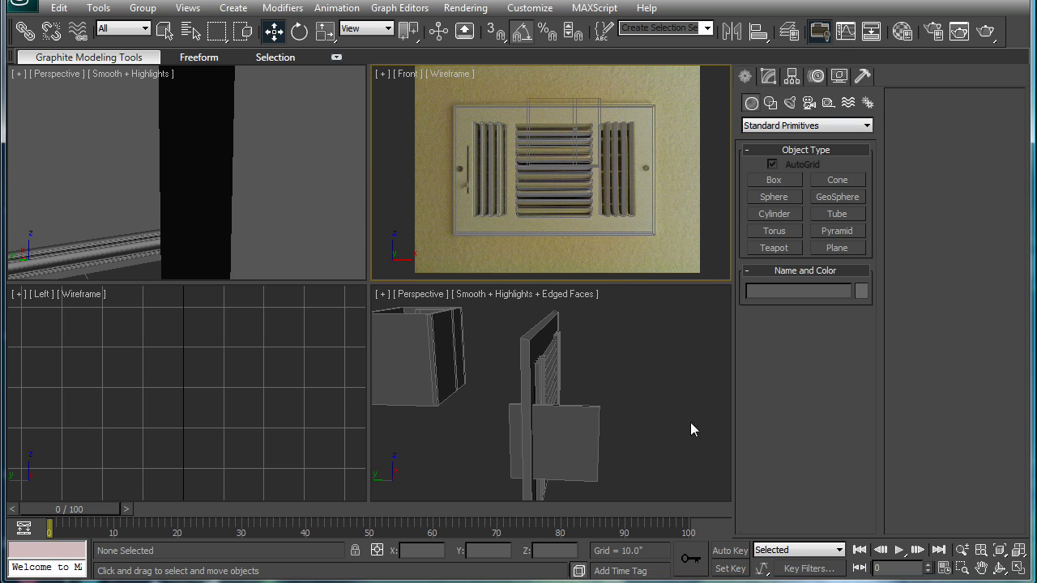
pyautogui.keyDown('alt'); pyautogui.moveTo(682, 429); pyautogui.dragTo(505, 411, button='middle'); pyautogui.keyUp('alt')
pyautogui.click(534, 337)
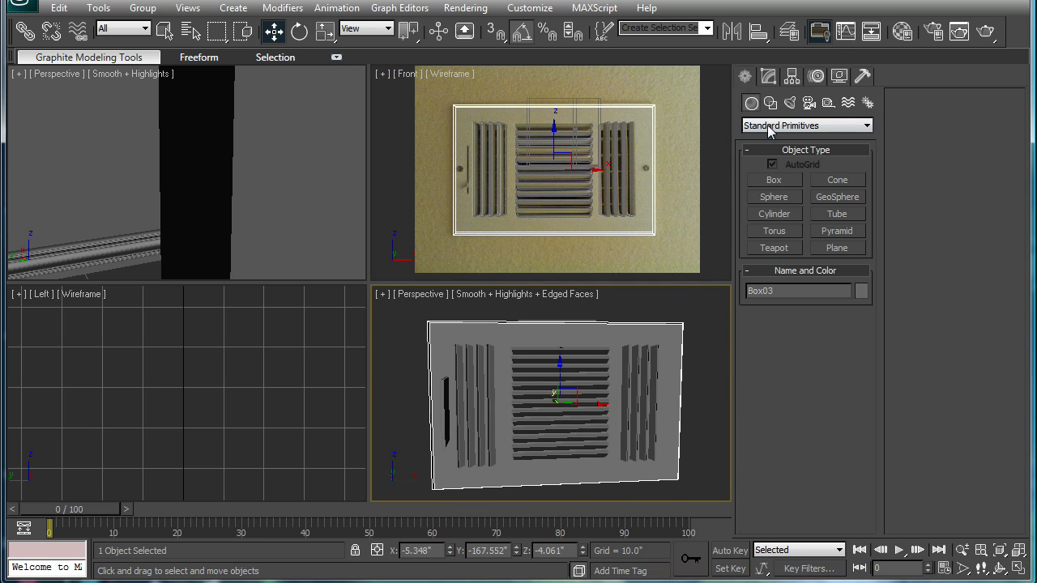
pyautogui.click(807, 125)
pyautogui.click(798, 162)
pyautogui.click(774, 265)
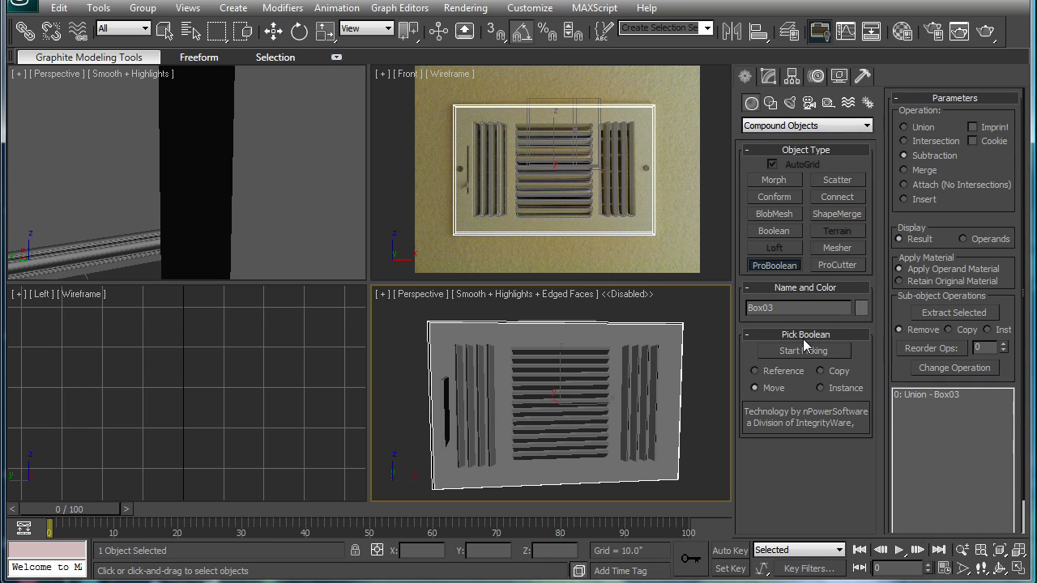
pyautogui.click(804, 351)
pyautogui.press('d')
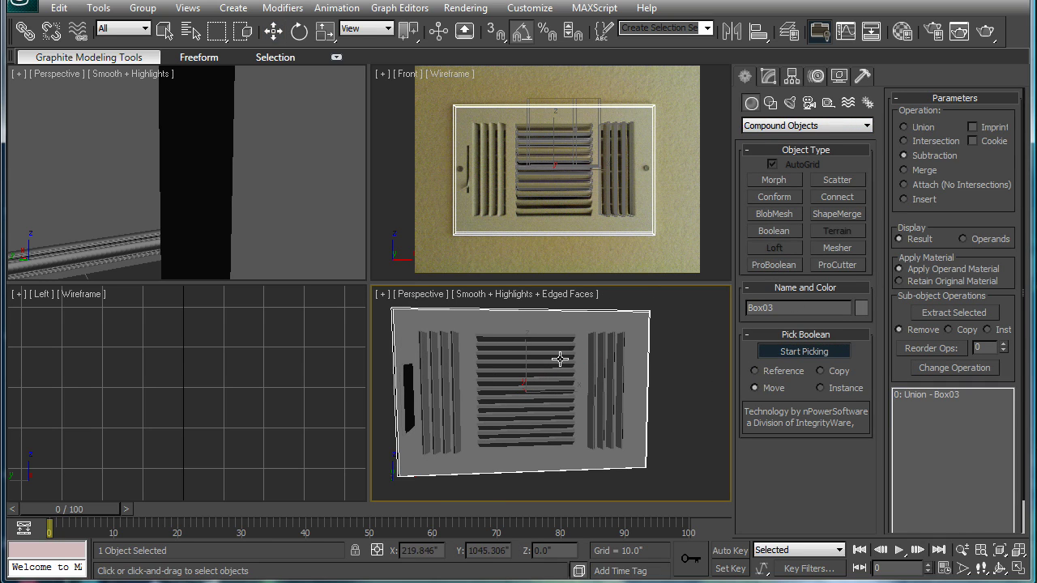
pyautogui.click(620, 367)
pyautogui.click(612, 369)
pyautogui.click(602, 369)
pyautogui.click(591, 369)
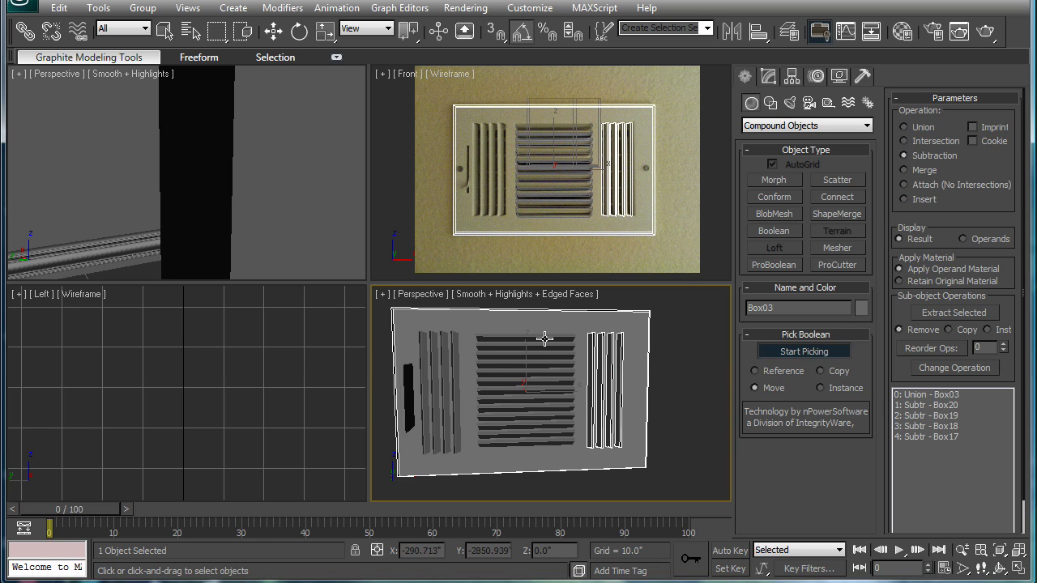
# - Subtract the horizontal middle slats from the vent frame with ProBoolean, working from top to bottom
pyautogui.click(542, 341)
pyautogui.click(543, 348)
pyautogui.click(542, 358)
pyautogui.click(541, 368)
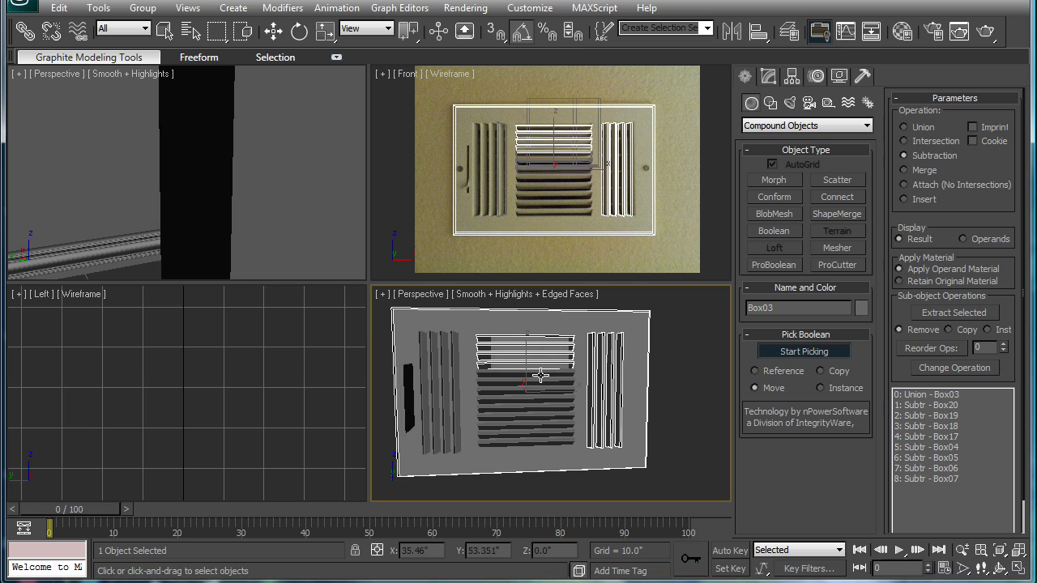
pyautogui.click(540, 376)
pyautogui.click(539, 386)
pyautogui.click(537, 396)
pyautogui.click(535, 405)
pyautogui.click(533, 417)
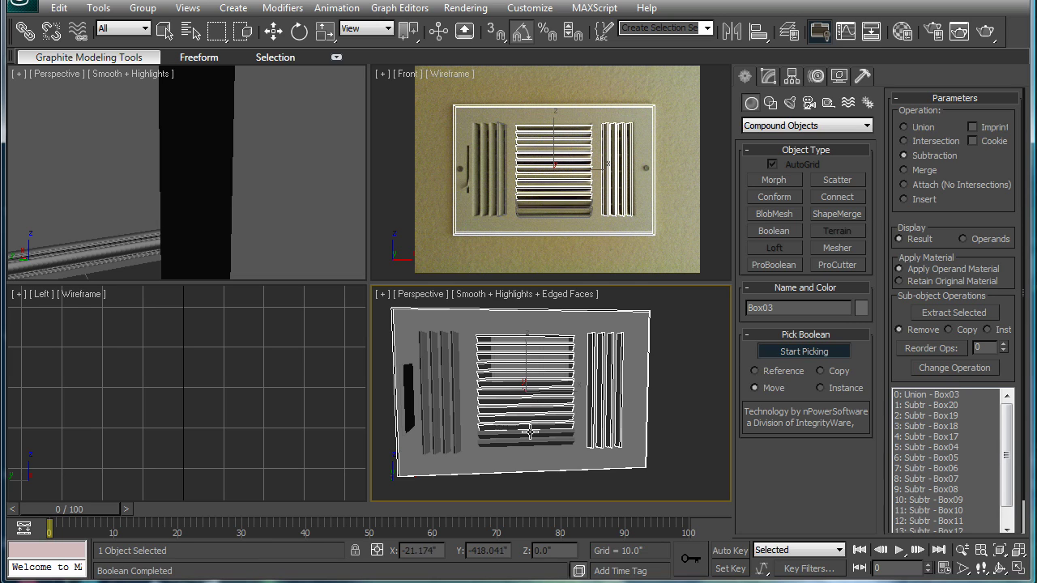
pyautogui.click(531, 435)
pyautogui.click(530, 443)
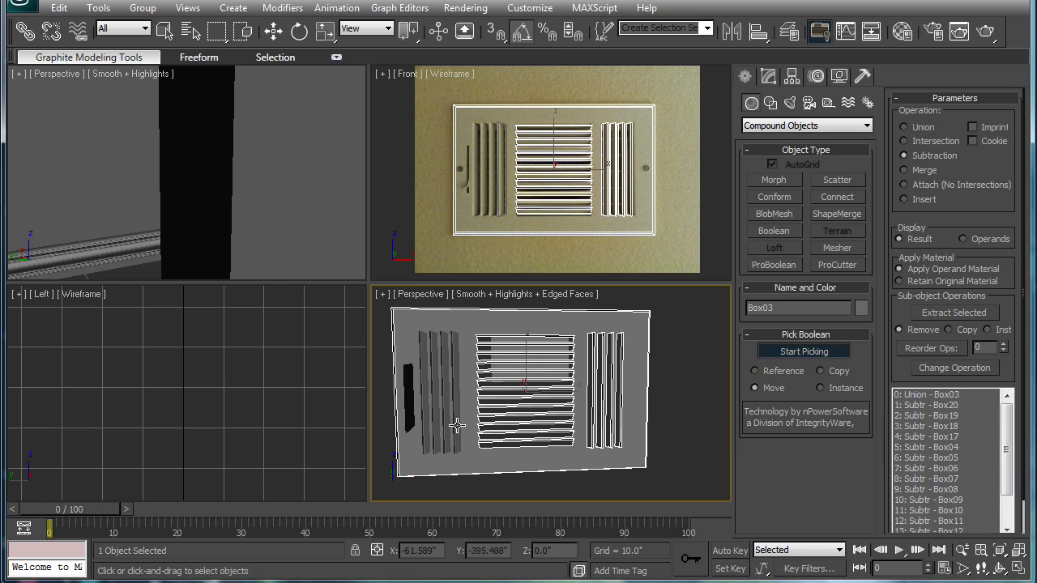
# - Subtract the four vertical slats of the left section and the lever slot box from the frame
pyautogui.click(456, 424)
pyautogui.click(445, 423)
pyautogui.click(436, 421)
pyautogui.click(427, 419)
pyautogui.click(412, 401)
pyautogui.click(798, 358)
# - Convert the cut frame to Editable Poly and examine the slat openings from the front and at an angle
pyautogui.moveTo(616, 348)
pyautogui.mouseDown(button='middle')
pyautogui.moveTo(596, 362)
pyautogui.moveTo(613, 376)
pyautogui.moveTo(601, 384)
pyautogui.mouseUp(button='middle')
pyautogui.hotkey('alt', 'e')
pyautogui.press('w')
pyautogui.hotkey('alt', 'w')
pyautogui.scroll(6, 479, 294)
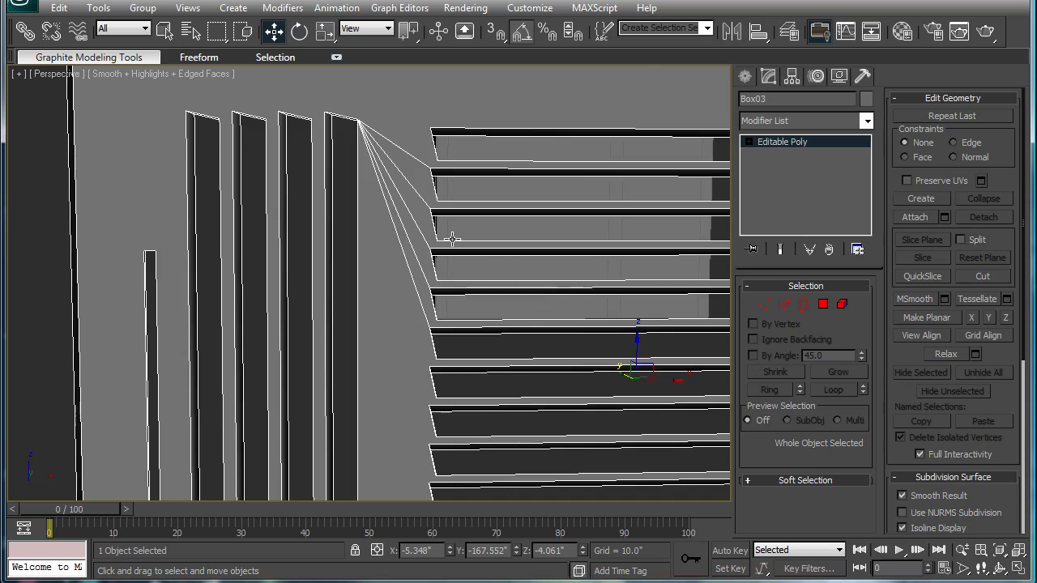
pyautogui.moveTo(452, 239); pyautogui.dragTo(539, 352, button='middle')
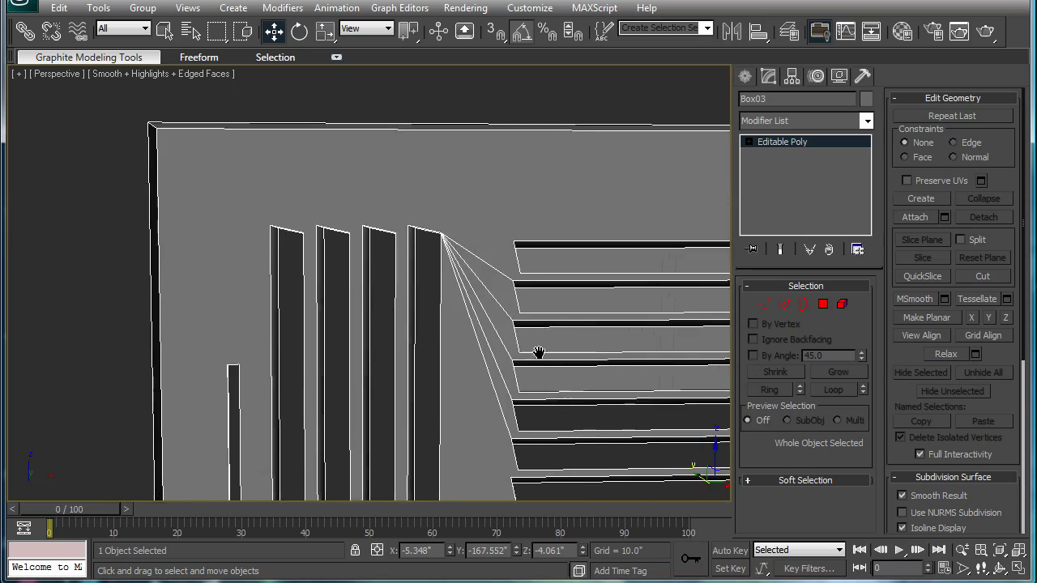
pyautogui.scroll(-5, 541, 351)
pyautogui.moveTo(594, 329)
pyautogui.keyDown('alt'); pyautogui.mouseDown(button='middle')
pyautogui.moveTo(523, 340)
pyautogui.moveTo(522, 296)
pyautogui.moveTo(641, 250)
pyautogui.moveTo(697, 301)
pyautogui.moveTo(610, 341)
pyautogui.mouseUp(button='middle'); pyautogui.keyUp('alt')
pyautogui.scroll(-5, 610, 341)
pyautogui.keyDown('alt'); pyautogui.moveTo(562, 317); pyautogui.dragTo(527, 320, button='middle'); pyautogui.keyUp('alt')
pyautogui.scroll(4, 503, 267)
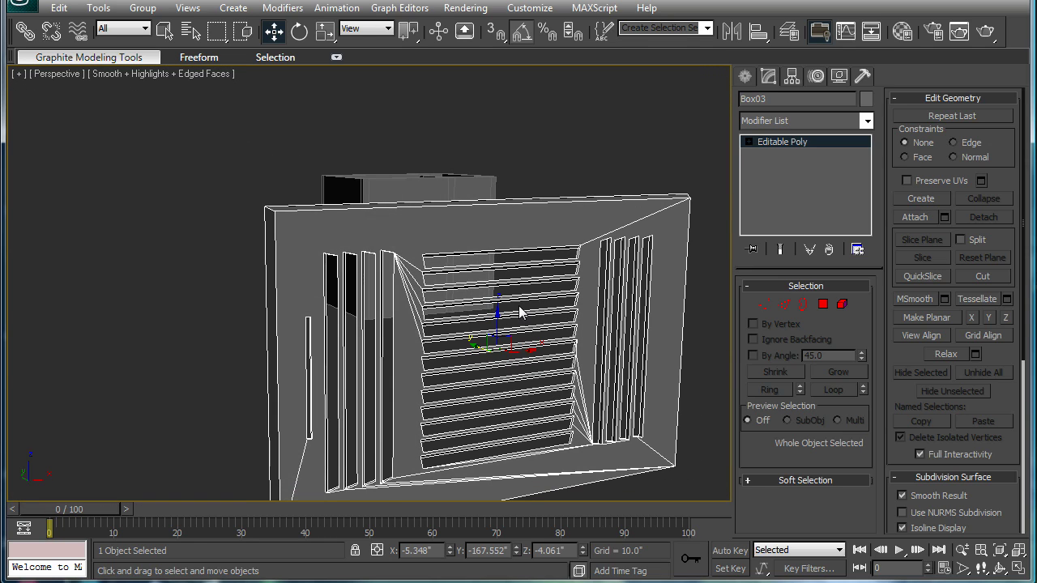
# - Undo the conversion and subtractions, and extract the operands Box18, Box19 and Box20 from the frame's ProBoolean
pyautogui.hotkey('ctrl', 'z')
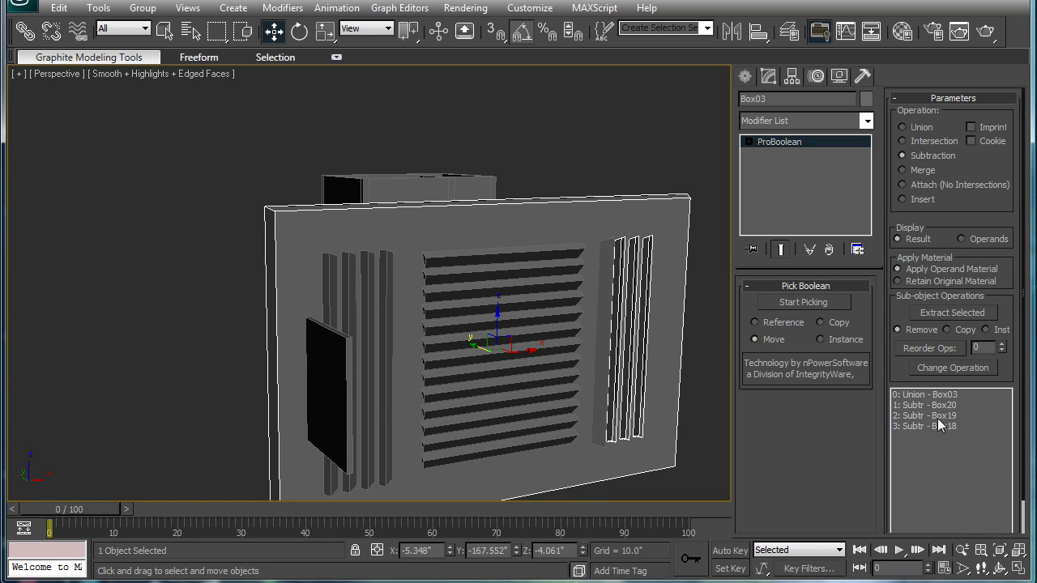
pyautogui.moveTo(996, 260); pyautogui.dragTo(995, 225)
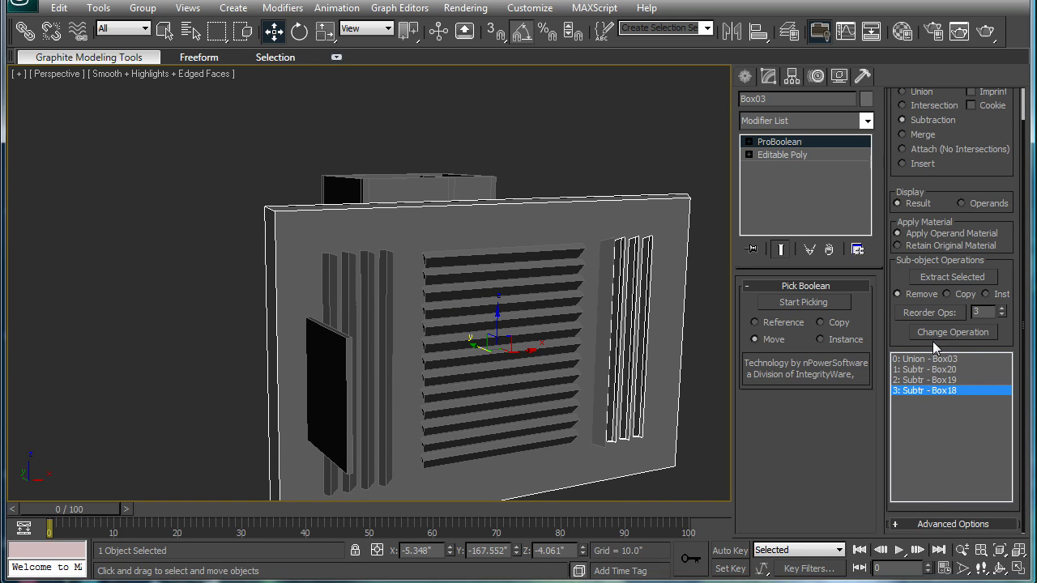
pyautogui.click(937, 278)
pyautogui.click(921, 376)
pyautogui.click(931, 282)
pyautogui.click(923, 369)
pyautogui.click(933, 278)
pyautogui.scroll(-4, 635, 293)
pyautogui.keyDown('alt'); pyautogui.moveTo(624, 289); pyautogui.dragTo(599, 291, button='middle'); pyautogui.keyUp('alt')
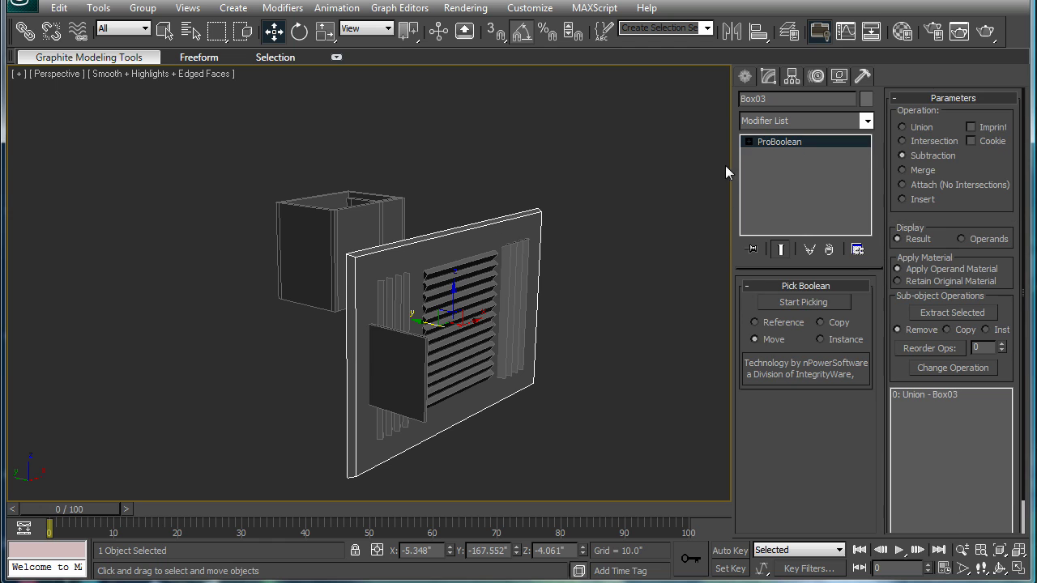
# - Convert the frame to Editable Poly and move its recessed back polygon along Y to about -171.6"
pyautogui.hotkey('ctrl', 'shift', 'e')
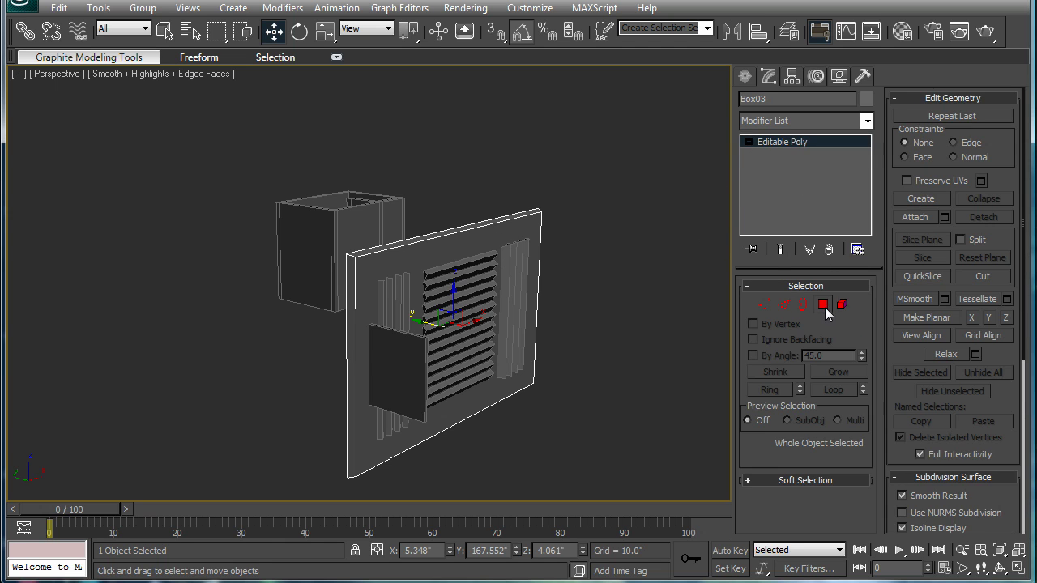
pyautogui.click(824, 307)
pyautogui.keyDown('alt'); pyautogui.moveTo(558, 269); pyautogui.dragTo(531, 253, button='middle'); pyautogui.keyUp('alt')
pyautogui.click(389, 258)
pyautogui.scroll(4, 412, 260)
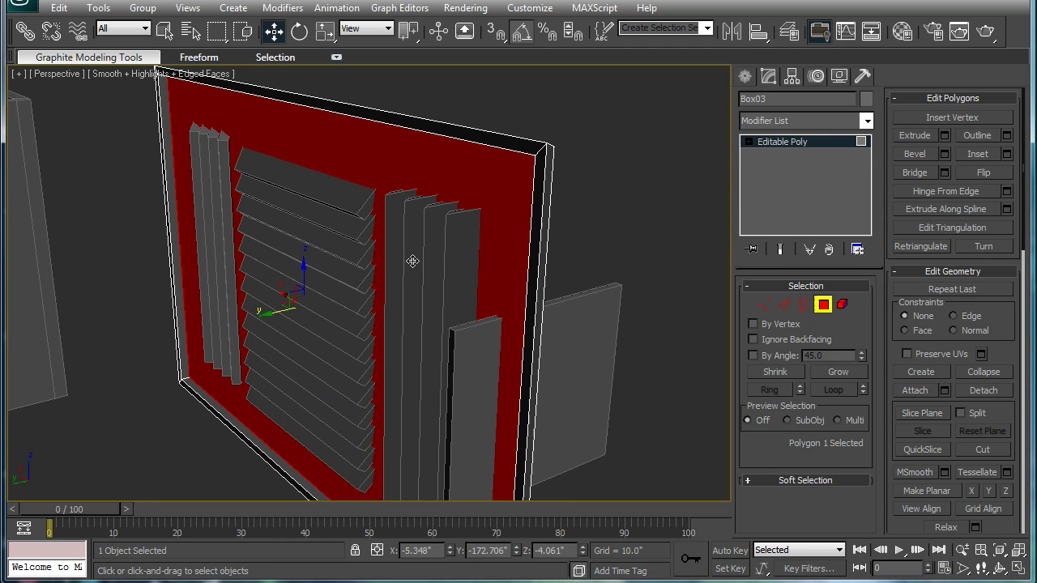
pyautogui.moveTo(276, 312); pyautogui.dragTo(271, 312)
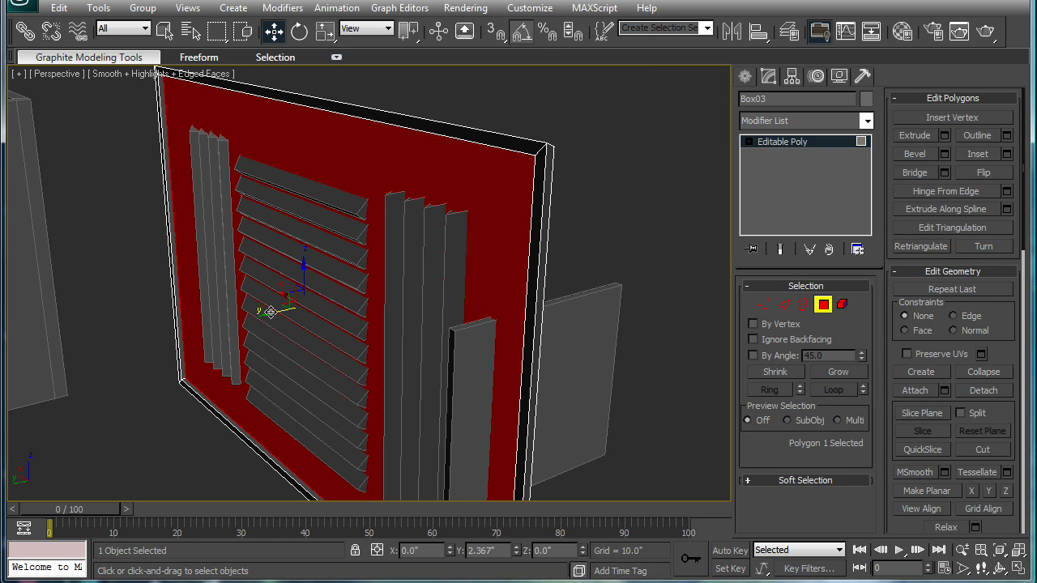
pyautogui.scroll(5, 389, 275)
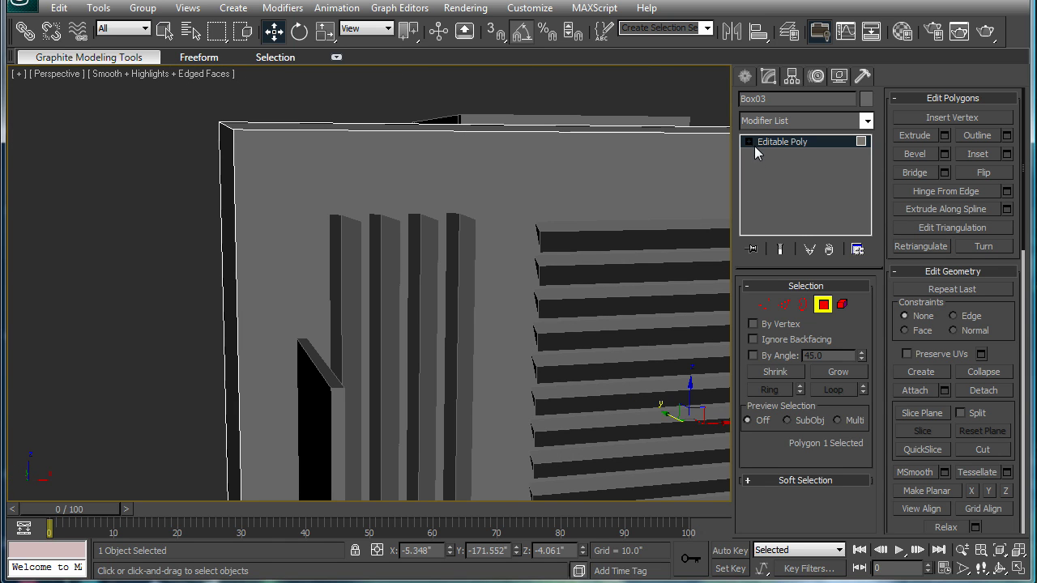
pyautogui.click(754, 145)
pyautogui.click(690, 102)
# - Select all thirteen horizontal slats in the vent's middle section
pyautogui.scroll(-4, 599, 182)
pyautogui.keyDown('alt'); pyautogui.moveTo(540, 256); pyautogui.dragTo(482, 265, button='middle'); pyautogui.keyUp('alt')
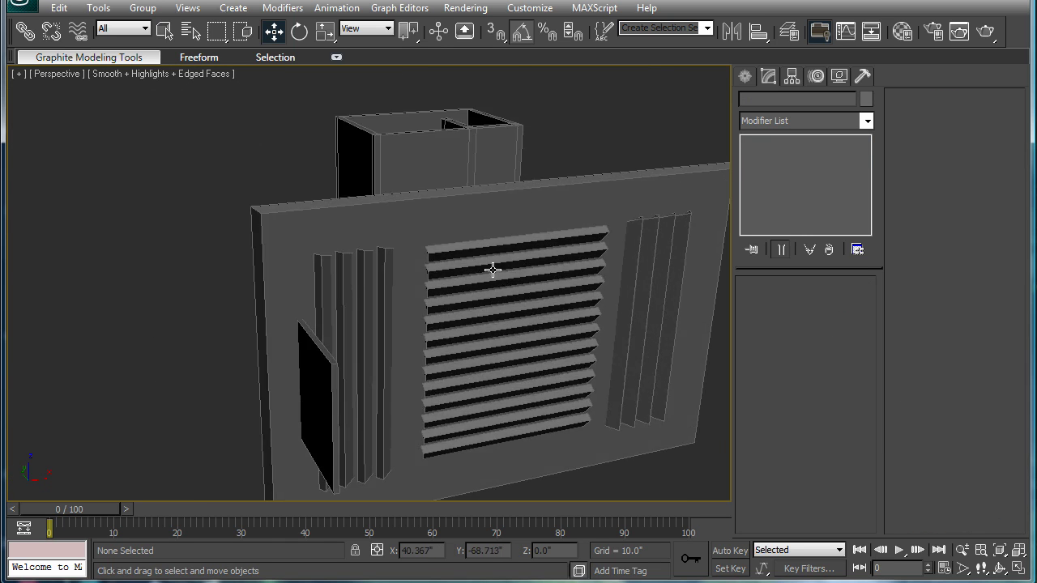
pyautogui.click(469, 250)
pyautogui.keyDown('ctrl'); pyautogui.click(472, 264); pyautogui.keyUp('ctrl')
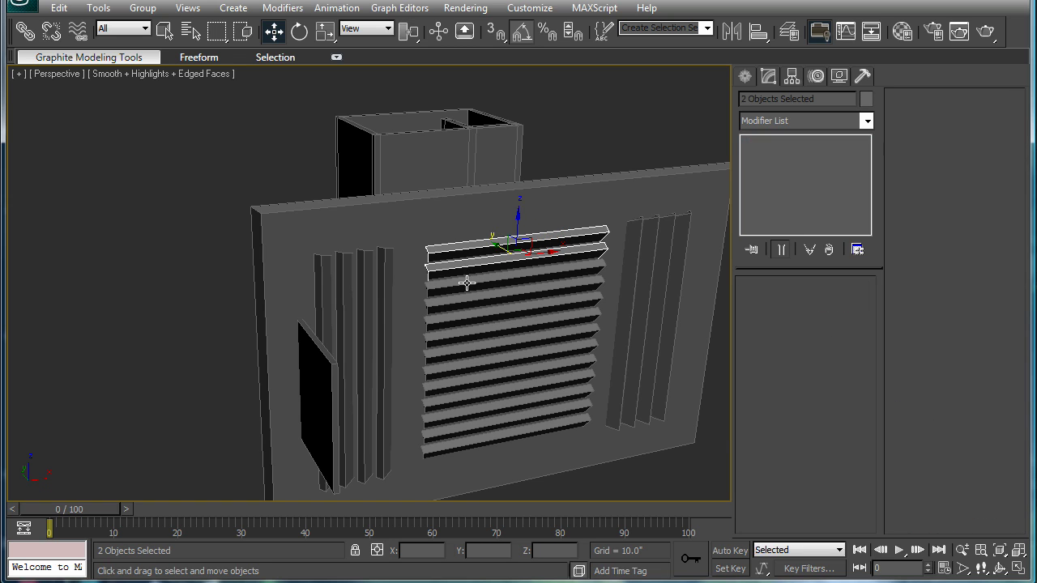
pyautogui.keyDown('ctrl'); pyautogui.click(467, 283); pyautogui.keyUp('ctrl')
pyautogui.keyDown('ctrl'); pyautogui.click(463, 298); pyautogui.keyUp('ctrl')
pyautogui.keyDown('ctrl'); pyautogui.click(463, 318); pyautogui.keyUp('ctrl')
pyautogui.keyDown('ctrl'); pyautogui.click(462, 338); pyautogui.keyUp('ctrl')
pyautogui.keyDown('ctrl'); pyautogui.click(459, 356); pyautogui.keyUp('ctrl')
pyautogui.keyDown('ctrl'); pyautogui.click(459, 361); pyautogui.keyUp('ctrl')
pyautogui.keyDown('ctrl'); pyautogui.click(454, 377); pyautogui.keyUp('ctrl')
pyautogui.keyDown('ctrl'); pyautogui.click(451, 394); pyautogui.keyUp('ctrl')
pyautogui.keyDown('ctrl'); pyautogui.click(450, 410); pyautogui.keyUp('ctrl')
pyautogui.keyDown('ctrl'); pyautogui.click(448, 427); pyautogui.keyUp('ctrl')
pyautogui.keyDown('ctrl'); pyautogui.click(446, 445); pyautogui.keyUp('ctrl')
# - Set the reference coordinate system to Local and scale the middle slats non-uniformly to make them thinner
pyautogui.click(324, 30)
pyautogui.click(366, 29)
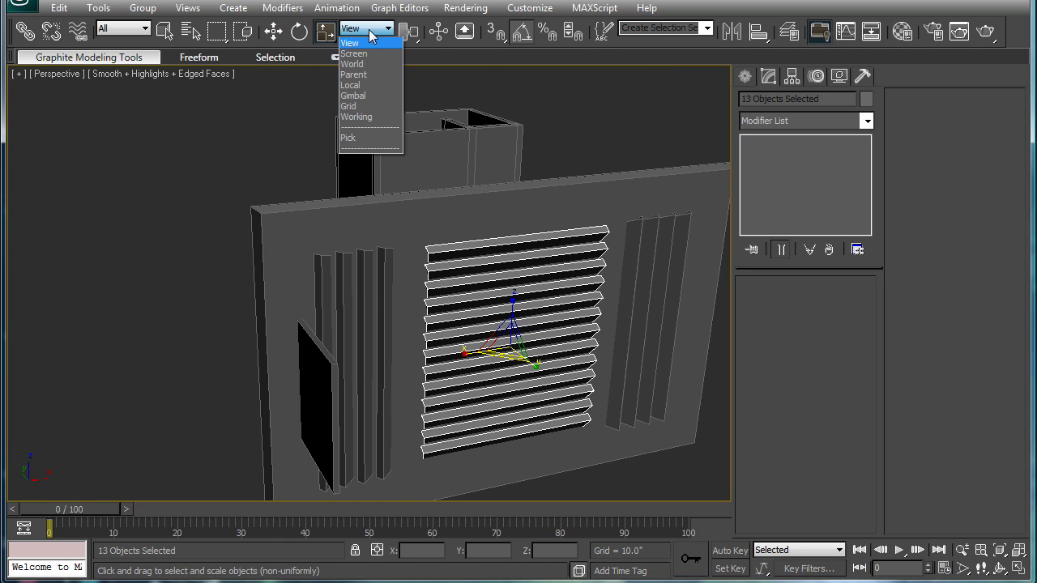
pyautogui.click(361, 81)
pyautogui.moveTo(532, 306); pyautogui.dragTo(528, 258)
pyautogui.click(581, 112)
pyautogui.moveTo(557, 189); pyautogui.dragTo(552, 189, button='middle')
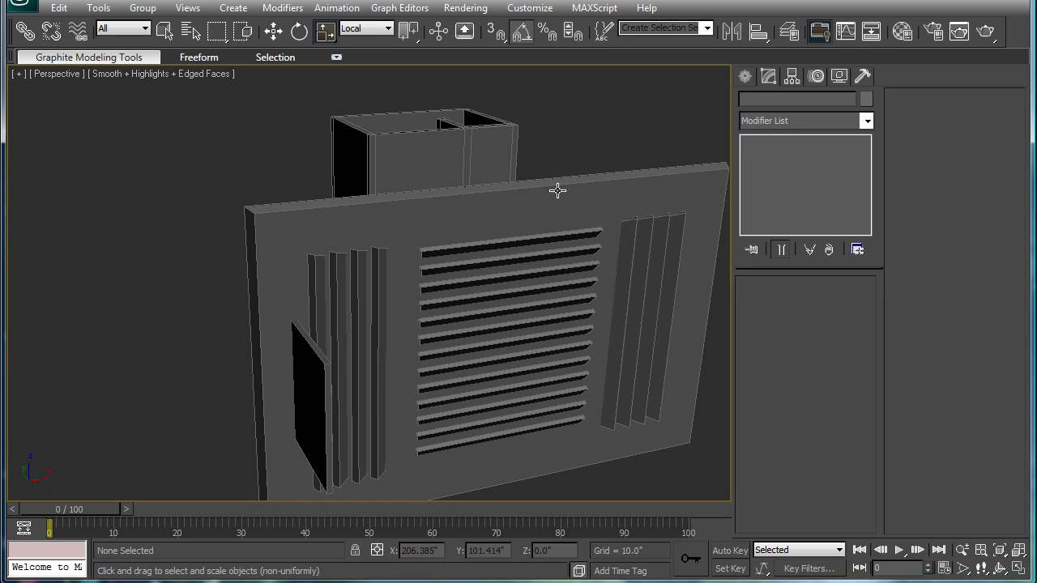
# - Select the eight vertical slats in the vent's two side sections
pyautogui.keyDown('alt'); pyautogui.moveTo(554, 225); pyautogui.dragTo(430, 284, button='middle'); pyautogui.keyUp('alt')
pyautogui.click(431, 285)
pyautogui.keyDown('ctrl'); pyautogui.click(451, 286); pyautogui.keyUp('ctrl')
pyautogui.keyDown('ctrl'); pyautogui.click(484, 289); pyautogui.keyUp('ctrl')
pyautogui.keyDown('ctrl'); pyautogui.click(511, 292); pyautogui.keyUp('ctrl')
pyautogui.keyDown('ctrl'); pyautogui.click(146, 304); pyautogui.keyUp('ctrl')
pyautogui.keyDown('ctrl'); pyautogui.click(128, 294); pyautogui.keyUp('ctrl')
pyautogui.keyDown('ctrl'); pyautogui.click(111, 291); pyautogui.keyUp('ctrl')
pyautogui.keyDown('ctrl'); pyautogui.click(81, 283); pyautogui.keyUp('ctrl')
# - Keep only the right section's four vertical slats selected and scale them to about 51% along their local Z axis
pyautogui.keyDown('alt'); pyautogui.moveTo(81, 284); pyautogui.dragTo(421, 366, button='middle'); pyautogui.keyUp('alt')
pyautogui.moveTo(431, 344); pyautogui.dragTo(454, 352)
pyautogui.keyDown('alt'); pyautogui.moveTo(389, 364); pyautogui.dragTo(208, 253, button='middle'); pyautogui.keyUp('alt')
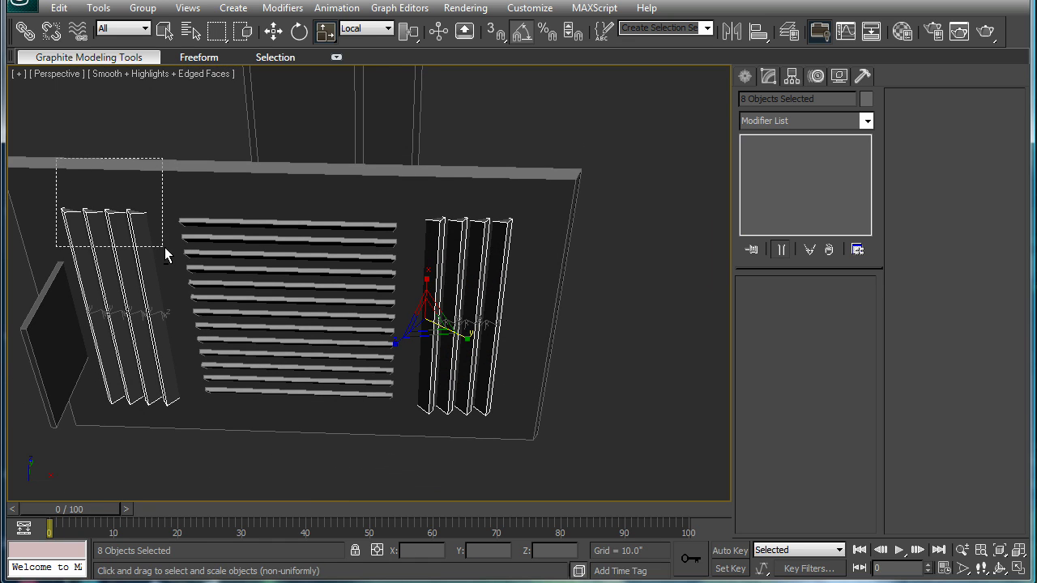
pyautogui.keyDown('alt'); pyautogui.moveTo(166, 256); pyautogui.dragTo(165, 256); pyautogui.keyUp('alt')
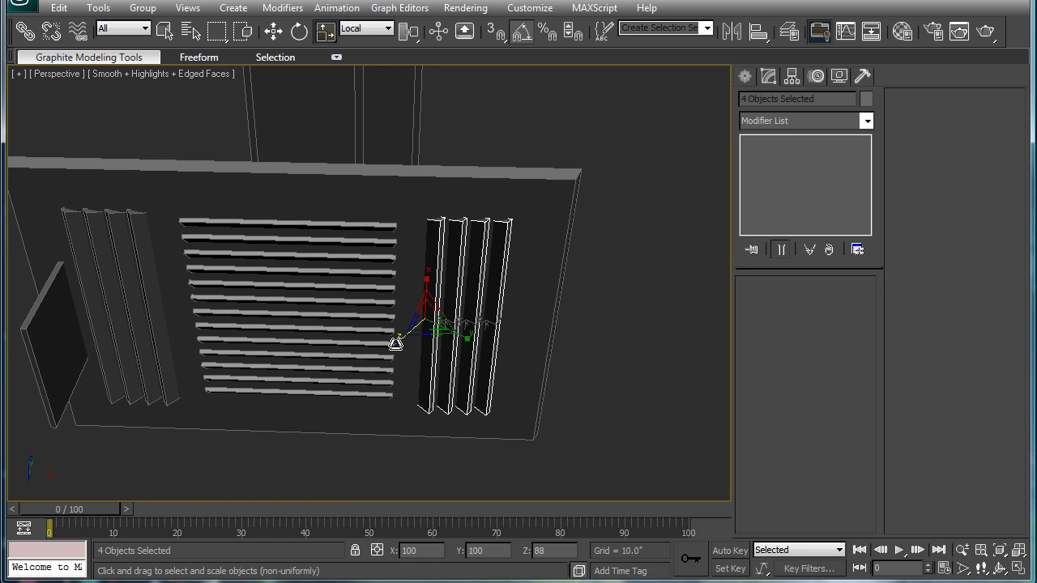
pyautogui.moveTo(396, 342); pyautogui.dragTo(421, 319)
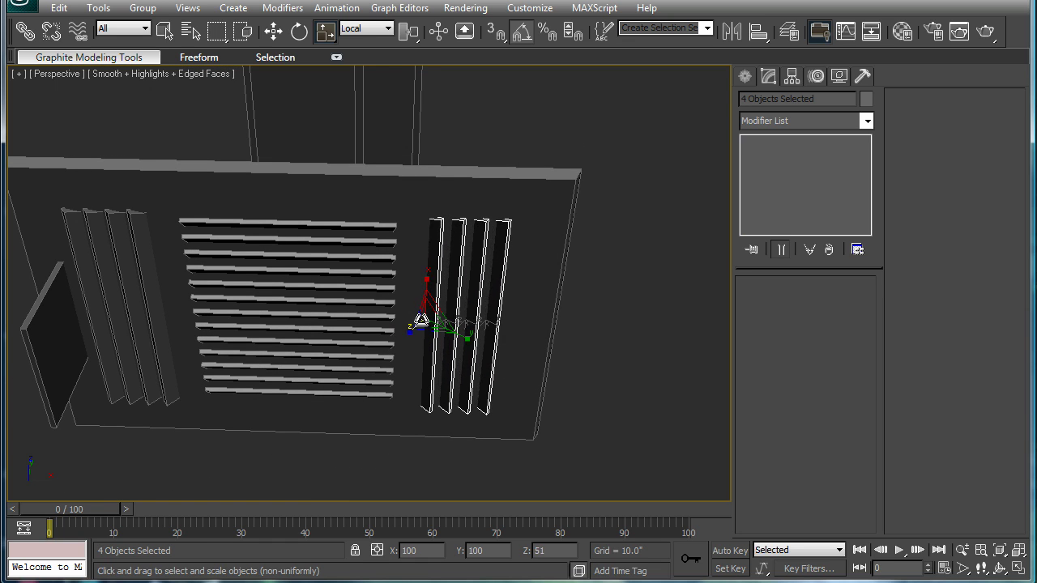
# - Select the left section's four vertical slats and scale them to about 57% along their local Z axis
pyautogui.click(146, 255)
pyautogui.keyDown('ctrl'); pyautogui.click(116, 250); pyautogui.keyUp('ctrl')
pyautogui.keyDown('ctrl'); pyautogui.click(97, 248); pyautogui.keyUp('ctrl')
pyautogui.keyDown('ctrl'); pyautogui.click(87, 253); pyautogui.keyUp('ctrl')
pyautogui.keyDown('alt'); pyautogui.moveTo(88, 253); pyautogui.dragTo(219, 290, button='middle'); pyautogui.keyUp('alt')
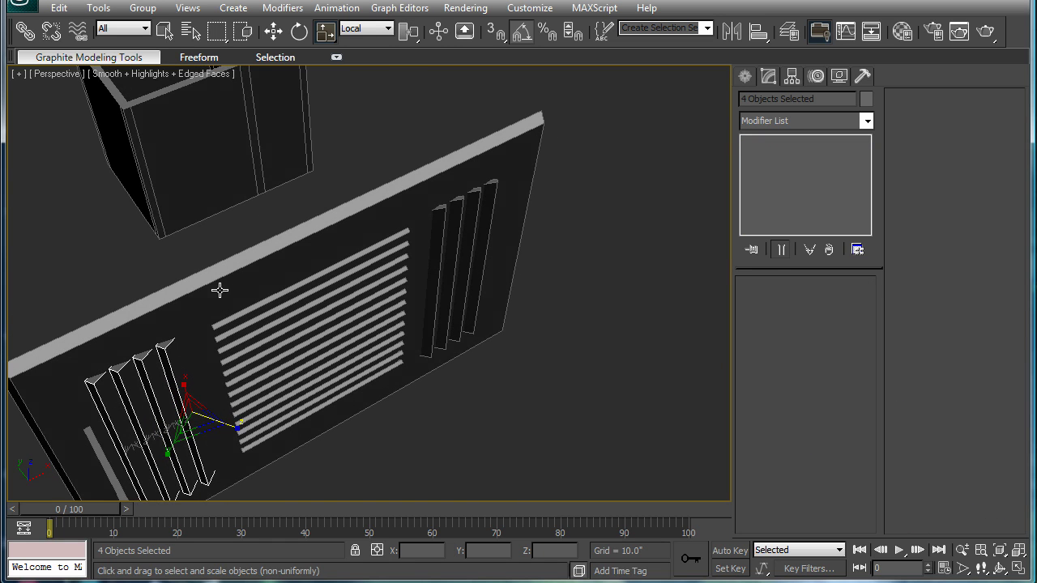
pyautogui.moveTo(234, 429); pyautogui.dragTo(213, 420)
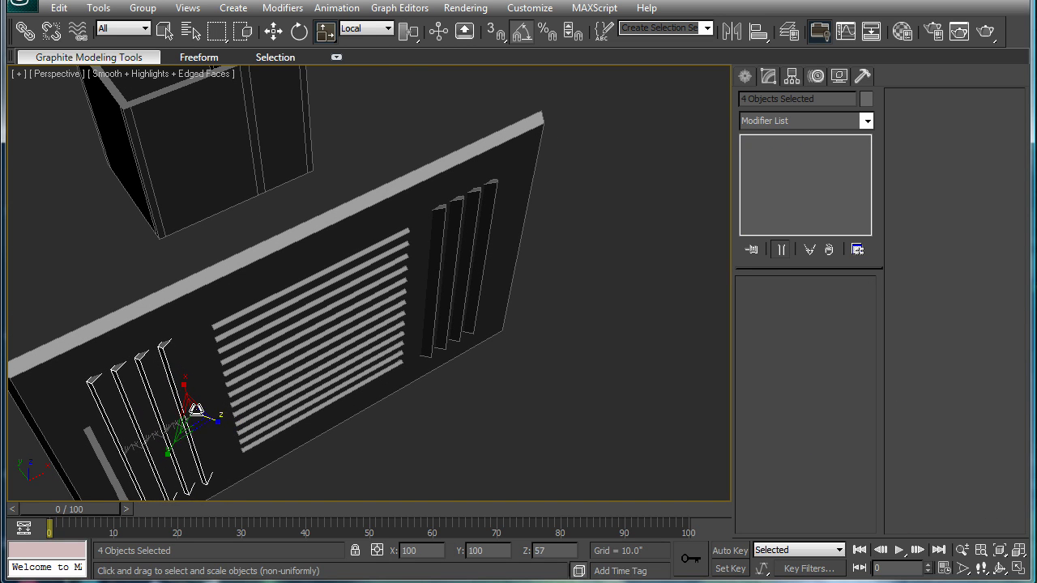
pyautogui.click(366, 461)
# - Start a ProBoolean subtraction on the frame and subtract the right section's four vertical slats
pyautogui.keyDown('alt'); pyautogui.moveTo(271, 377); pyautogui.dragTo(333, 181, button='middle'); pyautogui.keyUp('alt')
pyautogui.click(388, 175)
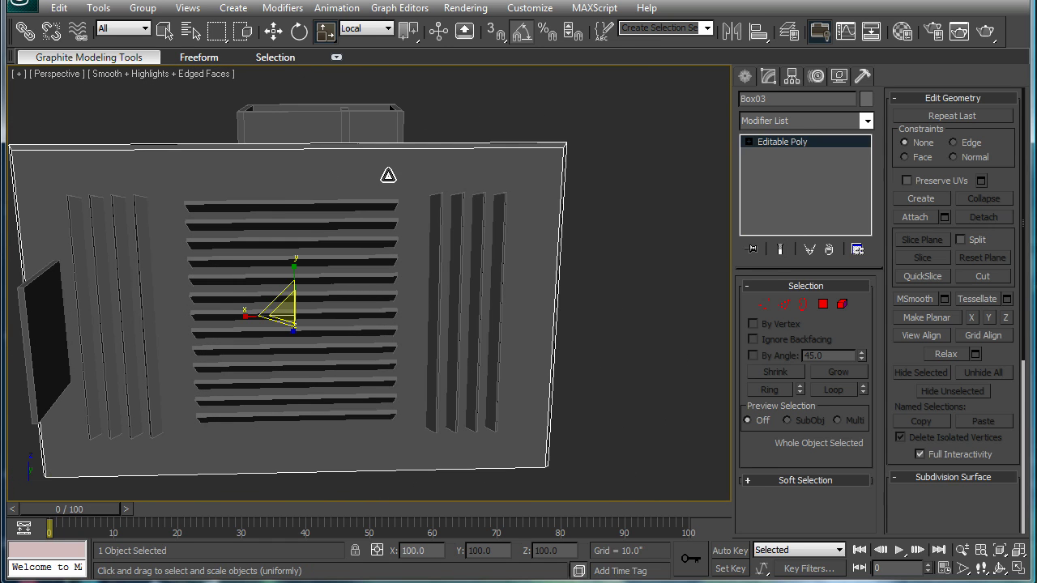
pyautogui.click(742, 76)
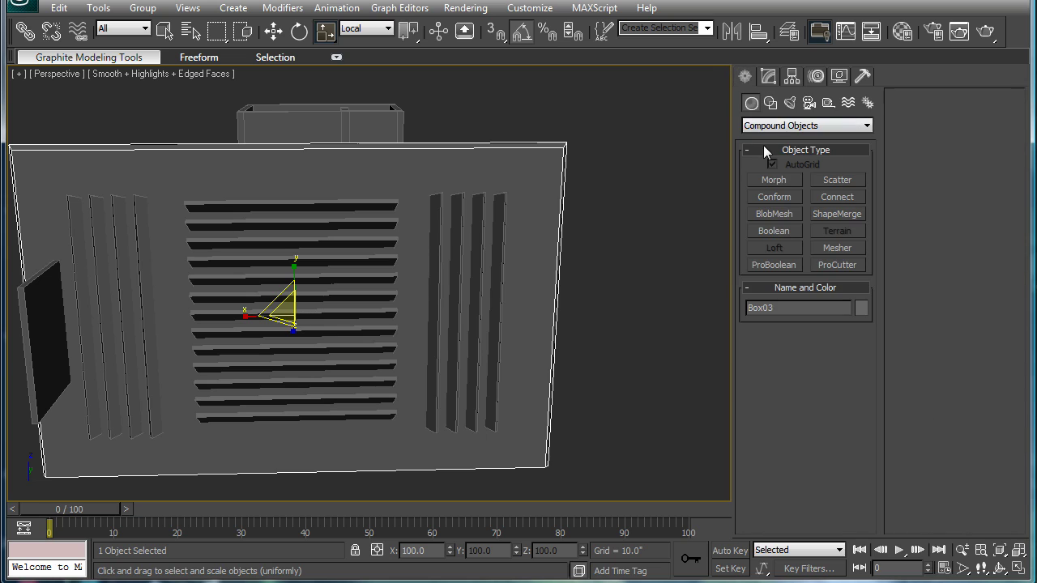
pyautogui.click(771, 266)
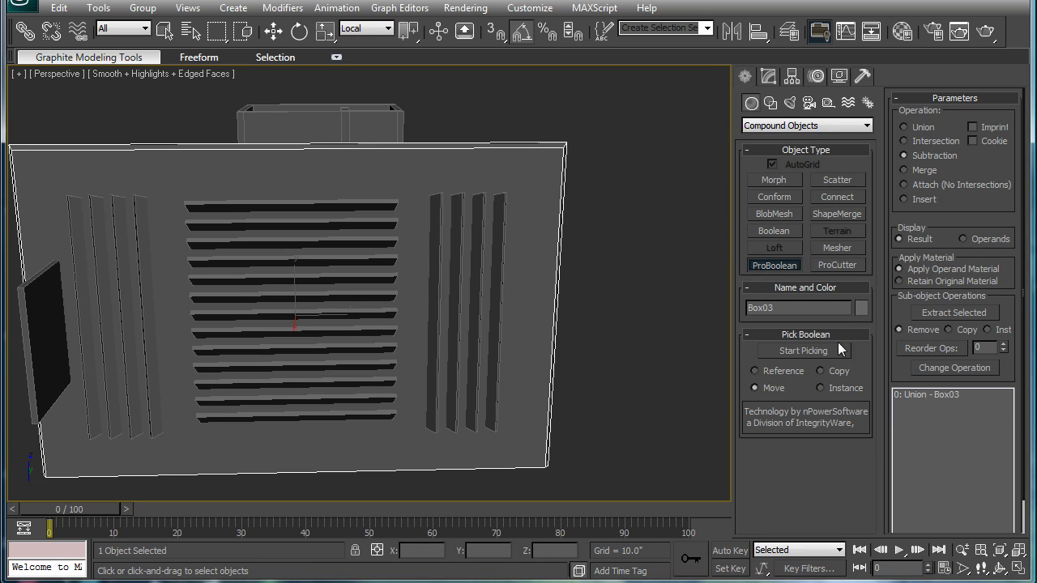
pyautogui.click(488, 237)
pyautogui.click(473, 235)
pyautogui.click(452, 235)
pyautogui.click(433, 235)
# - Subtract all thirteen horizontal slats of the middle section from the frame
pyautogui.keyDown('alt'); pyautogui.moveTo(447, 237); pyautogui.dragTo(456, 212, button='middle'); pyautogui.keyUp('alt')
pyautogui.click(359, 200)
pyautogui.click(351, 220)
pyautogui.click(342, 239)
pyautogui.click(336, 257)
pyautogui.click(330, 276)
pyautogui.click(327, 294)
pyautogui.click(327, 313)
pyautogui.click(327, 331)
pyautogui.click(321, 349)
pyautogui.click(309, 368)
pyautogui.click(303, 384)
pyautogui.click(303, 400)
pyautogui.click(299, 419)
# - Subtract the left section's four vertical slats and the small box beside them from the frame
pyautogui.click(151, 318)
pyautogui.click(126, 304)
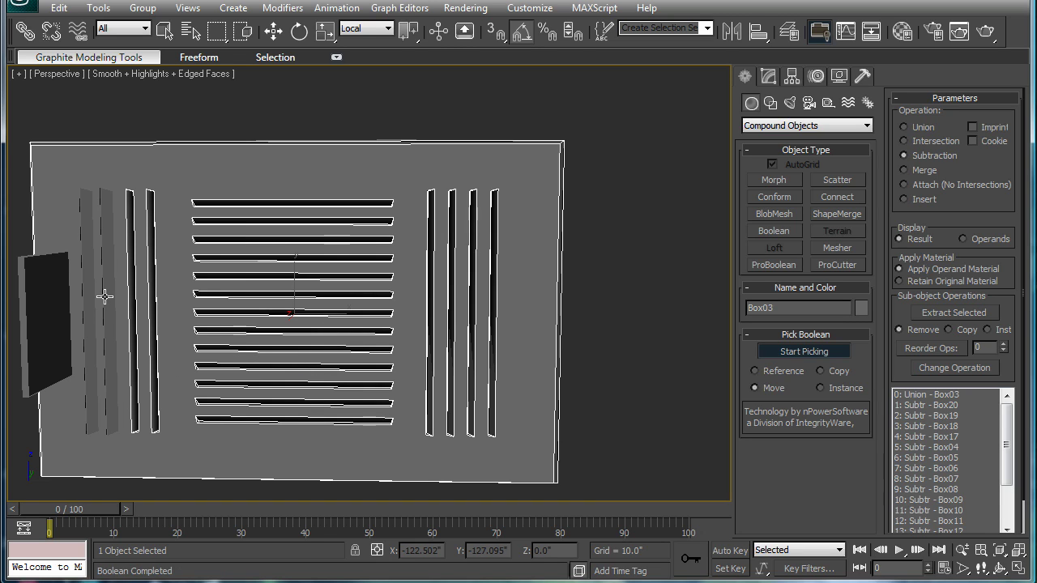
pyautogui.click(106, 298)
pyautogui.click(87, 289)
pyautogui.click(57, 290)
# - Convert the frame to Editable Poly and cut edges joining the upper corners of the four left vertical openings
pyautogui.moveTo(271, 285); pyautogui.dragTo(371, 328, button='middle')
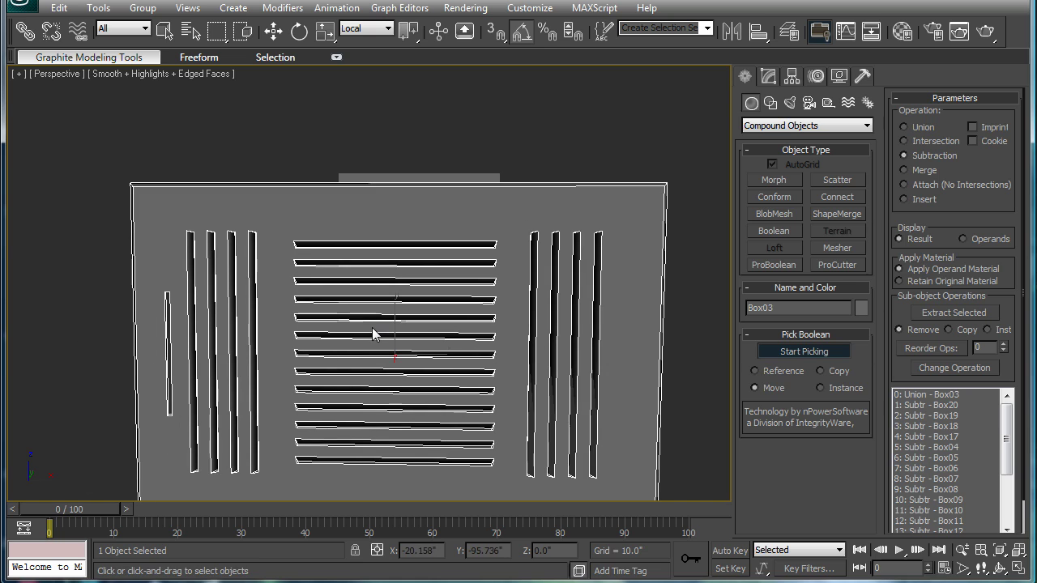
pyautogui.press('r')
pyautogui.moveTo(496, 243); pyautogui.dragTo(565, 212, button='middle')
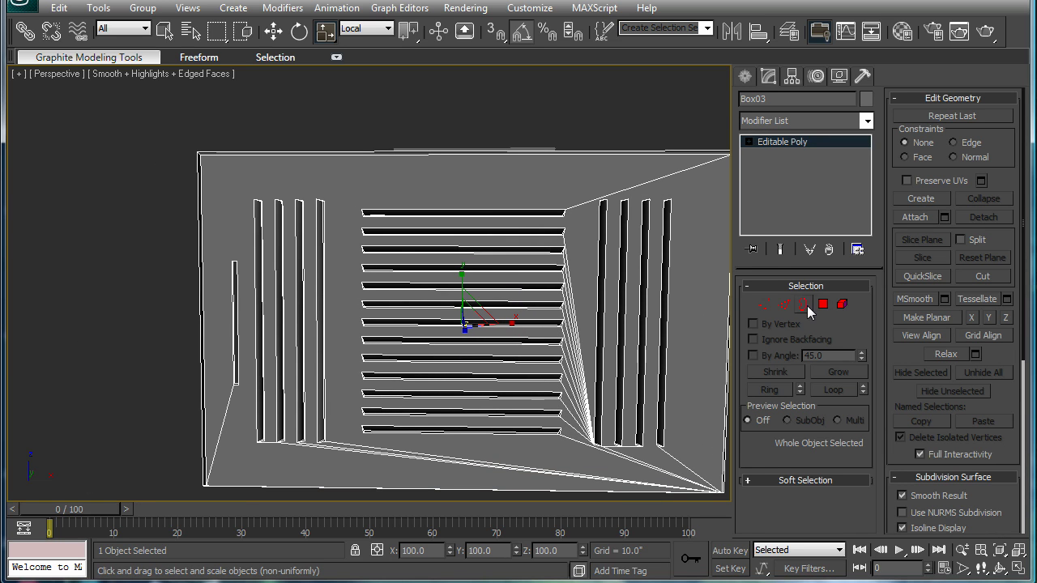
pyautogui.click(981, 278)
pyautogui.scroll(8, 516, 282)
pyautogui.moveTo(315, 266); pyautogui.dragTo(204, 184, button='middle')
pyautogui.click(98, 214)
pyautogui.click(211, 215)
pyautogui.click(326, 214)
pyautogui.click(441, 216)
pyautogui.scroll(-4, 490, 245)
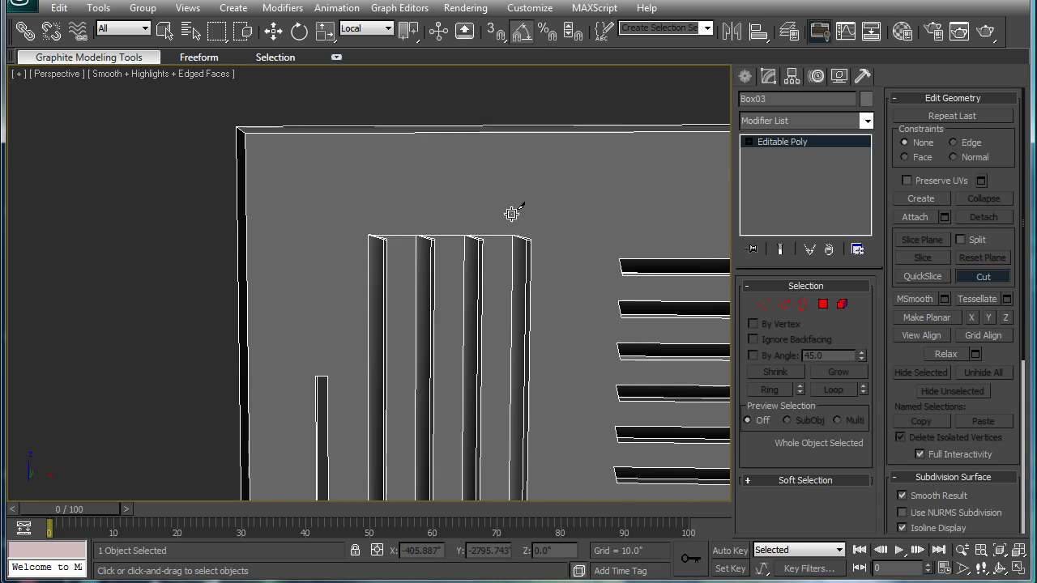
# - Cut edges joining the lower corners of the left vertical openings
pyautogui.moveTo(490, 357); pyautogui.dragTo(424, 141, button='middle')
pyautogui.scroll(4, 412, 246)
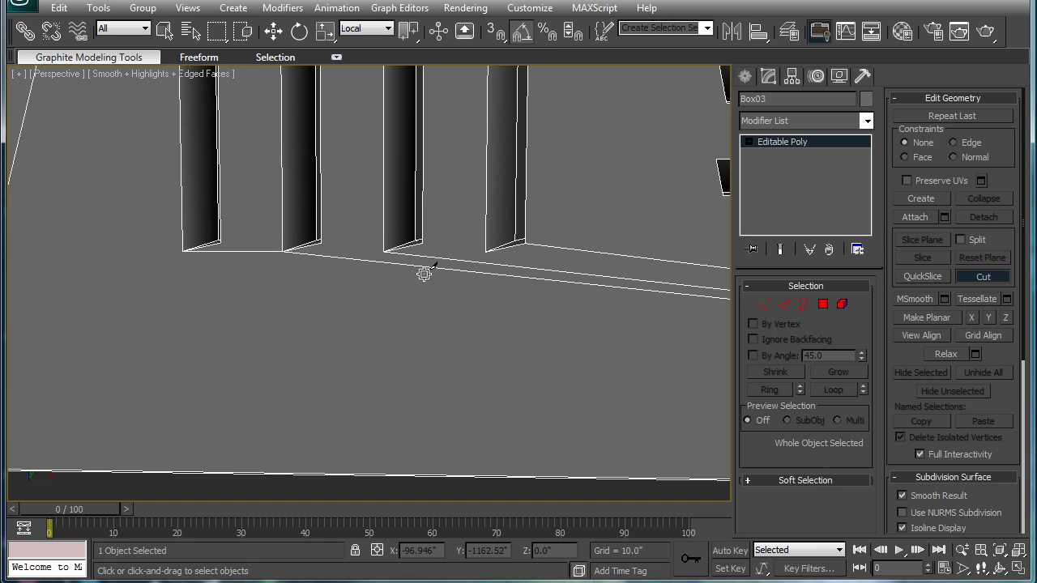
pyautogui.click(382, 252)
pyautogui.click(484, 253)
pyautogui.rightClick(476, 242)
# - Cut edges from the small slot's lower corners to the nearest vertical opening and to the frame's left outer edge
pyautogui.scroll(-5, 445, 232)
pyautogui.moveTo(423, 227); pyautogui.dragTo(419, 439, button='middle')
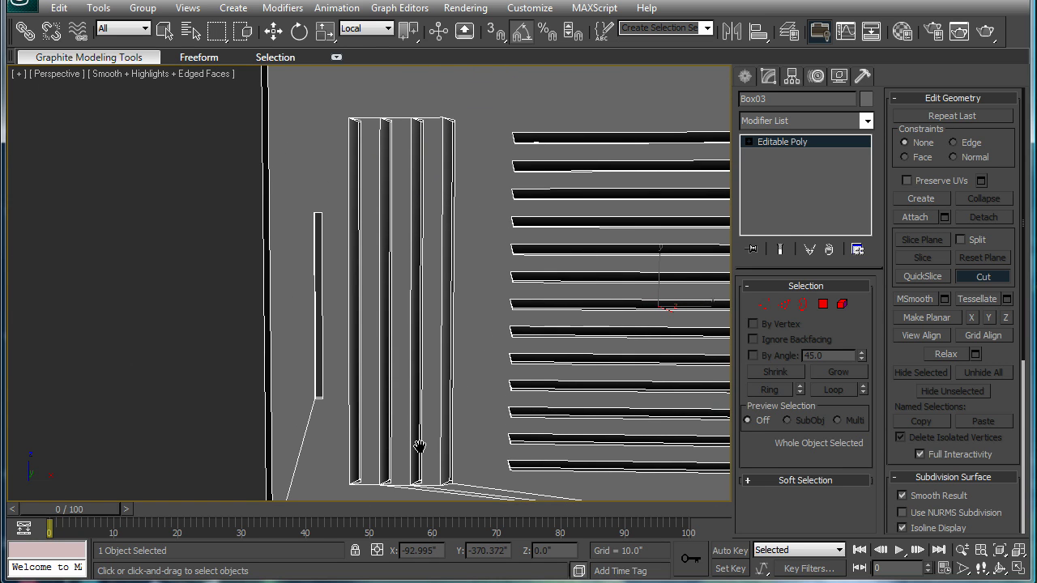
pyautogui.scroll(6, 412, 351)
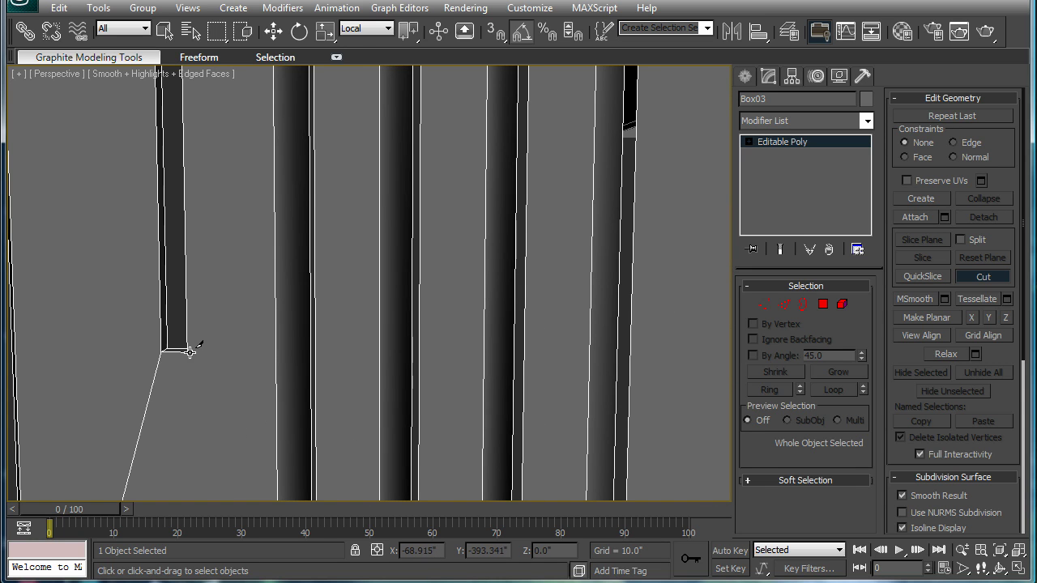
pyautogui.click(188, 351)
pyautogui.moveTo(228, 334); pyautogui.dragTo(330, 346, button='middle')
pyautogui.click(327, 344)
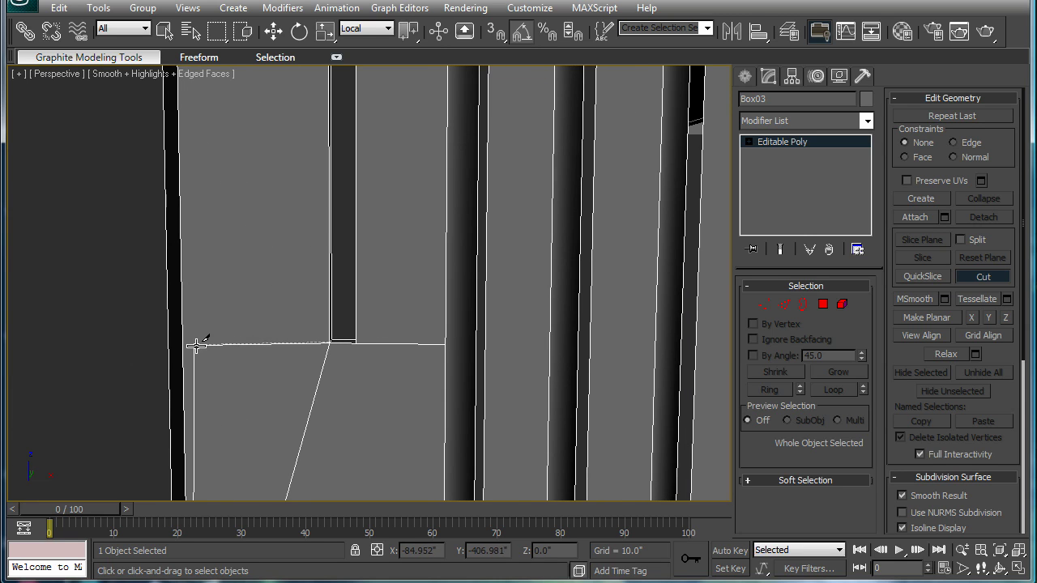
pyautogui.click(183, 342)
pyautogui.rightClick(236, 313)
pyautogui.scroll(-6, 394, 274)
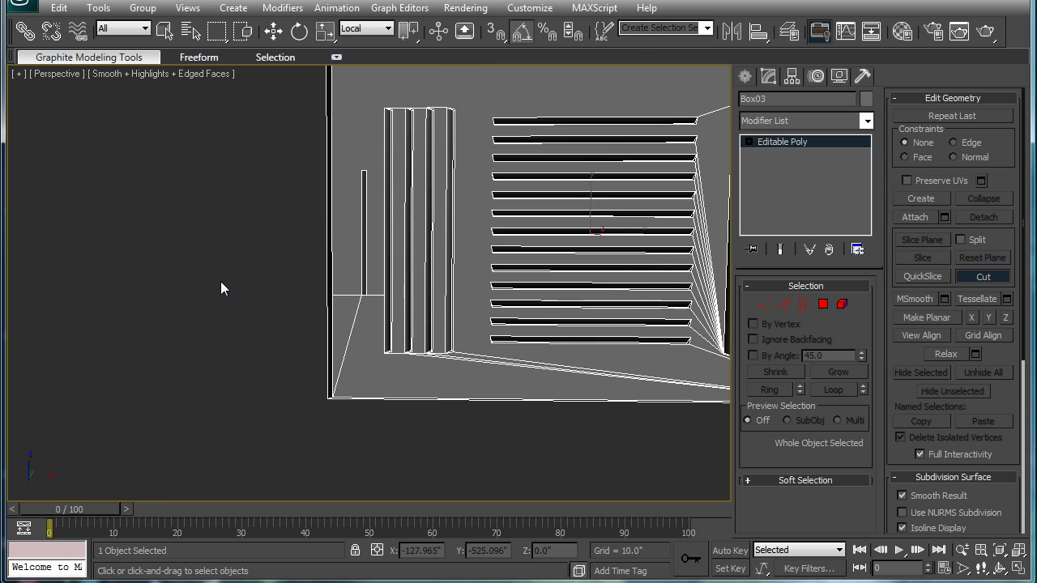
pyautogui.rightClick(223, 284)
# - Switch the frame to Edge level and remove the diagonal edge between the small slot and the frame's lower left corner
pyautogui.moveTo(223, 284); pyautogui.dragTo(156, 303, button='middle')
pyautogui.hotkey('ctrl', 'a')
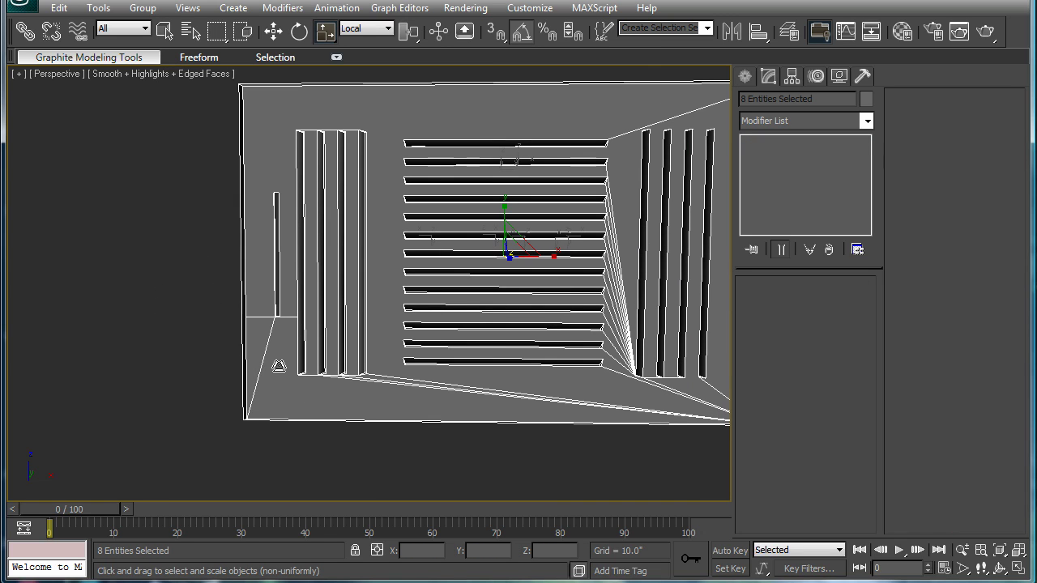
pyautogui.press('q')
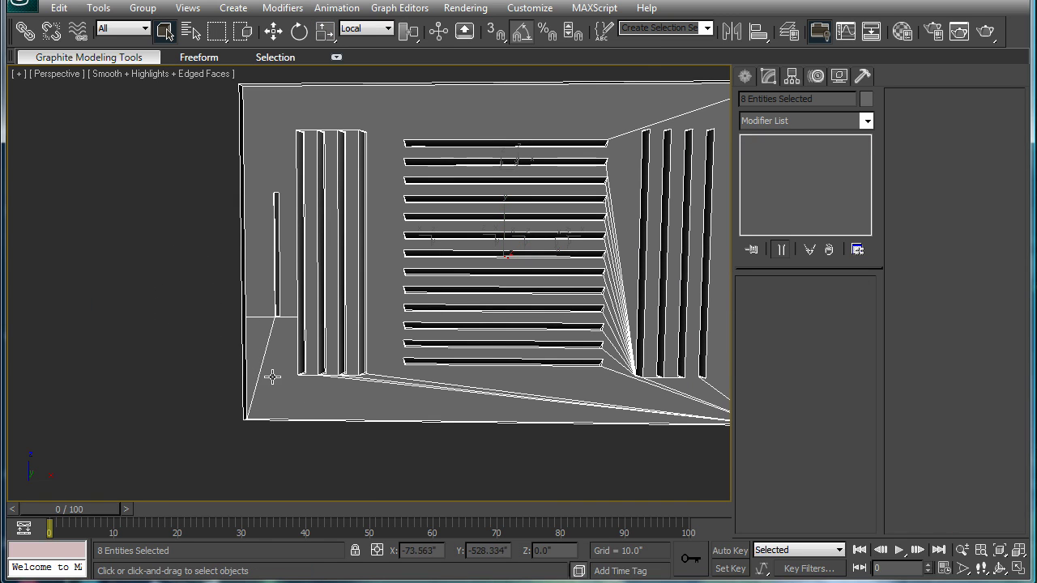
pyautogui.click(265, 361)
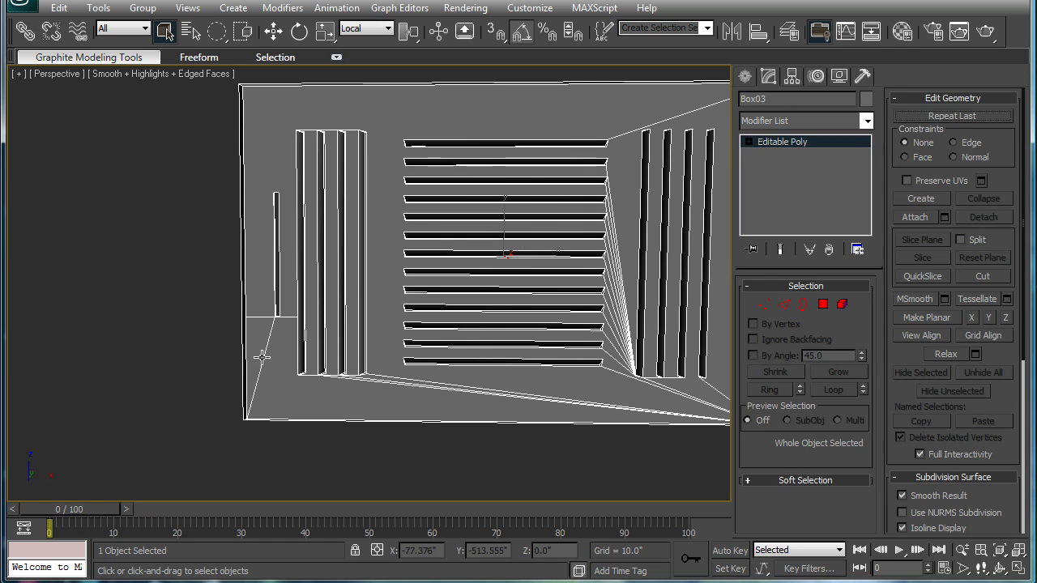
pyautogui.click(802, 303)
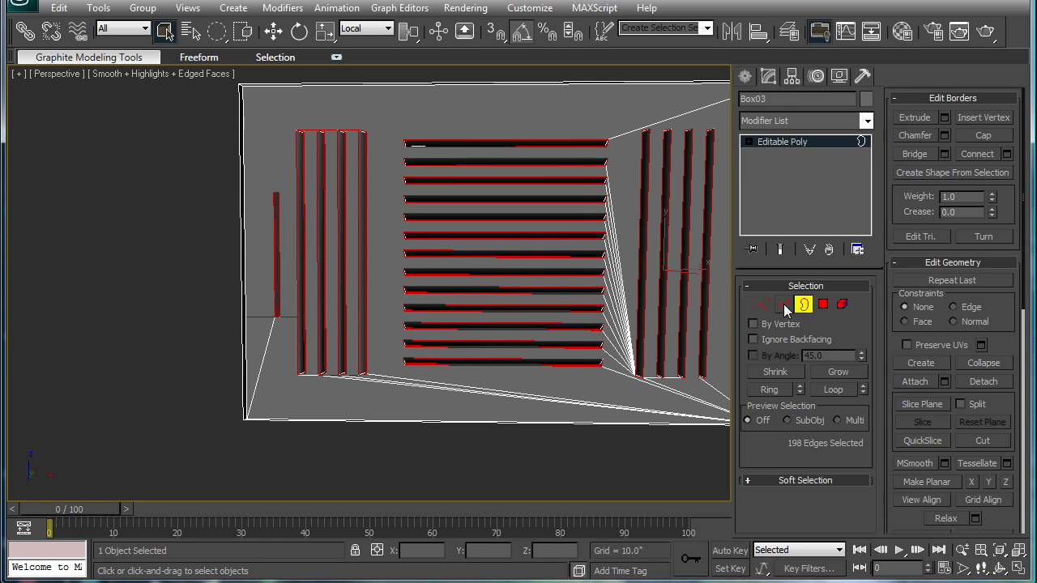
pyautogui.click(782, 306)
pyautogui.click(272, 339)
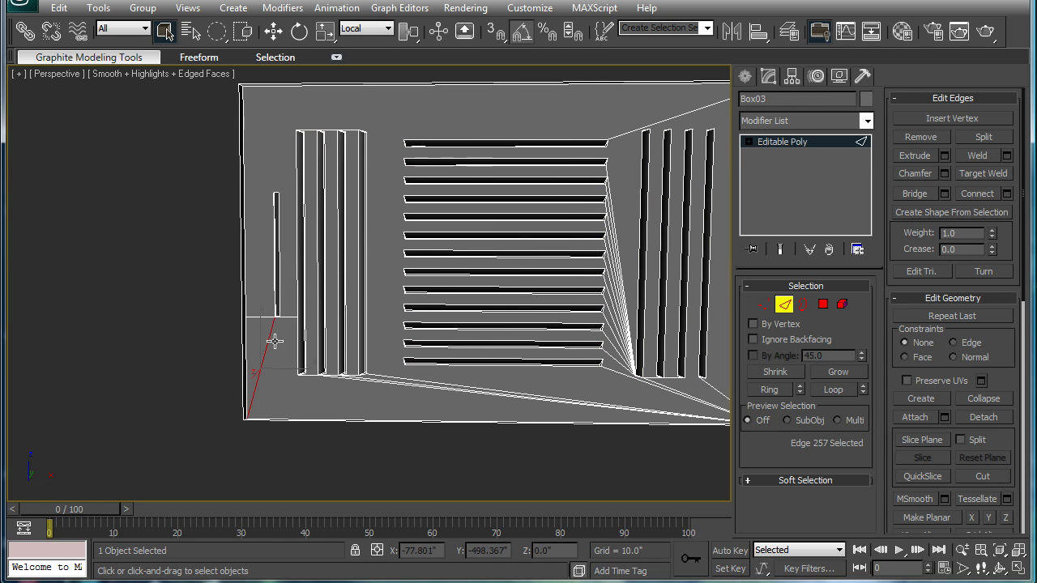
pyautogui.press('BackSpace')
# - Remove the long diagonal edges running from the left vertical openings to the frame's lower right corner
pyautogui.click(417, 383)
pyautogui.press('BackSpace')
pyautogui.click(414, 386)
pyautogui.press('BackSpace')
pyautogui.click(414, 386)
pyautogui.press('BackSpace')
# - Cut edges joining the left ends of the four uppermost horizontal openings
pyautogui.scroll(-2, 484, 356)
pyautogui.moveTo(509, 337); pyautogui.dragTo(479, 354, button='middle')
pyautogui.scroll(1, 410, 394)
pyautogui.scroll(1, 485, 353)
pyautogui.scroll(2, 478, 365)
pyautogui.moveTo(532, 375); pyautogui.dragTo(387, 298, button='middle')
pyautogui.scroll(2, 389, 297)
pyautogui.moveTo(433, 268); pyautogui.dragTo(659, 309, button='middle')
pyautogui.moveTo(443, 201); pyautogui.dragTo(451, 214, button='middle')
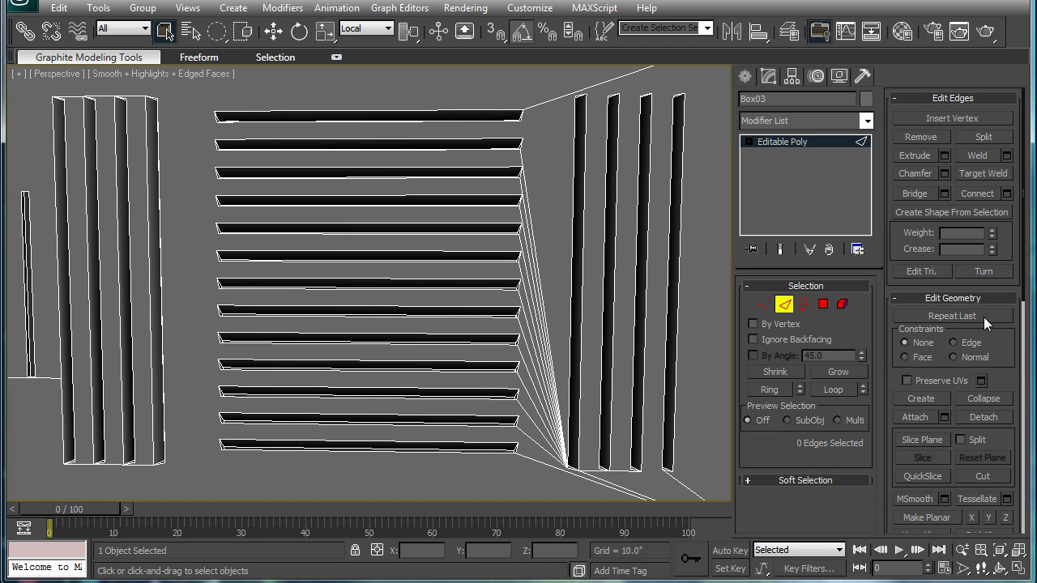
pyautogui.click(981, 475)
pyautogui.scroll(2, 492, 271)
pyautogui.scroll(2, 401, 218)
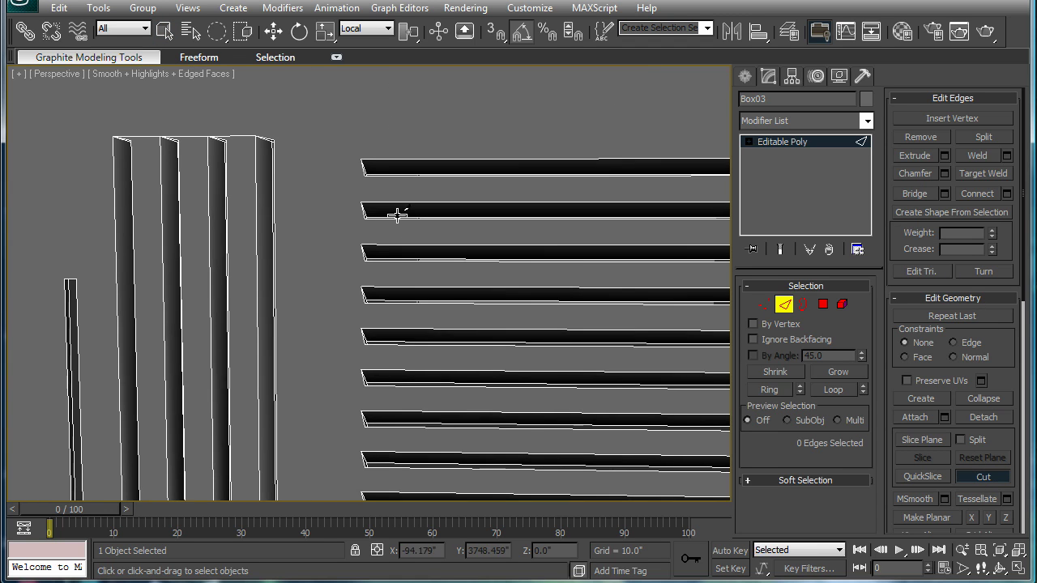
pyautogui.scroll(1, 371, 142)
pyautogui.scroll(2, 372, 206)
pyautogui.click(345, 130)
pyautogui.click(345, 234)
pyautogui.click(345, 333)
pyautogui.click(345, 430)
# - Continue the cut along the left ends of the remaining horizontal openings down to the lowest one
pyautogui.moveTo(299, 375); pyautogui.dragTo(384, 187, button='middle')
pyautogui.click(392, 228)
pyautogui.click(392, 328)
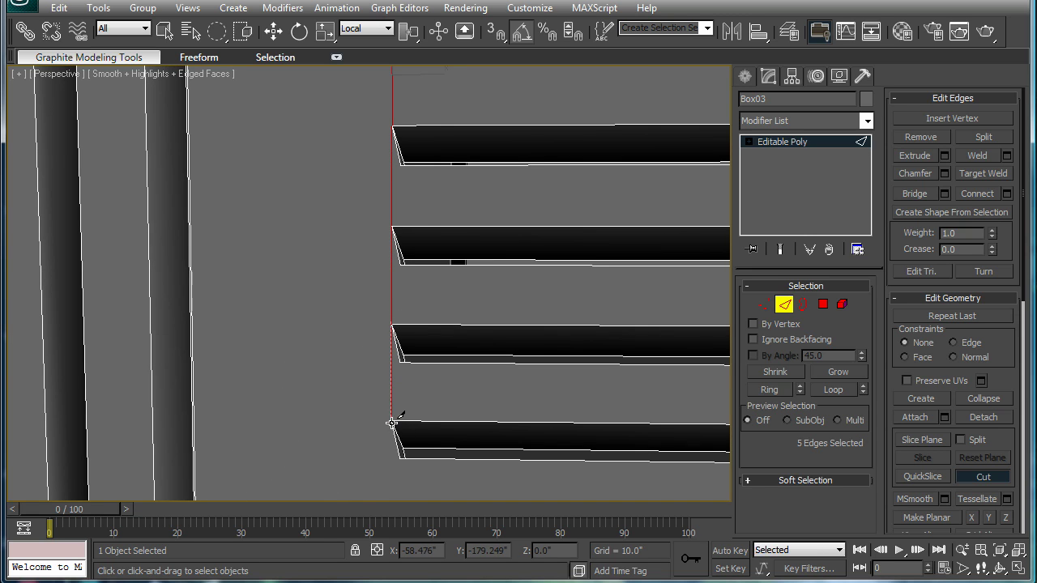
pyautogui.moveTo(394, 421); pyautogui.dragTo(417, 130, button='middle')
pyautogui.click(414, 128)
pyautogui.click(413, 225)
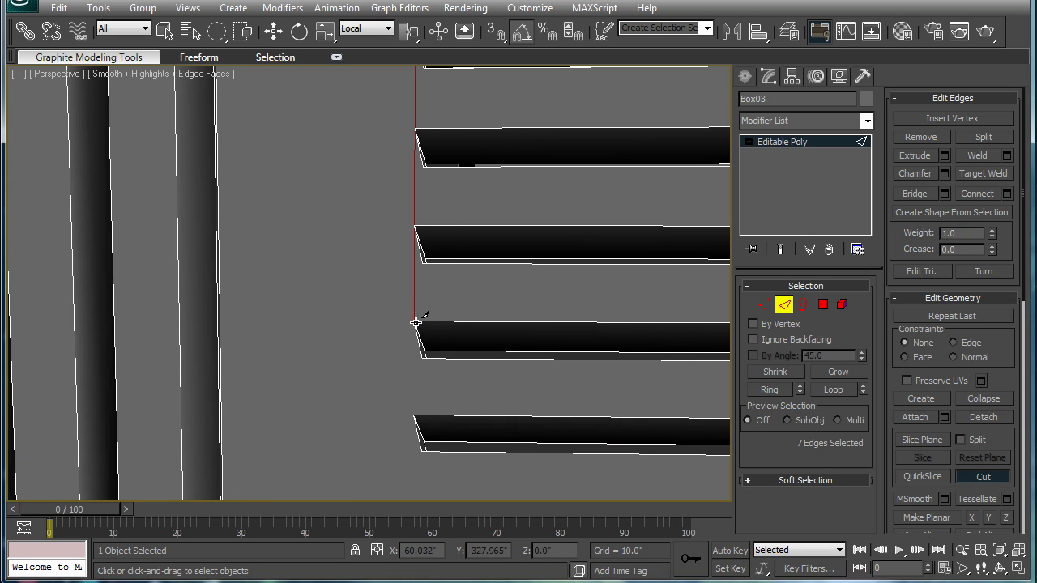
pyautogui.click(415, 324)
pyautogui.moveTo(447, 263); pyautogui.dragTo(453, 224, button='middle')
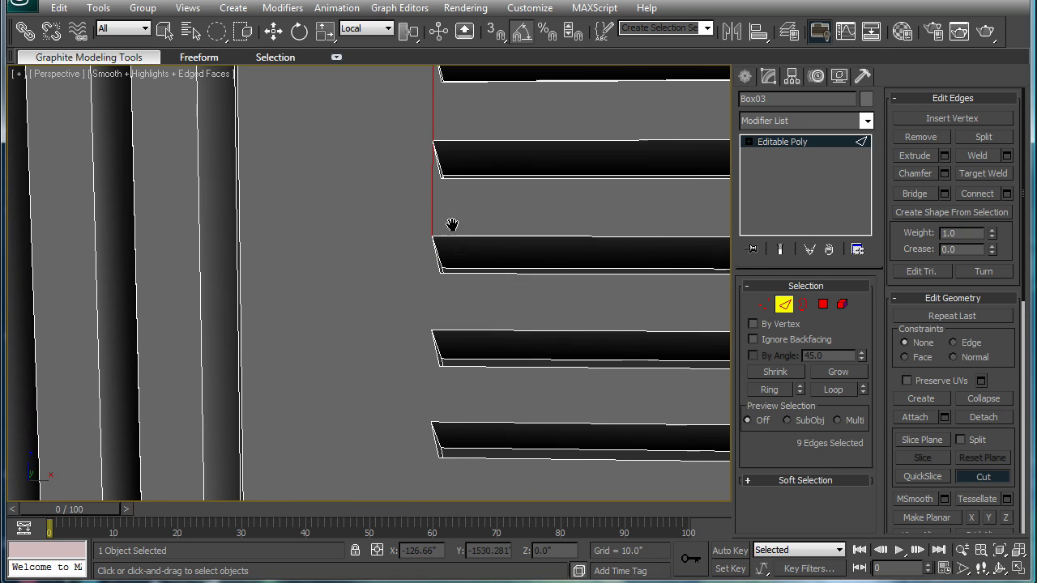
pyautogui.click(430, 330)
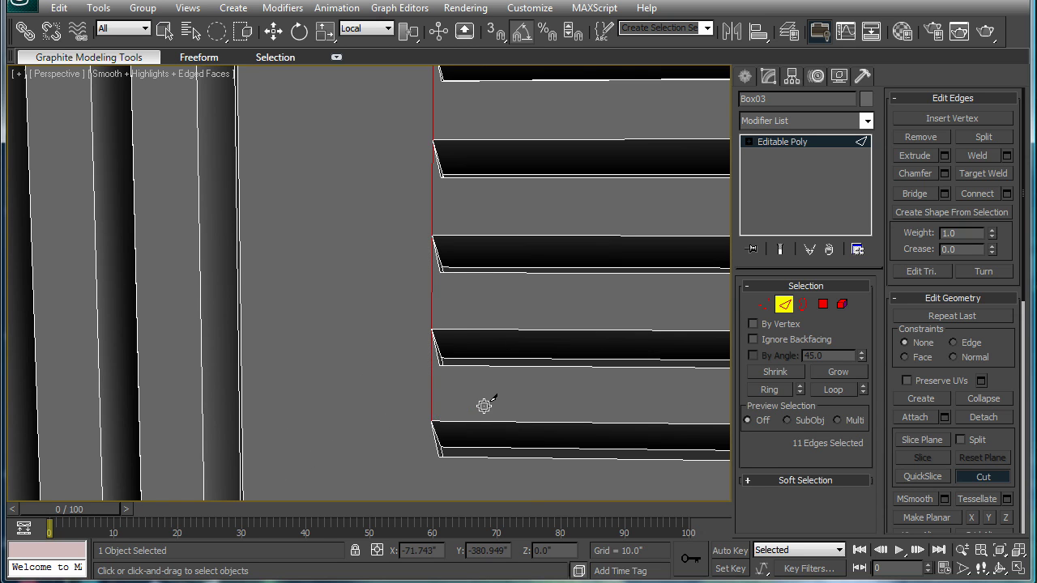
pyautogui.moveTo(486, 403); pyautogui.dragTo(421, 265, button='middle')
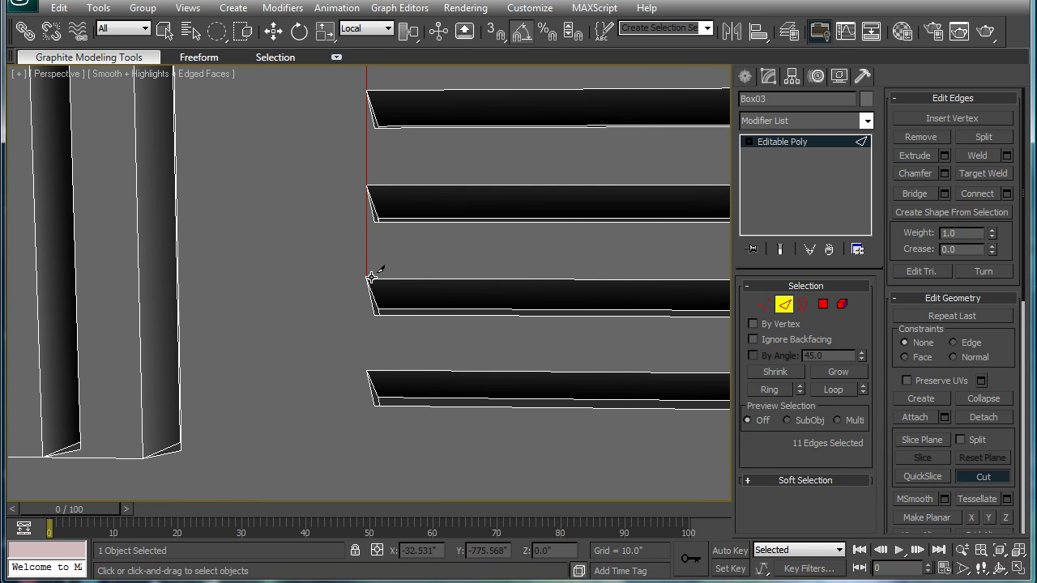
pyautogui.click(367, 368)
pyautogui.rightClick(425, 323)
# - Cut an edge from the lowest horizontal opening's left end down to the frame's bottom edge
pyautogui.scroll(-7, 544, 238)
pyautogui.moveTo(551, 219); pyautogui.dragTo(446, 255, button='middle')
pyautogui.scroll(4, 451, 231)
pyautogui.scroll(-6, 446, 255)
pyautogui.scroll(4, 486, 289)
pyautogui.moveTo(415, 345); pyautogui.dragTo(524, 136, button='middle')
pyautogui.moveTo(292, 349); pyautogui.dragTo(497, 351, button='middle')
pyautogui.scroll(2, 486, 349)
pyautogui.click(399, 277)
pyautogui.click(400, 419)
pyautogui.rightClick(496, 354)
pyautogui.moveTo(505, 350); pyautogui.dragTo(311, 367, button='middle')
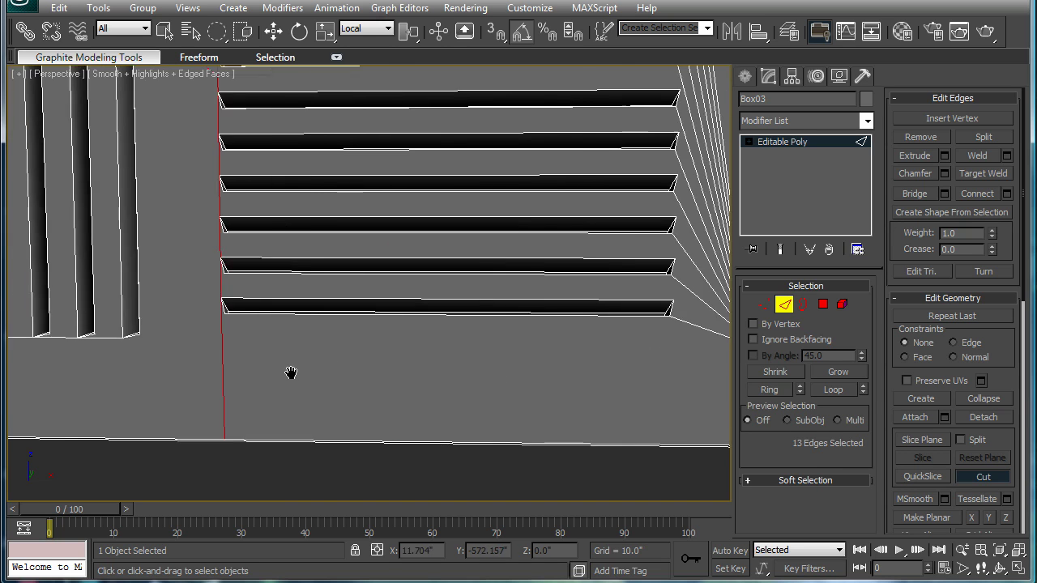
pyautogui.scroll(-4, 311, 368)
pyautogui.rightClick(481, 298)
# - Remove diagonal edges between the upper horizontal openings and the first right vertical opening, undoing the last unwanted changes
pyautogui.moveTo(531, 231); pyautogui.dragTo(355, 326, button='middle')
pyautogui.scroll(1, 356, 326)
pyautogui.scroll(-3, 391, 235)
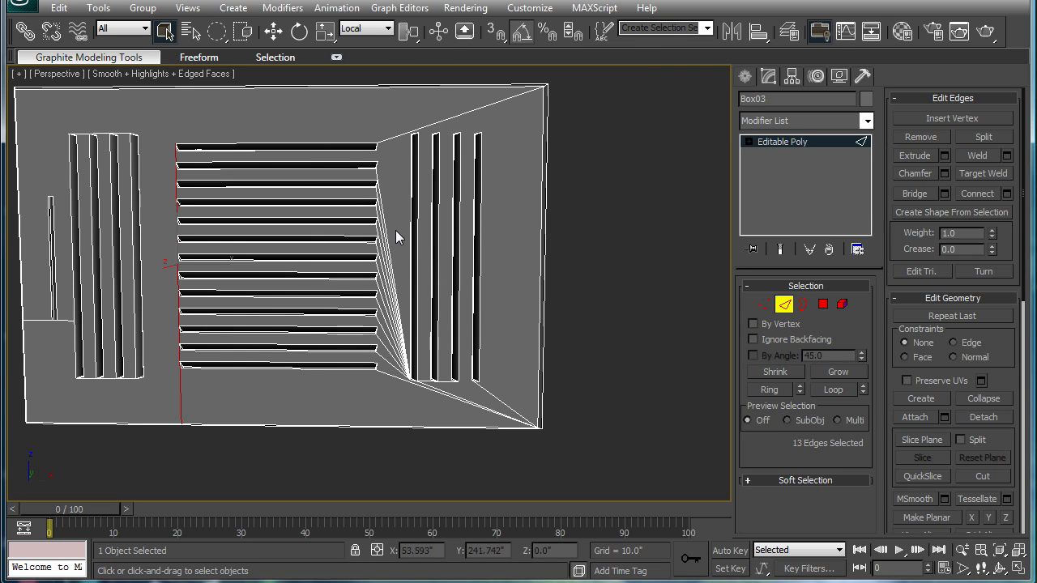
pyautogui.click(386, 222)
pyautogui.click(397, 220)
pyautogui.click(383, 216)
pyautogui.press('BackSpace')
pyautogui.click(382, 234)
pyautogui.press('BackSpace')
pyautogui.press('BackSpace')
pyautogui.click(394, 264)
pyautogui.hotkey('ctrl', 'z')
pyautogui.hotkey('ctrl', 'z')
# - Remove the diagonal edges between the middle horizontal openings' right ends and the first right vertical opening's bottom
pyautogui.click(380, 247)
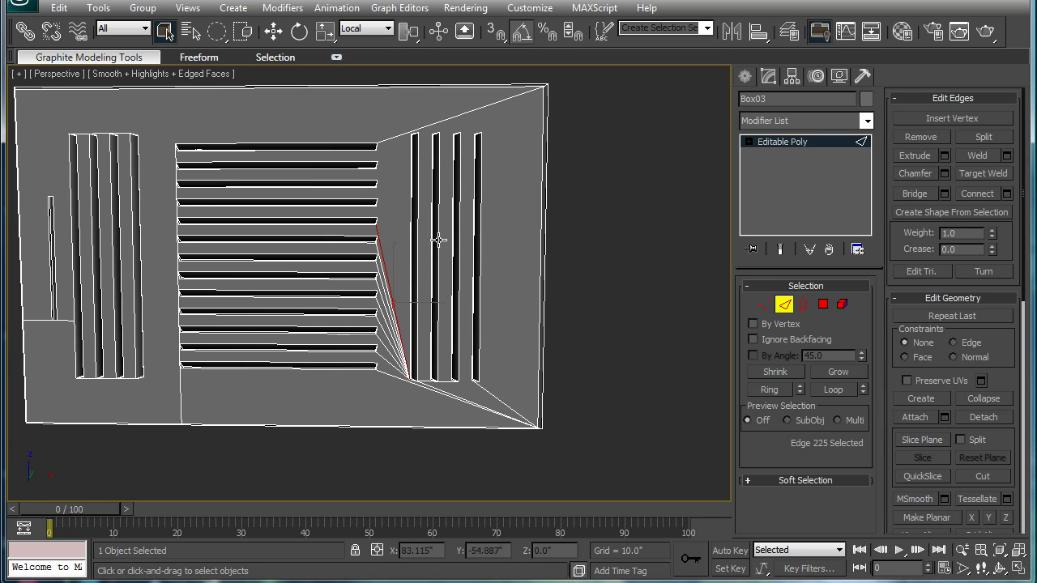
pyautogui.click(389, 288)
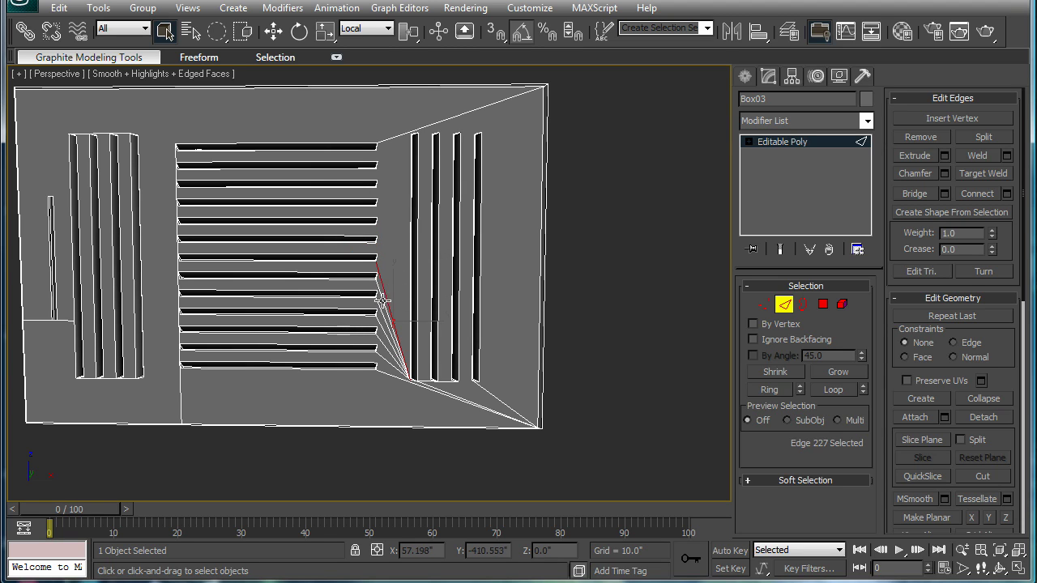
pyautogui.press('BackSpace')
pyautogui.click(383, 302)
pyautogui.press('BackSpace')
pyautogui.click(385, 322)
pyautogui.press('BackSpace')
# - Remove the remaining diagonal edges from the lowest horizontal openings and the one running from the uppermost opening to the frame's corner
pyautogui.click(386, 338)
pyautogui.press('BackSpace')
pyautogui.click(386, 348)
pyautogui.press('BackSpace')
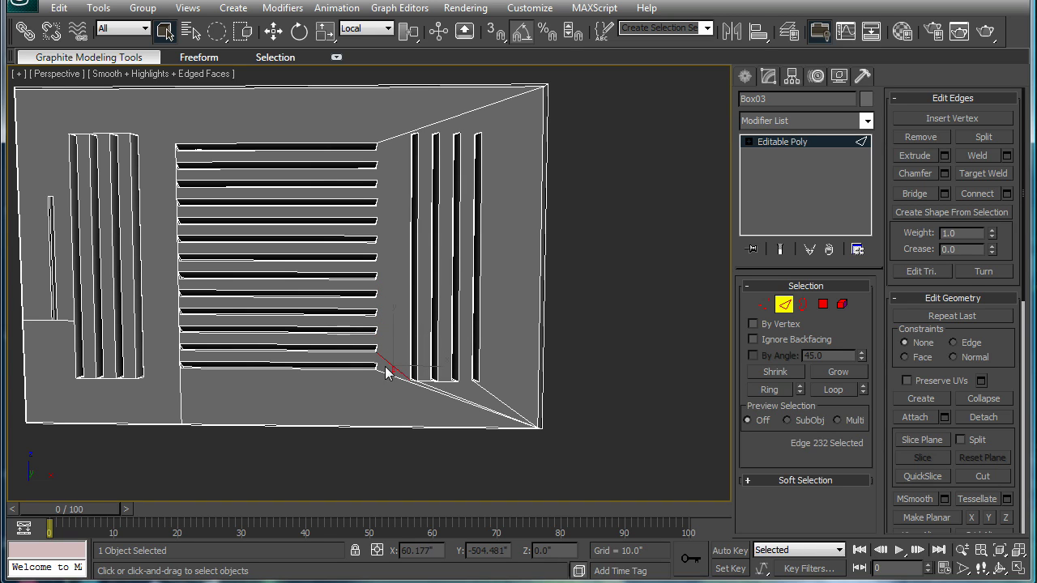
pyautogui.press('BackSpace')
pyautogui.click(383, 371)
pyautogui.press('BackSpace')
pyautogui.click(386, 140)
pyautogui.press('BackSpace')
# - Try to cut an edge joining the bottom ends of the third and fourth right vertical openings
pyautogui.scroll(-4, 421, 218)
pyautogui.scroll(4, 454, 275)
pyautogui.scroll(3, 462, 291)
pyautogui.scroll(2, 450, 354)
pyautogui.click(983, 477)
pyautogui.scroll(2, 494, 362)
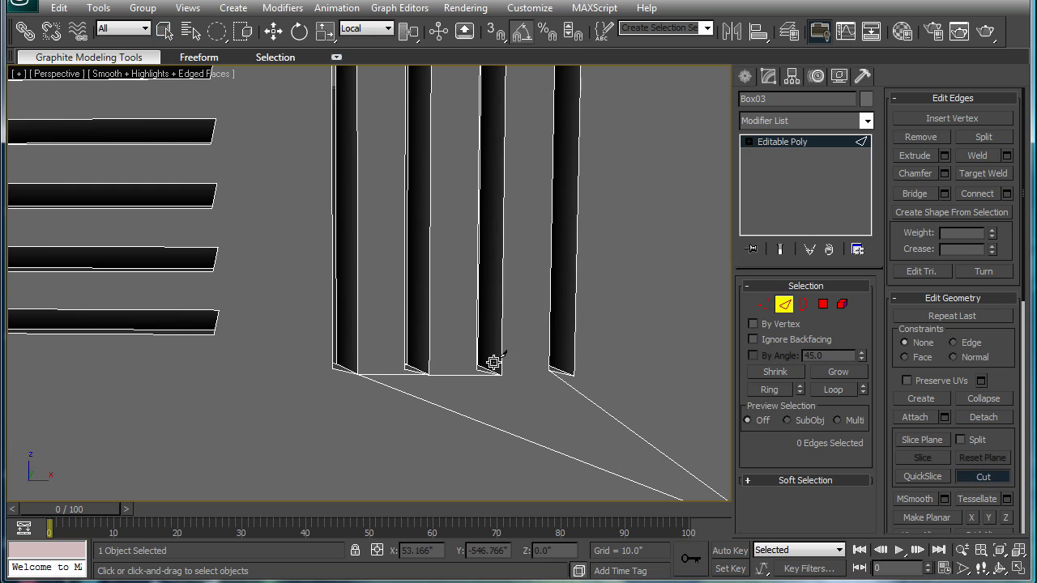
pyautogui.click(502, 375)
pyautogui.click(573, 375)
pyautogui.rightClick(601, 405)
pyautogui.hotkey('ctrl', 'z')
pyautogui.click(502, 375)
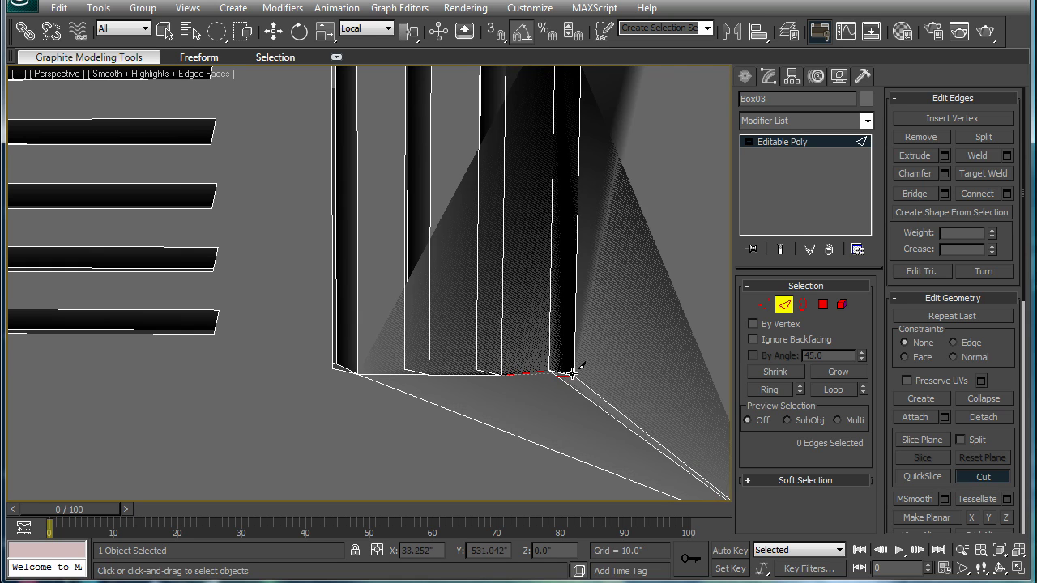
pyautogui.rightClick(538, 386)
pyautogui.scroll(-3, 534, 388)
pyautogui.rightClick(472, 340)
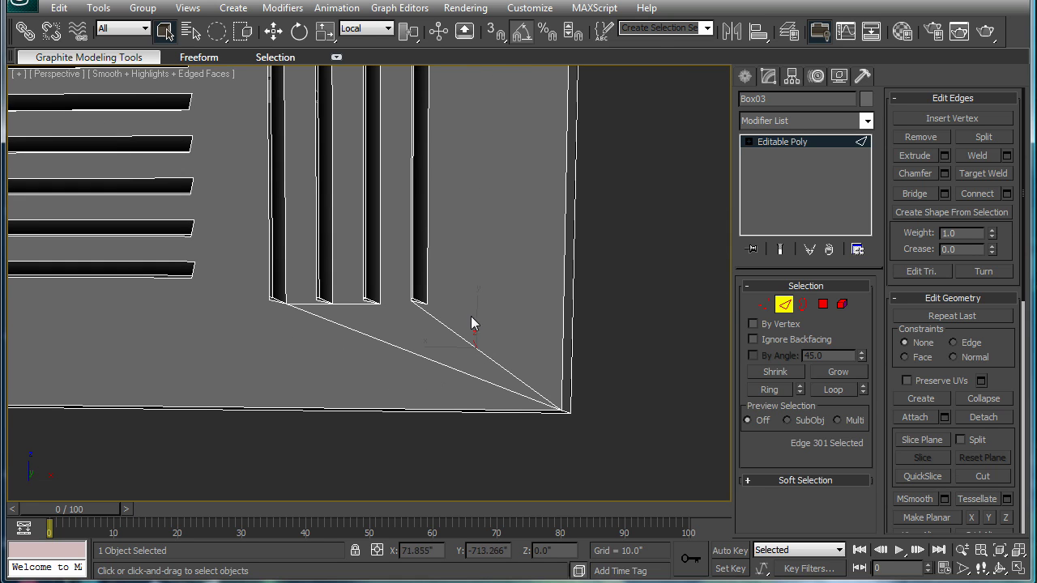
# - Select the diagonal edge between the fourth right vertical opening's bottom end and the frame's lower right corner
pyautogui.moveTo(471, 316); pyautogui.dragTo(597, 374, button='middle')
pyautogui.scroll(-3, 567, 367)
pyautogui.moveTo(503, 353); pyautogui.dragTo(648, 404, button='middle')
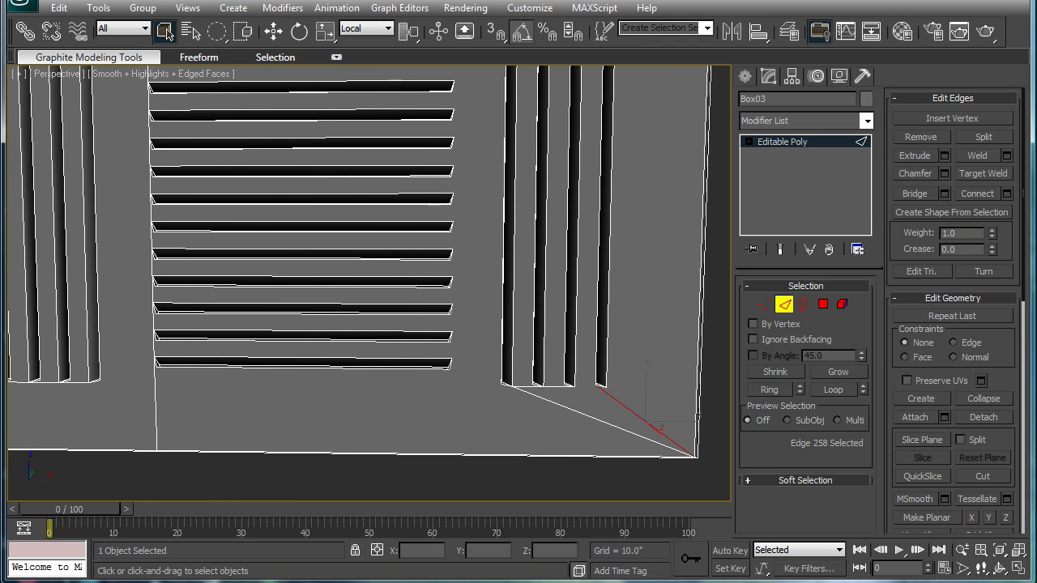